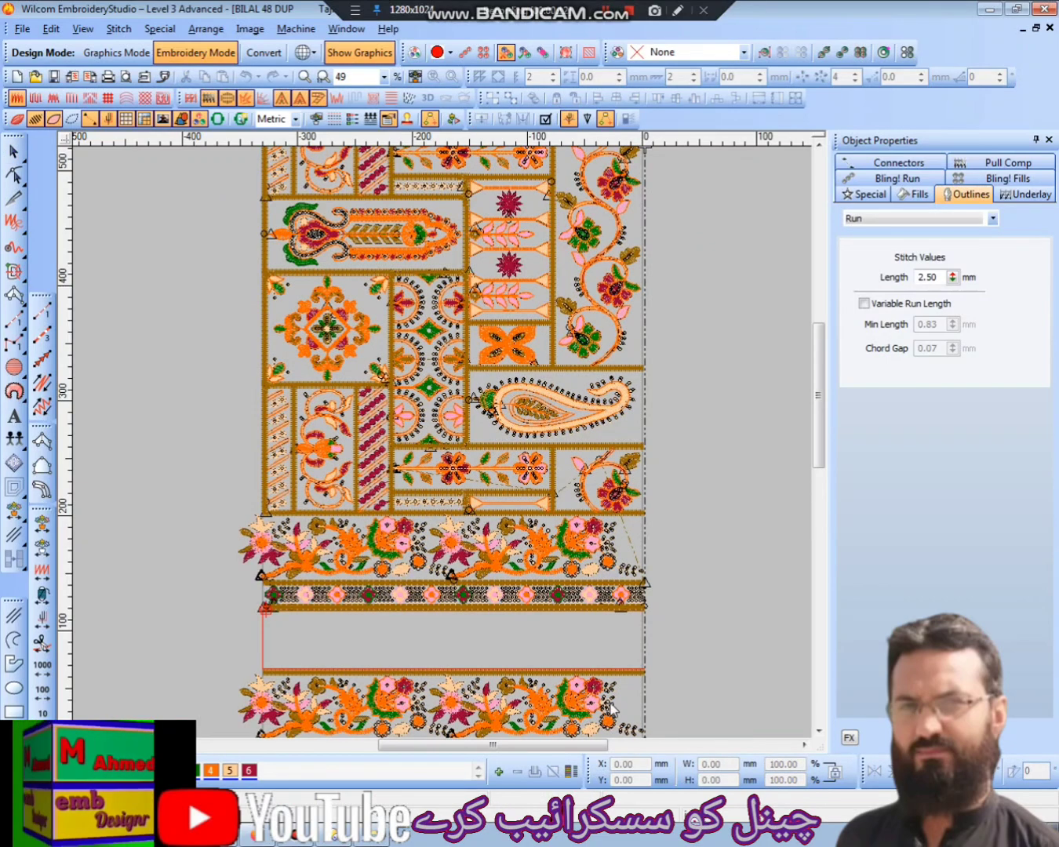
# Check the whole design's size and stitch information in its design properties.
pyautogui.hotkey('ctrl', 'a')
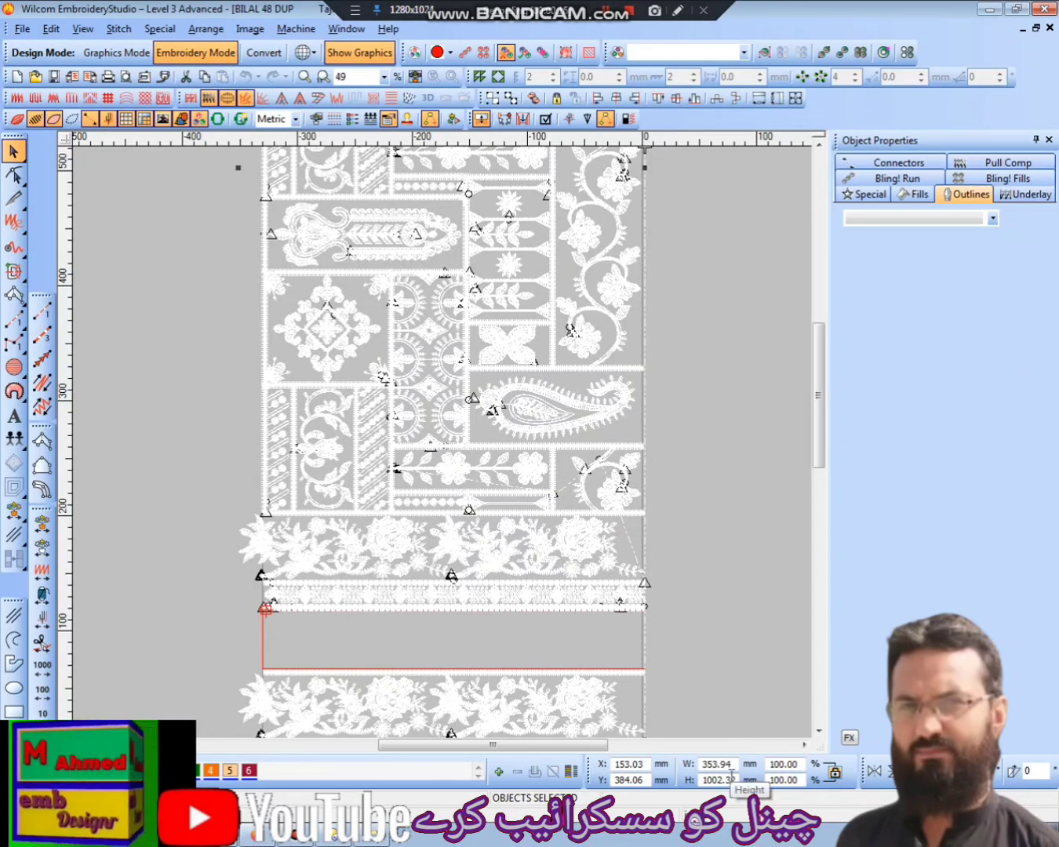
pyautogui.click(679, 536)
pyautogui.hotkey('alt', 'f')
pyautogui.press('i')
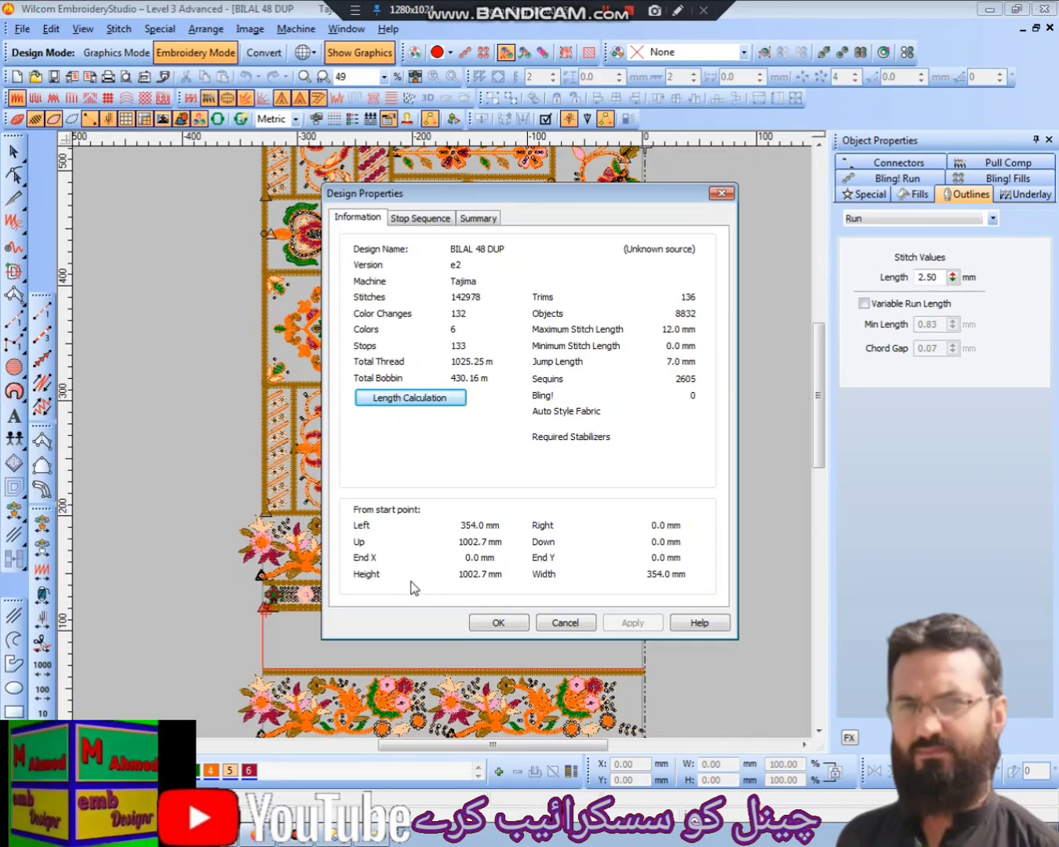
pyautogui.press('Escape')
# Group the floral border and the narrow flower band directly above the empty gap near the design's base.
pyautogui.scroll(3, 522, 588)
pyautogui.scroll(-6, 549, 573)
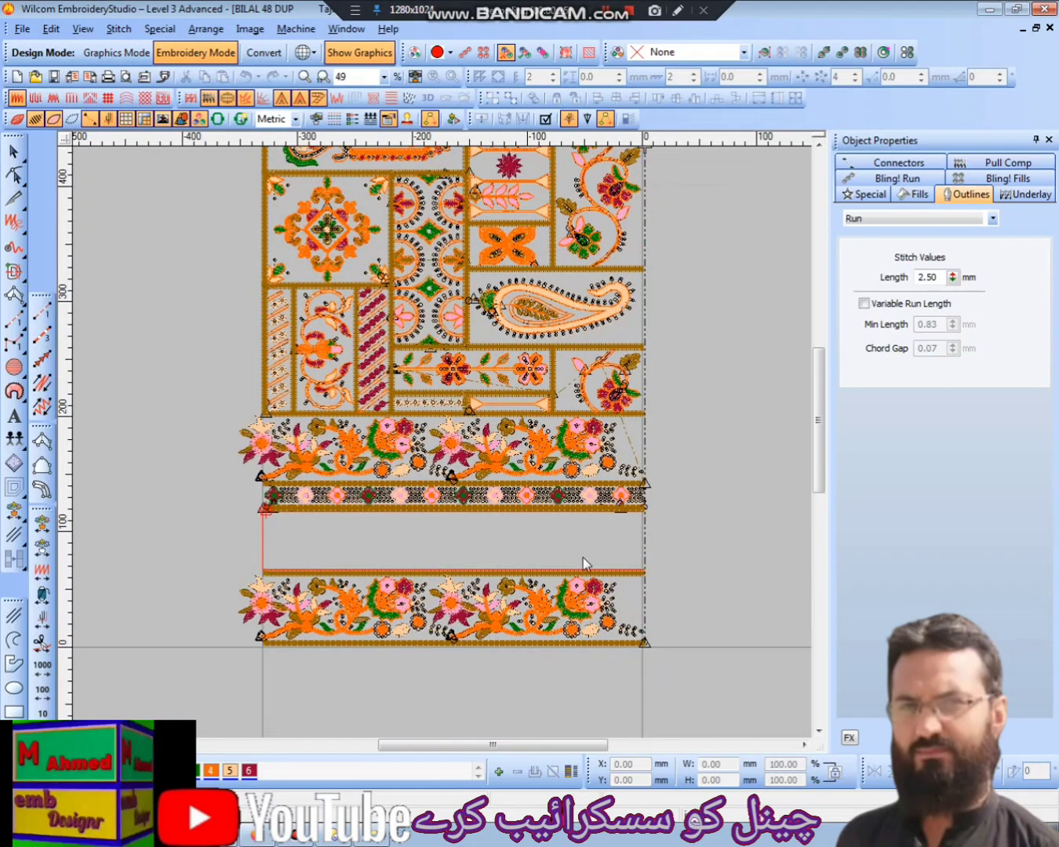
pyautogui.moveTo(696, 527)
pyautogui.mouseDown()
pyautogui.moveTo(241, 425)
pyautogui.moveTo(231, 408)
pyautogui.mouseUp()
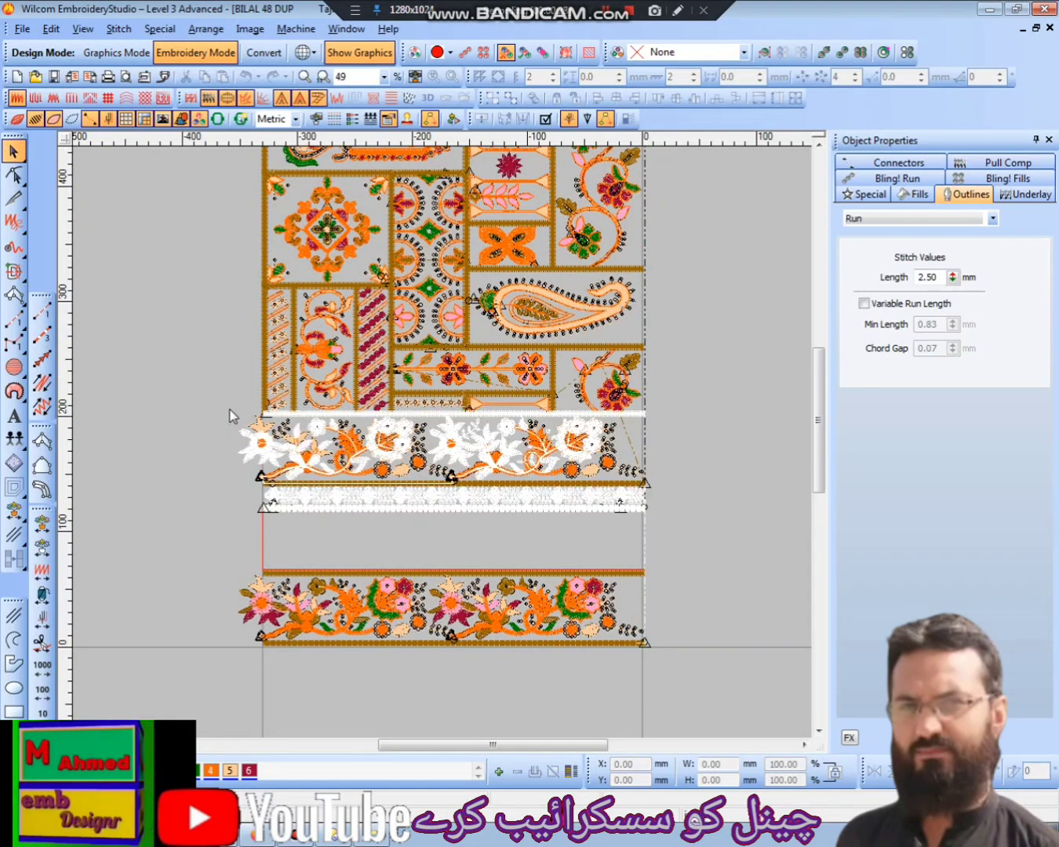
pyautogui.press('z')
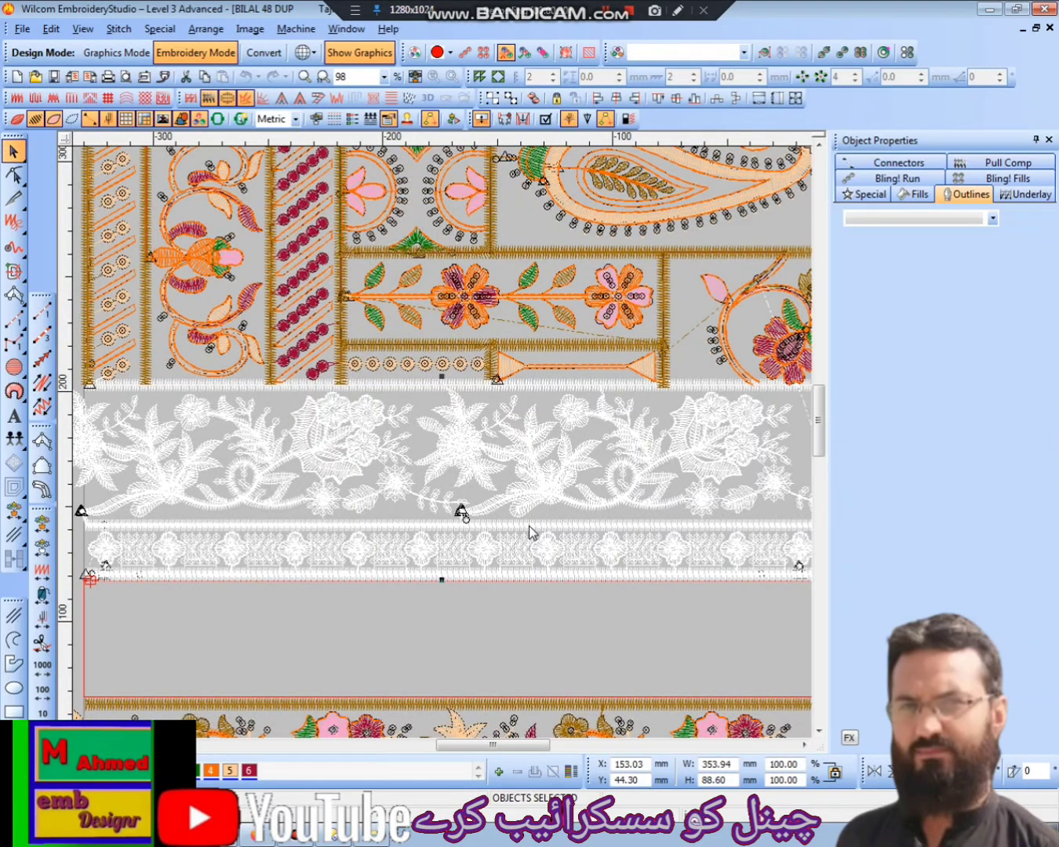
pyautogui.click(510, 512)
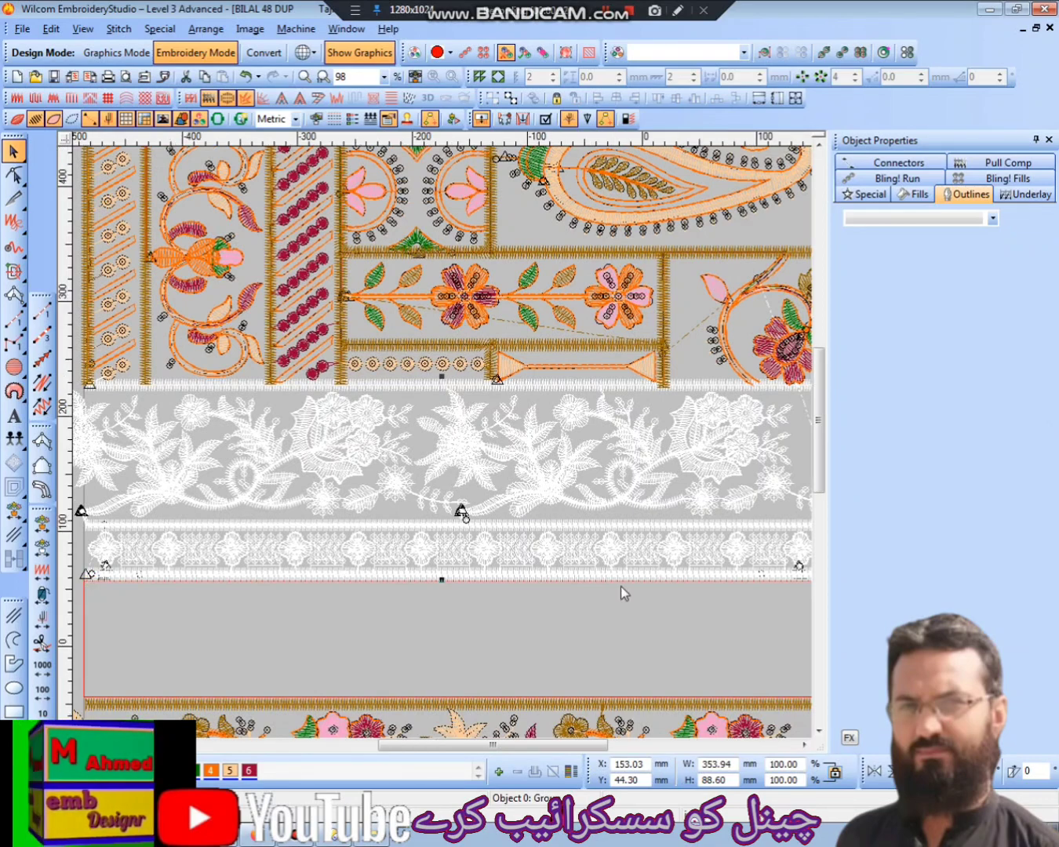
# Group the objects of the narrow flower band at the very top of the design.
pyautogui.hotkey('shift', 'z')
pyautogui.hotkey('shift', 'z')
pyautogui.hotkey('shift', 'z')
pyautogui.press('z')
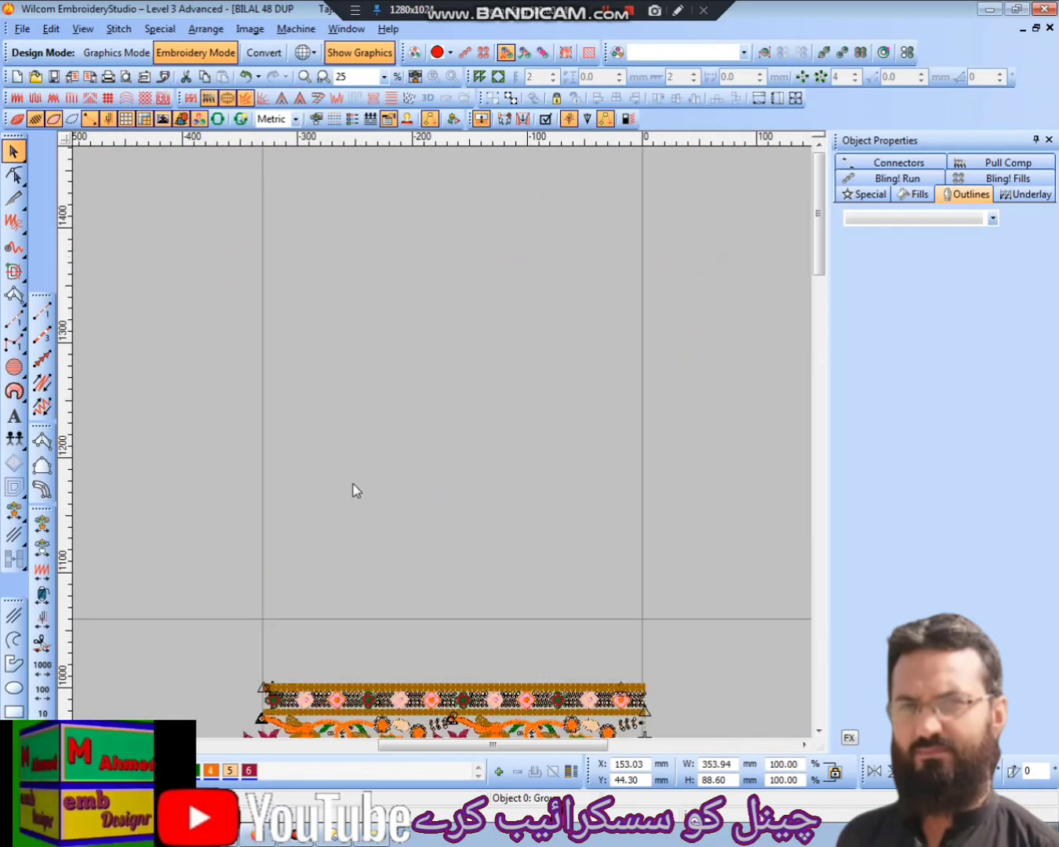
pyautogui.scroll(-3, 353, 485)
pyautogui.moveTo(198, 448); pyautogui.dragTo(681, 519)
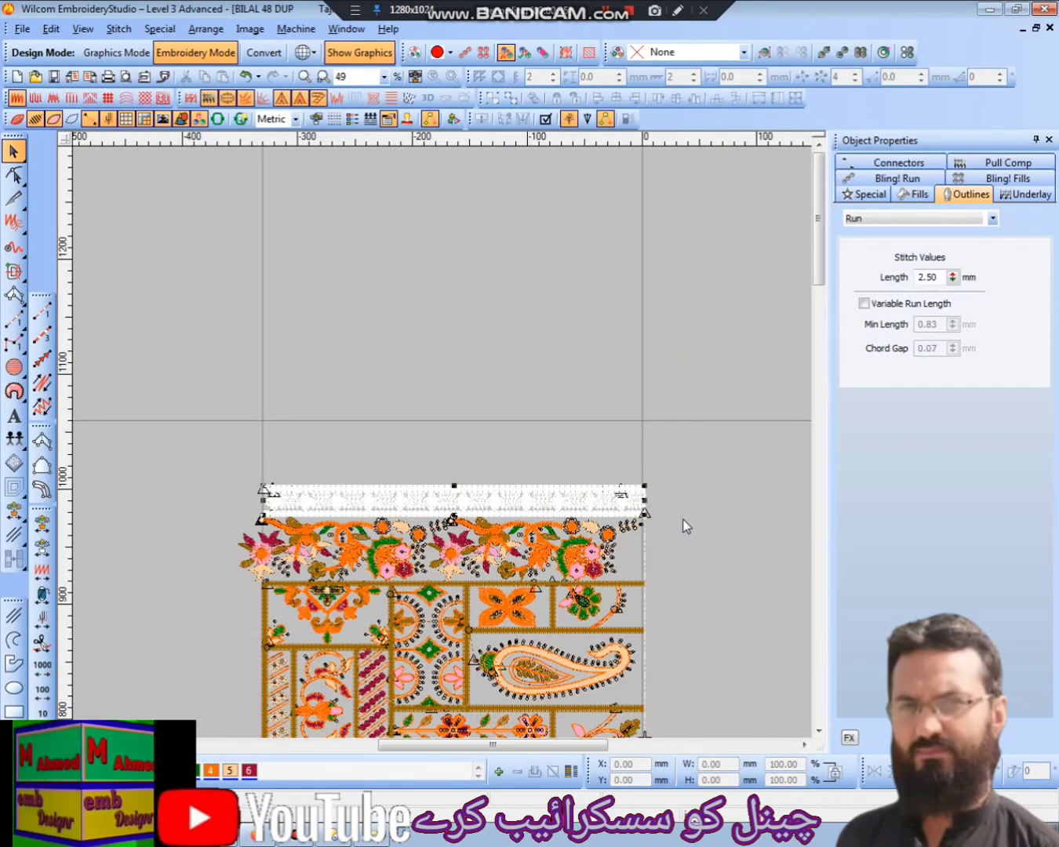
pyautogui.press('Escape')
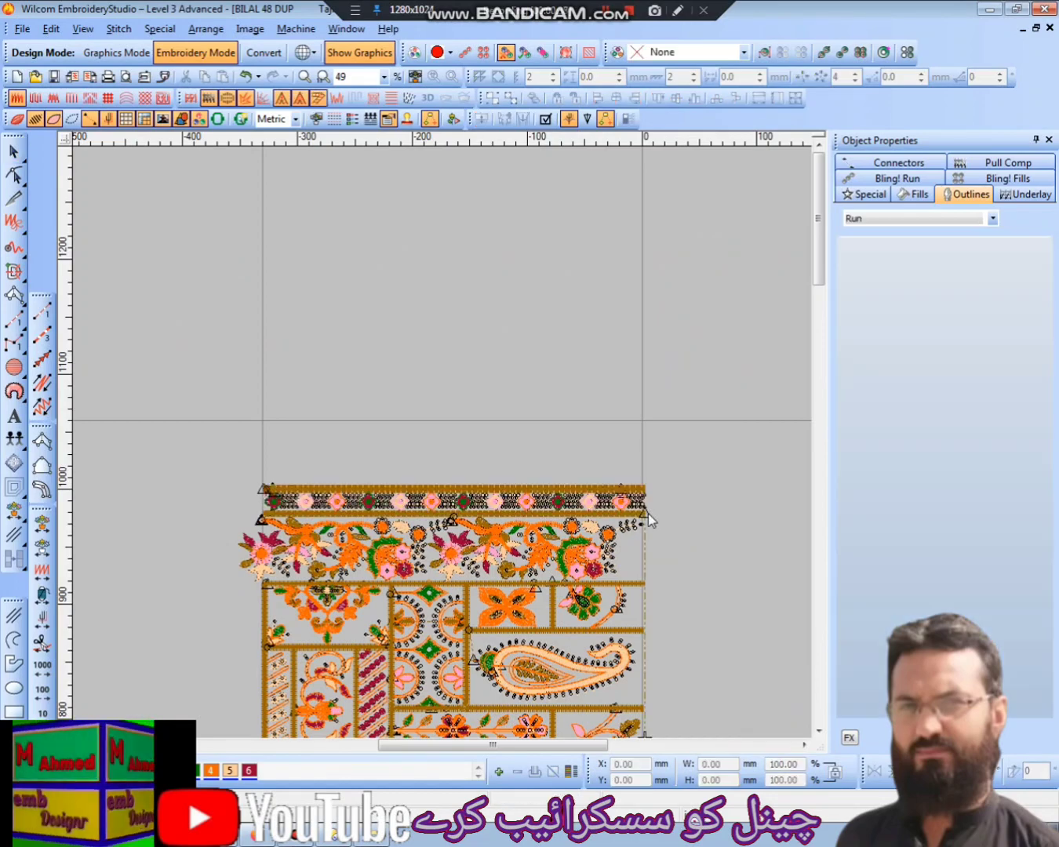
# Set the vertical grid spacing to 1050.00 mm.
pyautogui.scroll(-5, 648, 513)
pyautogui.hotkey('shift', 'z')
pyautogui.hotkey('shift', 'z')
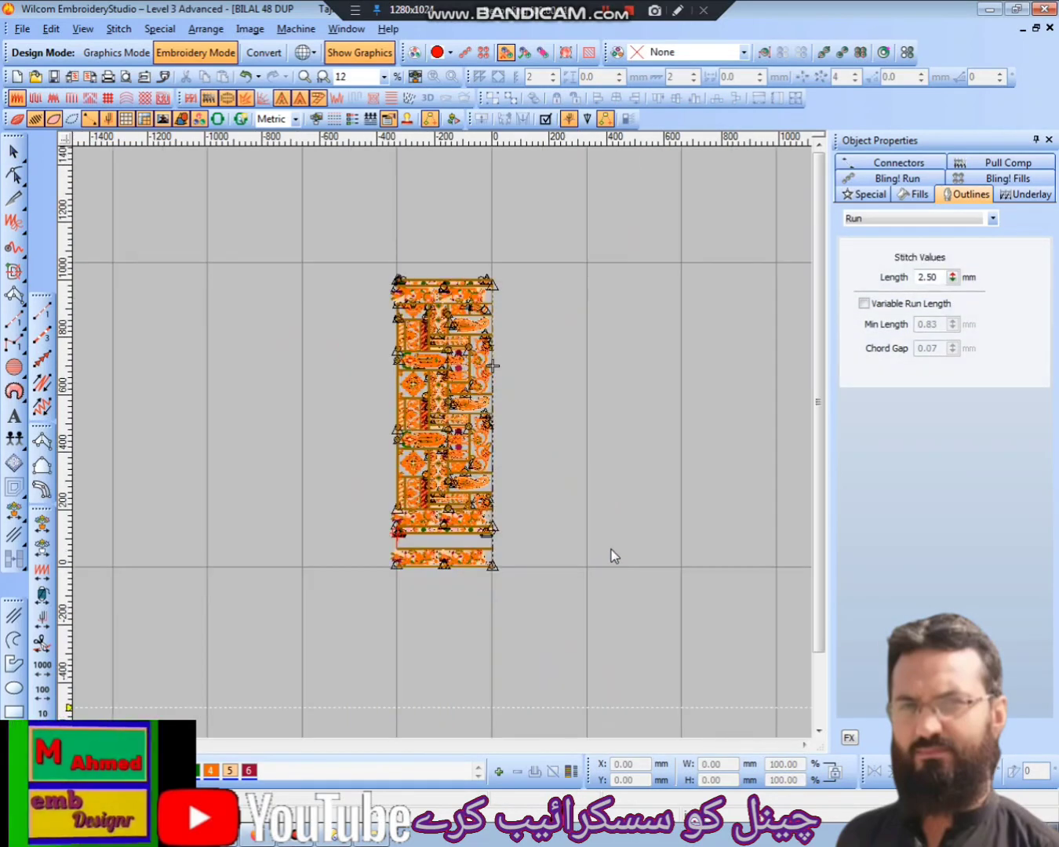
pyautogui.hotkey('alt', 's')
pyautogui.press('o')
pyautogui.doubleClick(514, 379)
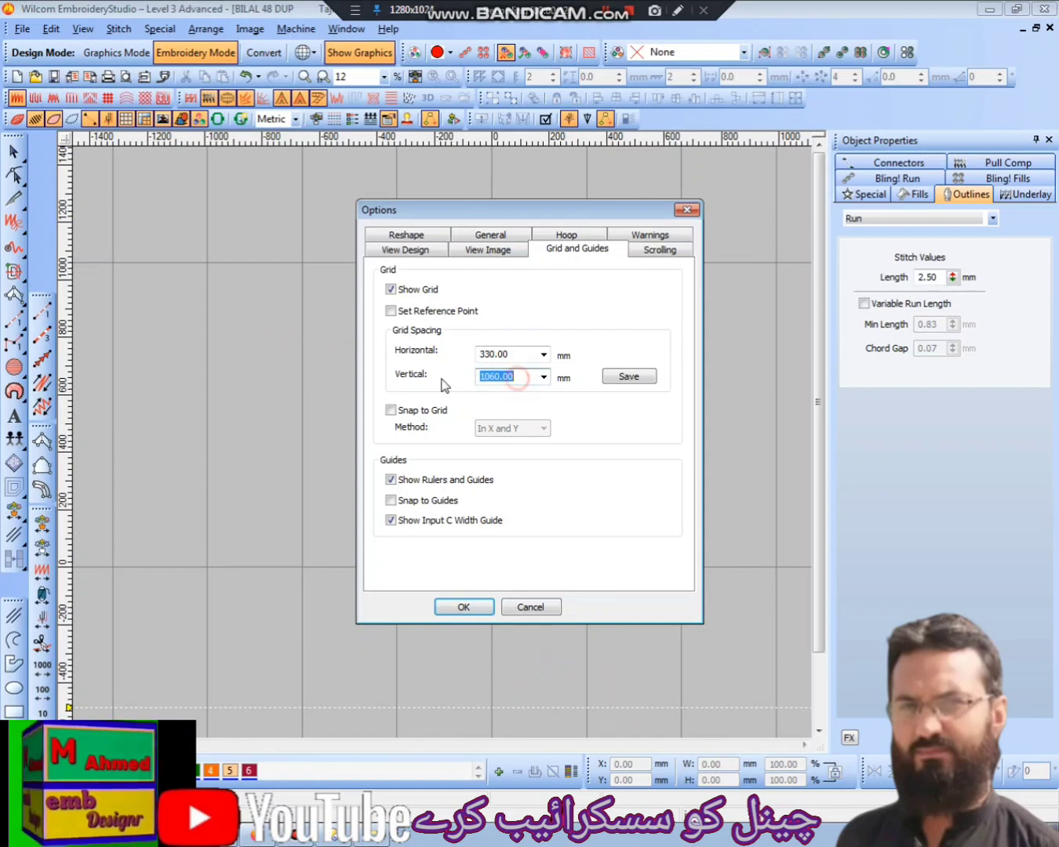
pyautogui.write('1050.00')
pyautogui.press('Return')
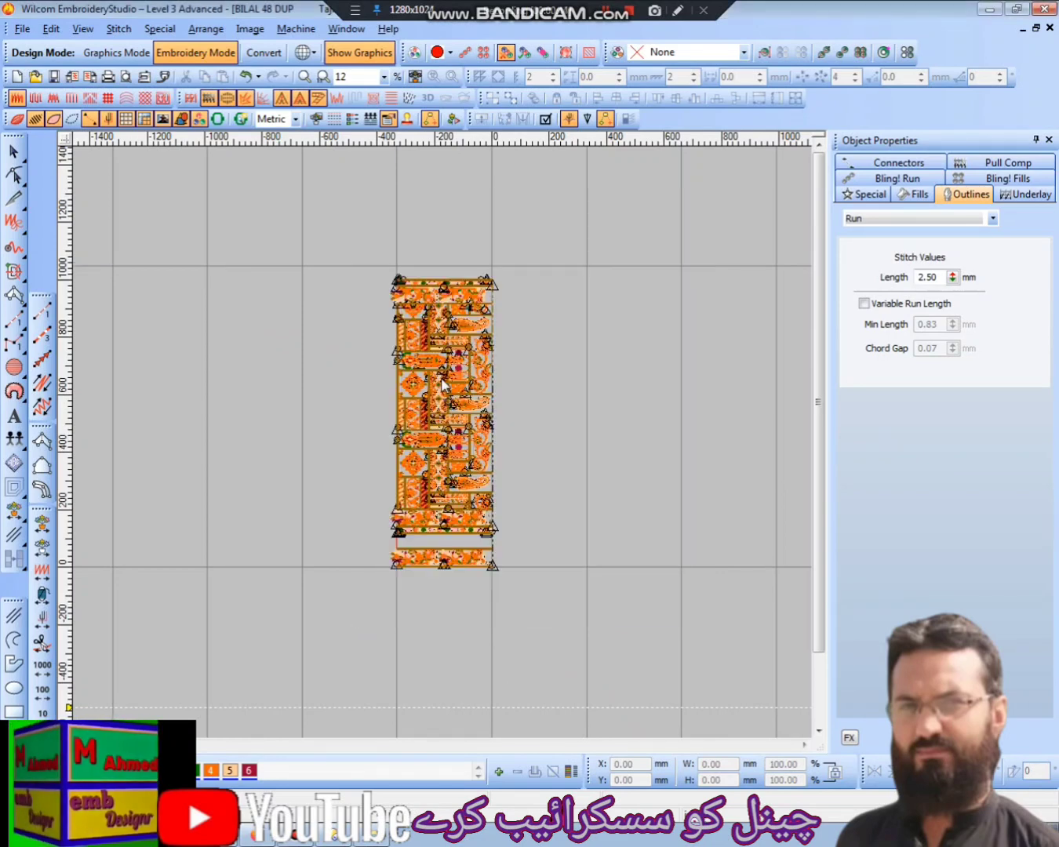
# Move the grouped top flower band straight up so its upper edge meets the upper horizontal grid line.
pyautogui.click(422, 283)
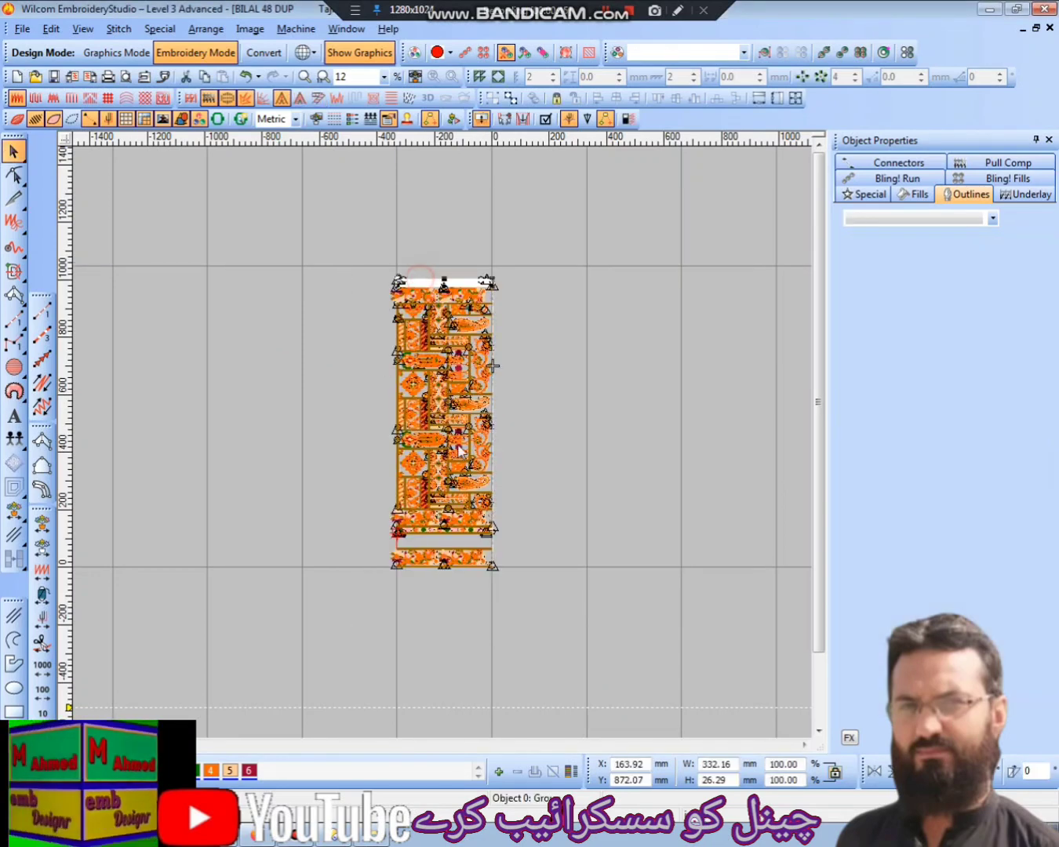
pyautogui.scroll(2, 432, 377)
pyautogui.scroll(4, 447, 524)
pyautogui.scroll(2, 448, 524)
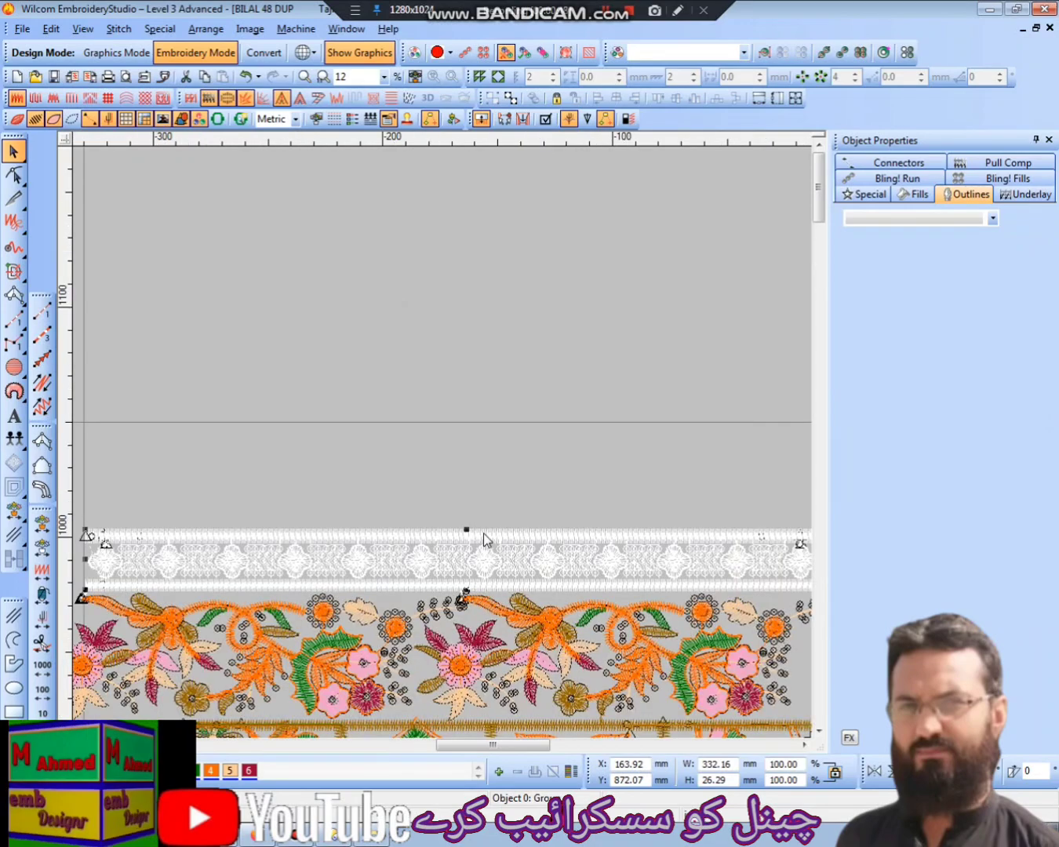
pyautogui.moveTo(485, 539); pyautogui.dragTo(490, 456)
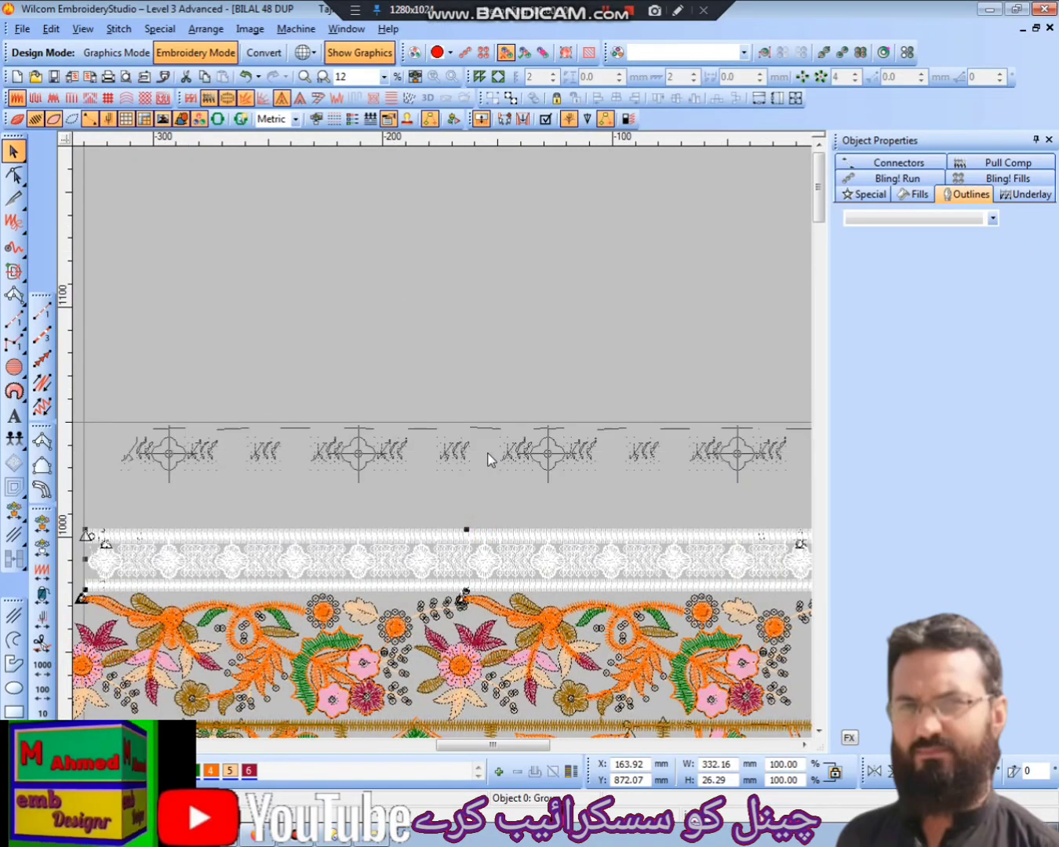
pyautogui.scroll(2, 522, 462)
pyautogui.scroll(-4, 524, 464)
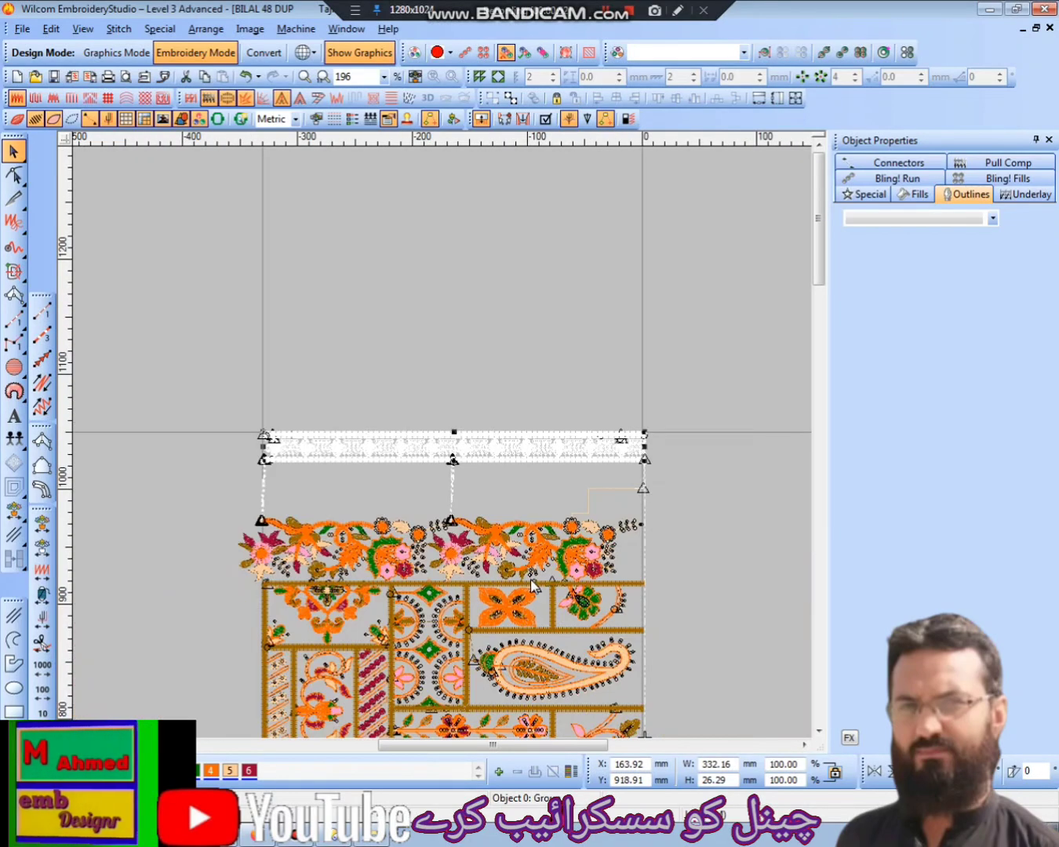
# Group the patterned body, including the upper floral border, between the top flower band and the lower border bands.
pyautogui.scroll(1, 421, 534)
pyautogui.scroll(-2, 422, 534)
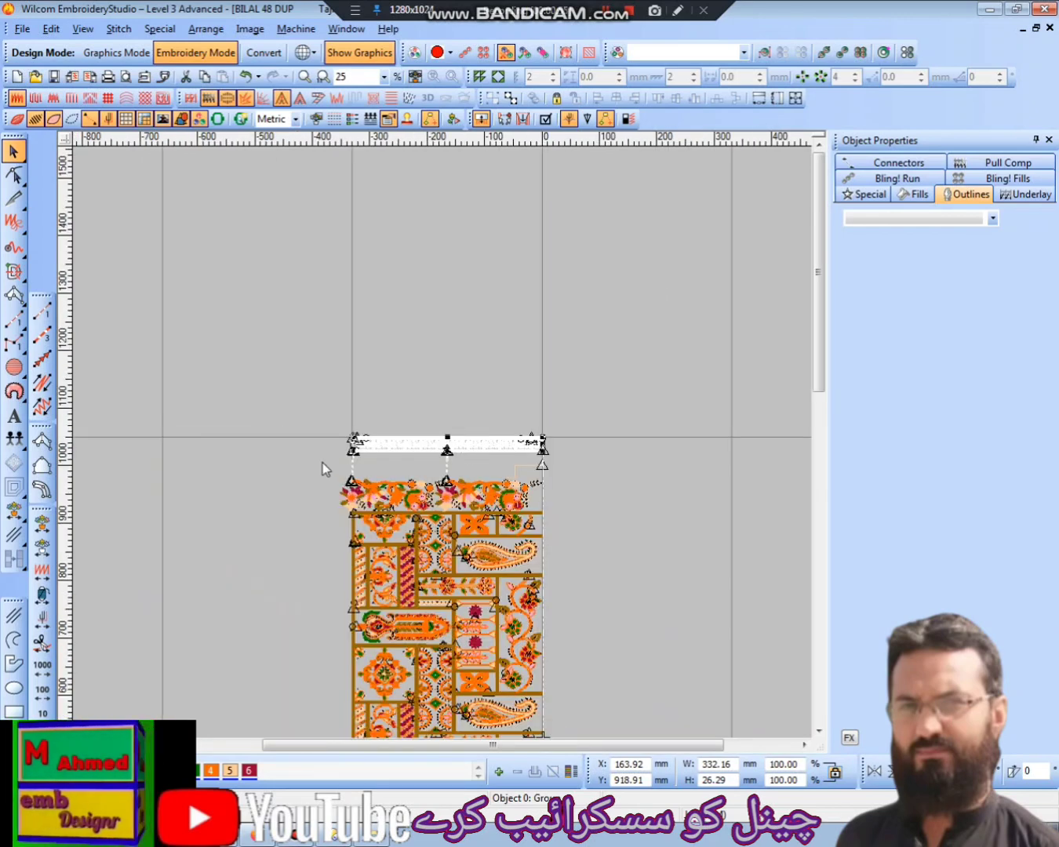
pyautogui.moveTo(323, 465); pyautogui.dragTo(483, 659)
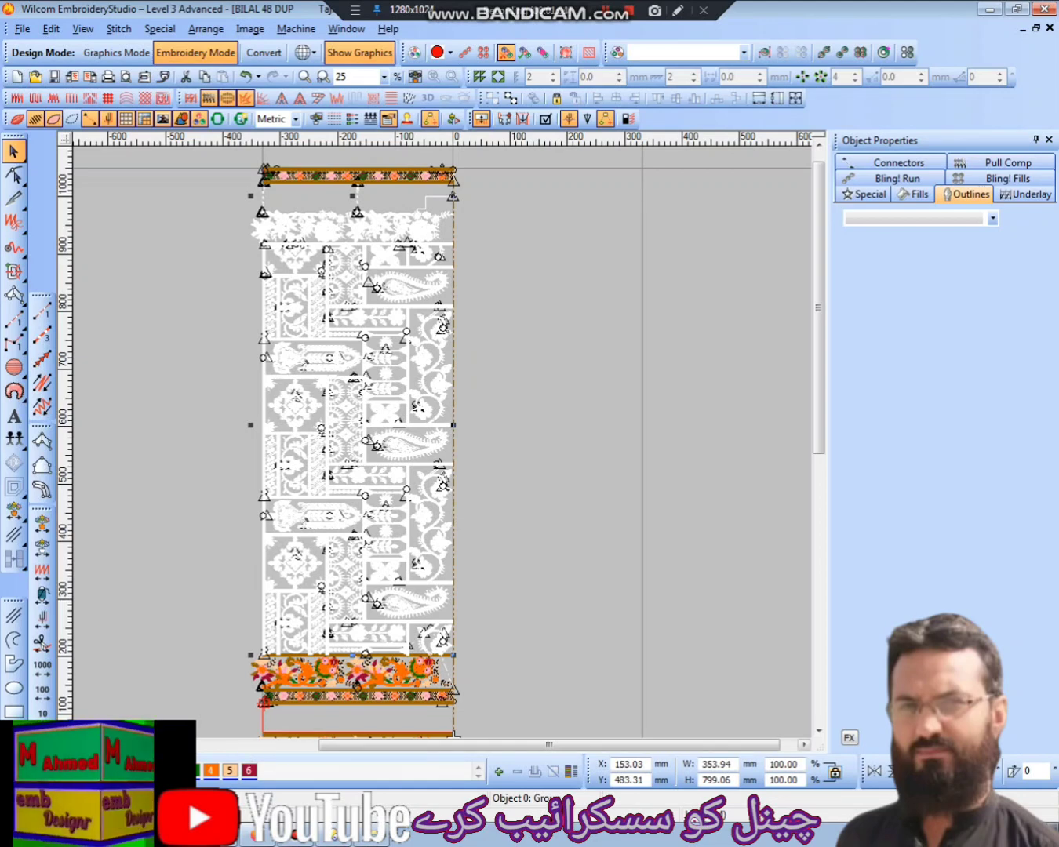
# Stretch the grouped body section upward to meet the top flower band, giving a height of about 849.6 mm (105.99%).
pyautogui.click(266, 744)
pyautogui.scroll(5, 522, 539)
pyautogui.scroll(4, 447, 568)
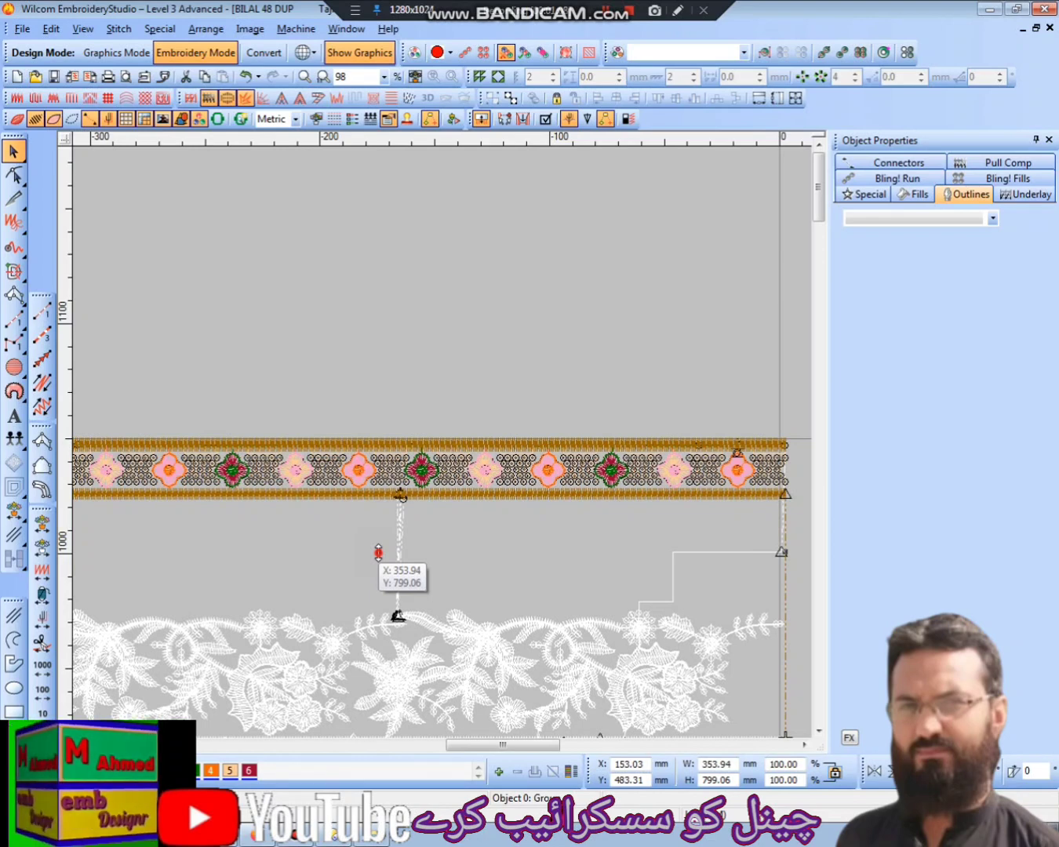
pyautogui.moveTo(378, 553); pyautogui.dragTo(378, 439)
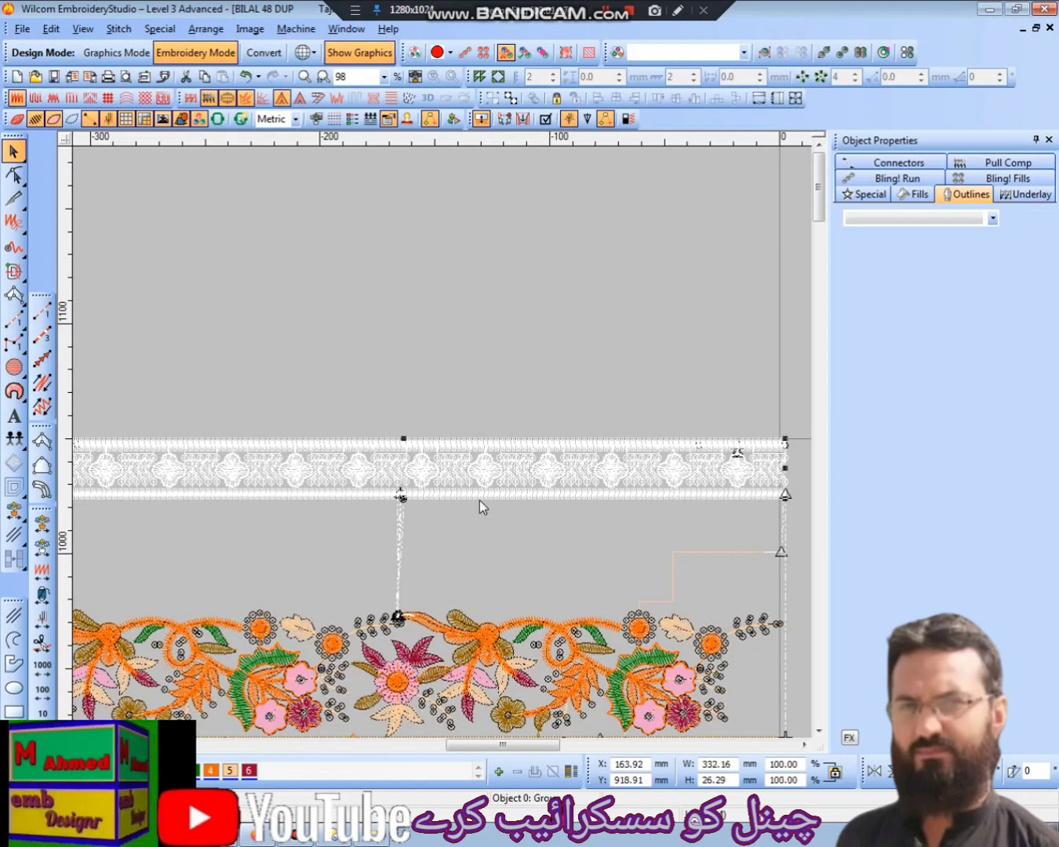
pyautogui.click(487, 515)
pyautogui.click(497, 638)
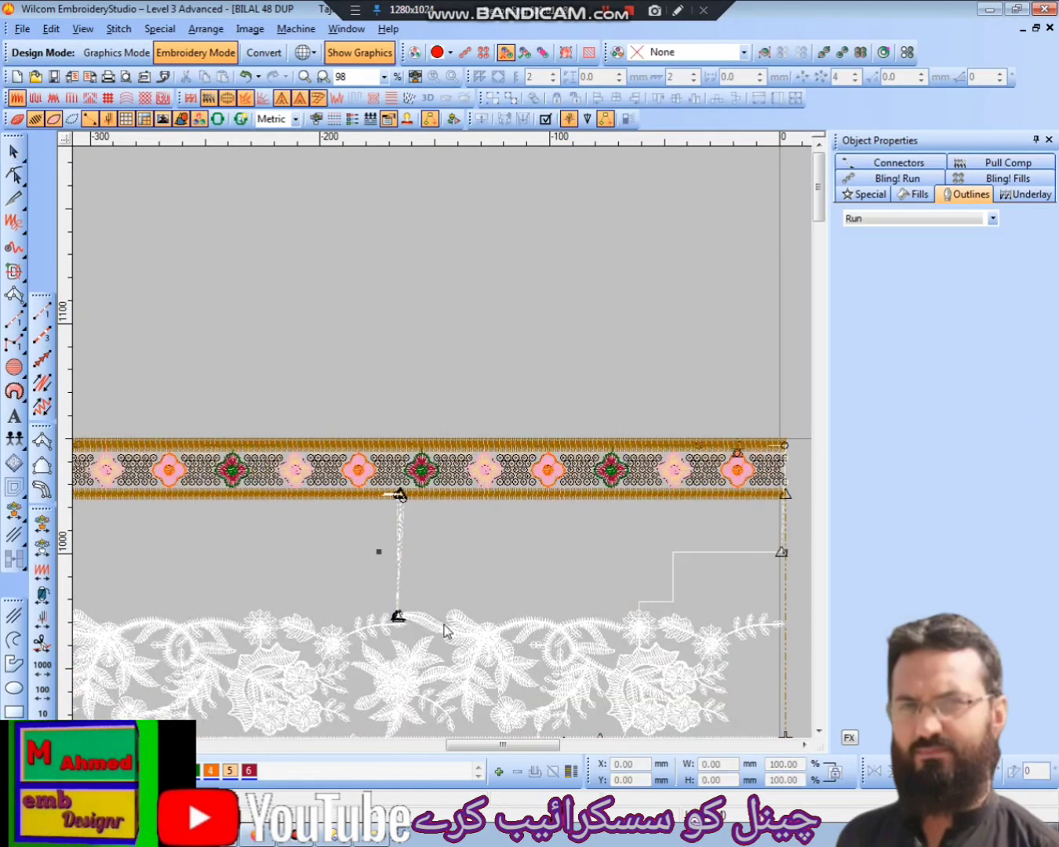
pyautogui.moveTo(379, 552); pyautogui.dragTo(379, 463)
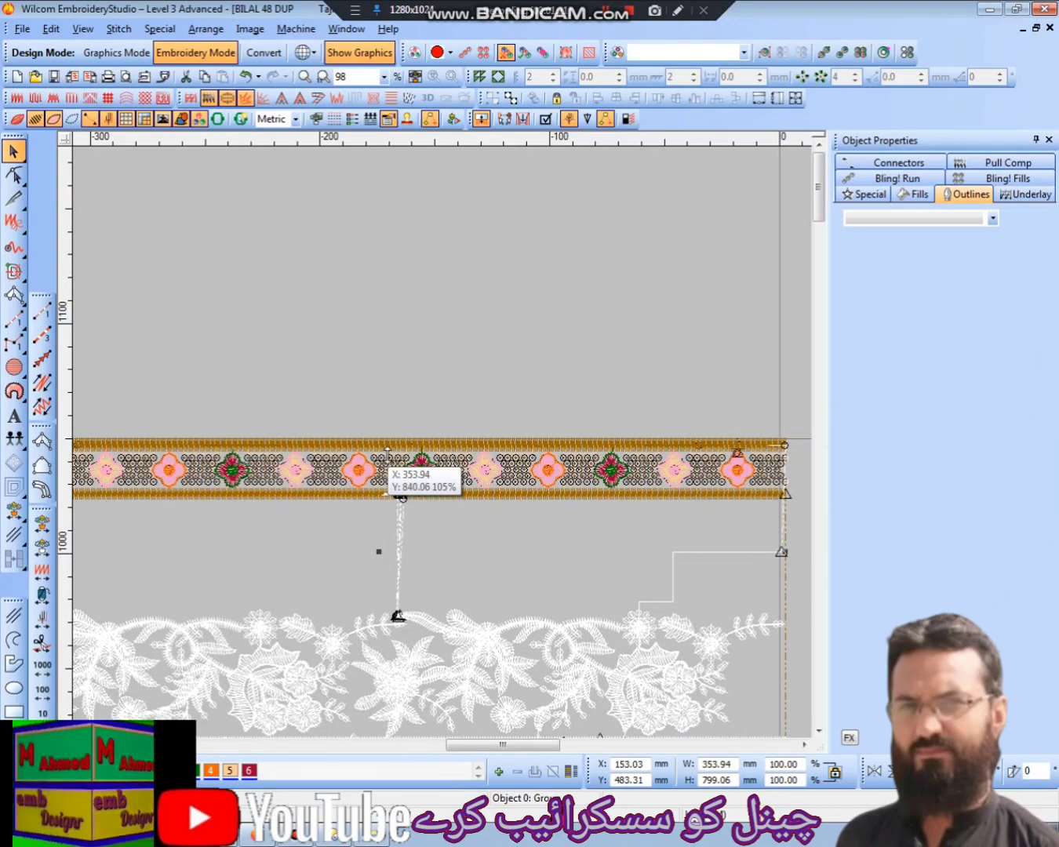
pyautogui.moveTo(388, 450); pyautogui.dragTo(388, 444)
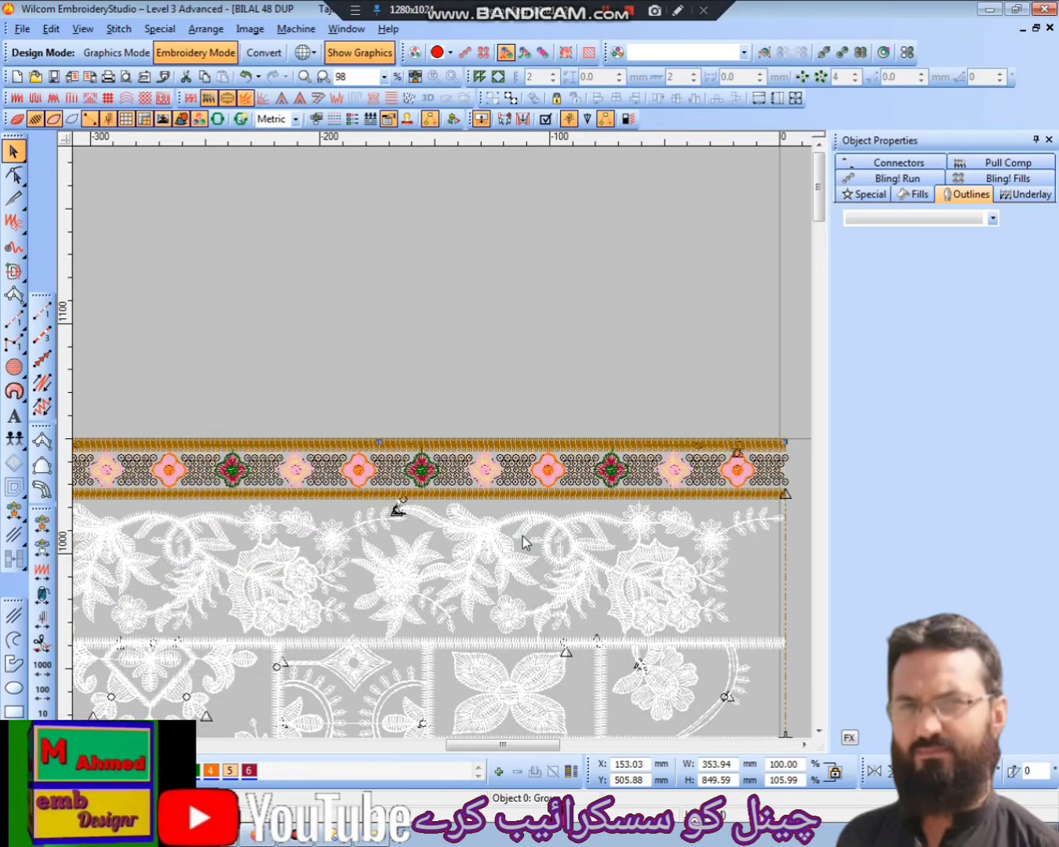
# Look over the stretched body section and undo its vertical stretch.
pyautogui.scroll(-3, 522, 536)
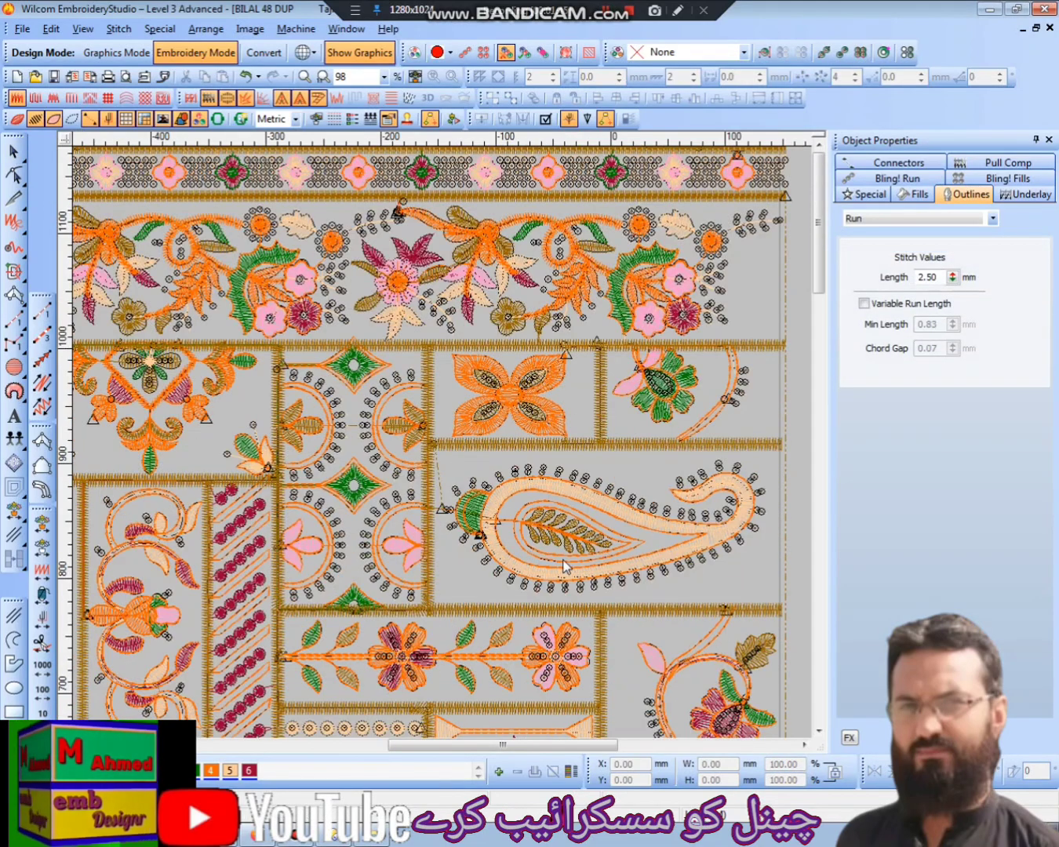
pyautogui.scroll(-1, 487, 518)
pyautogui.scroll(-6, 459, 511)
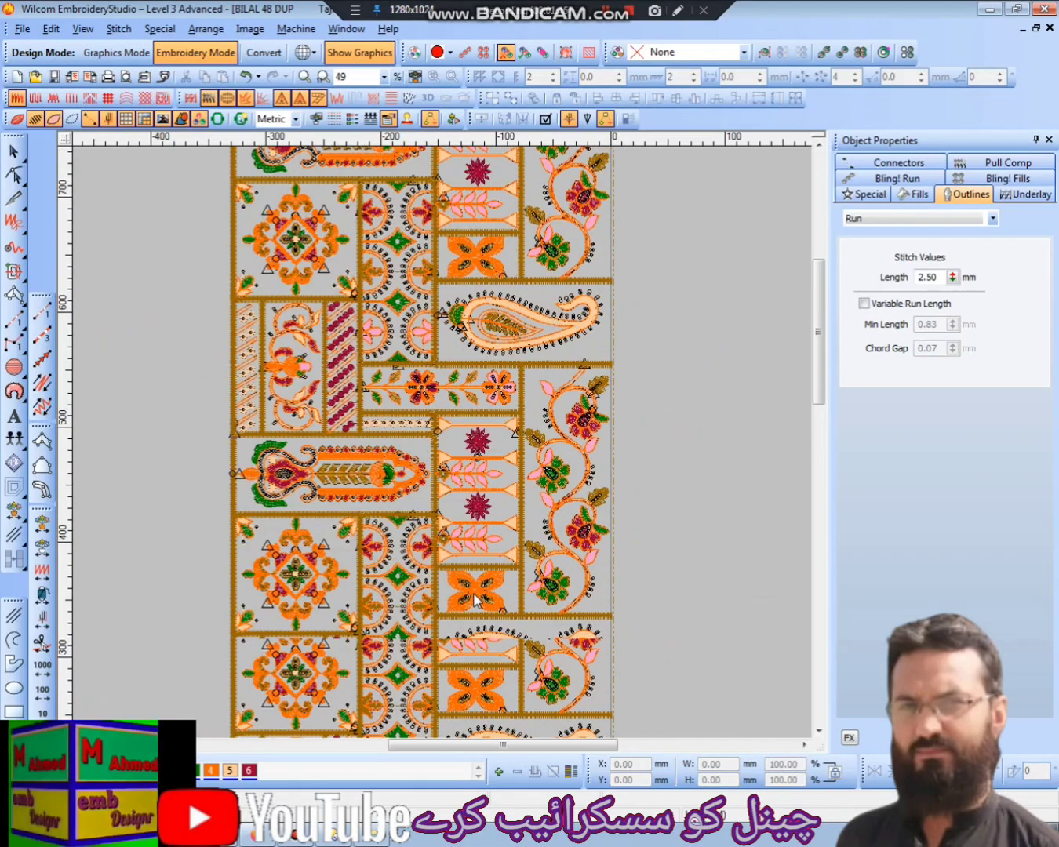
pyautogui.scroll(6, 493, 606)
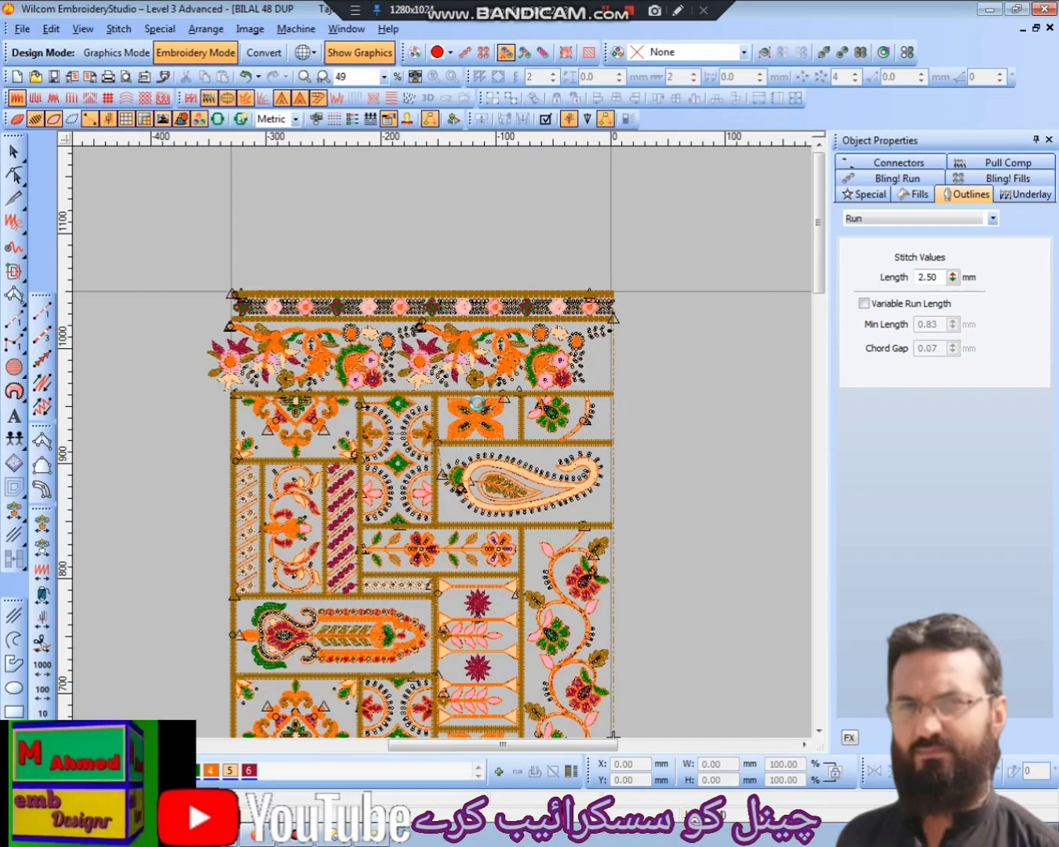
pyautogui.click(466, 318)
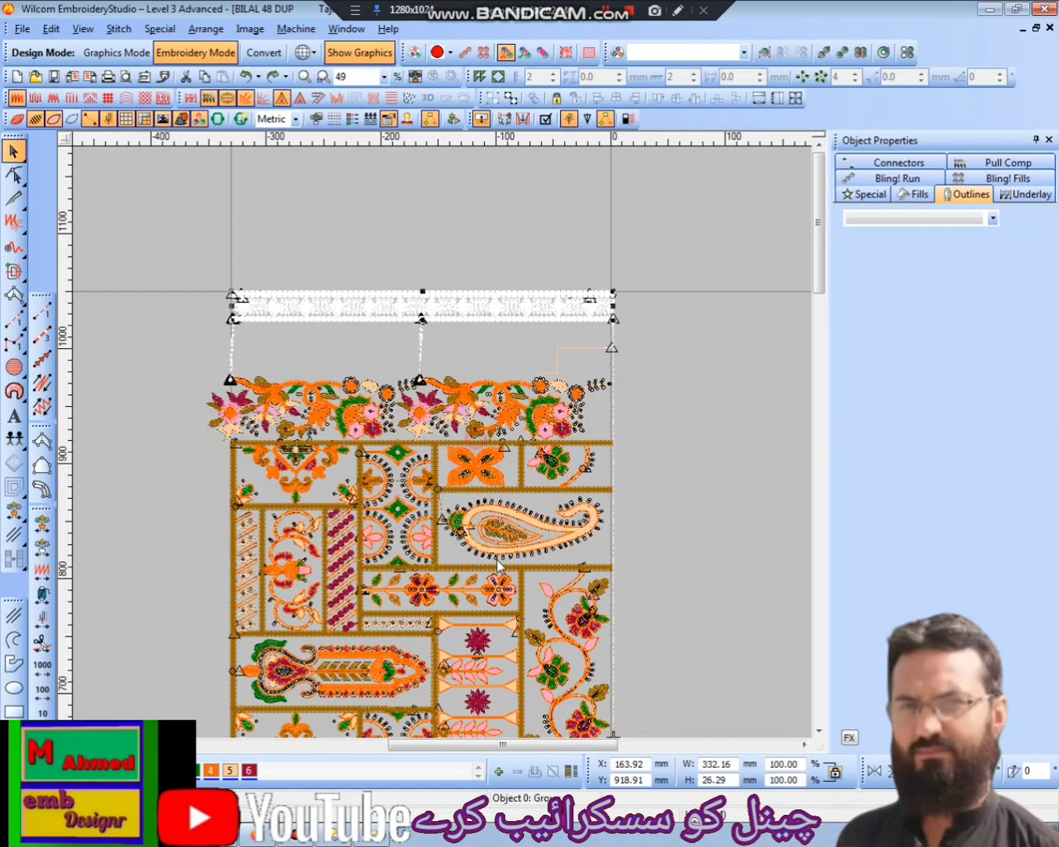
# Ungroup the lower border bands and select only the narrow flower band above the empty gap.
pyautogui.scroll(-5, 513, 632)
pyautogui.scroll(-10, 514, 633)
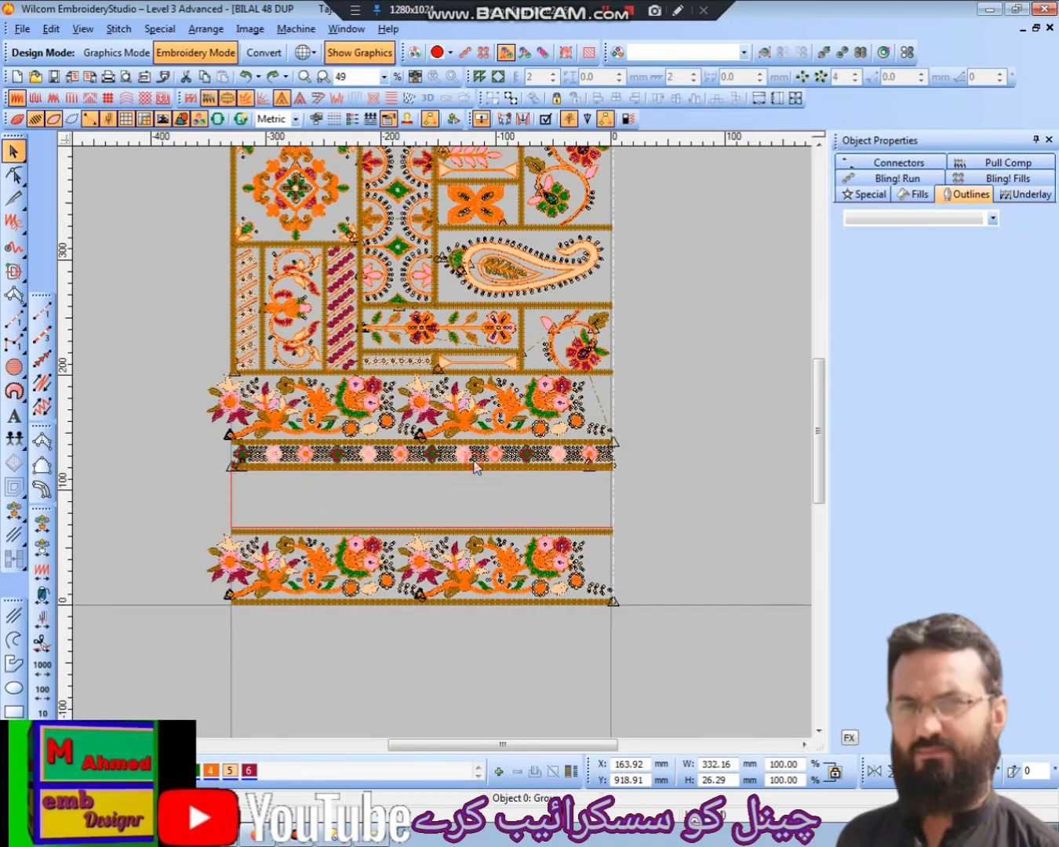
pyautogui.click(477, 467)
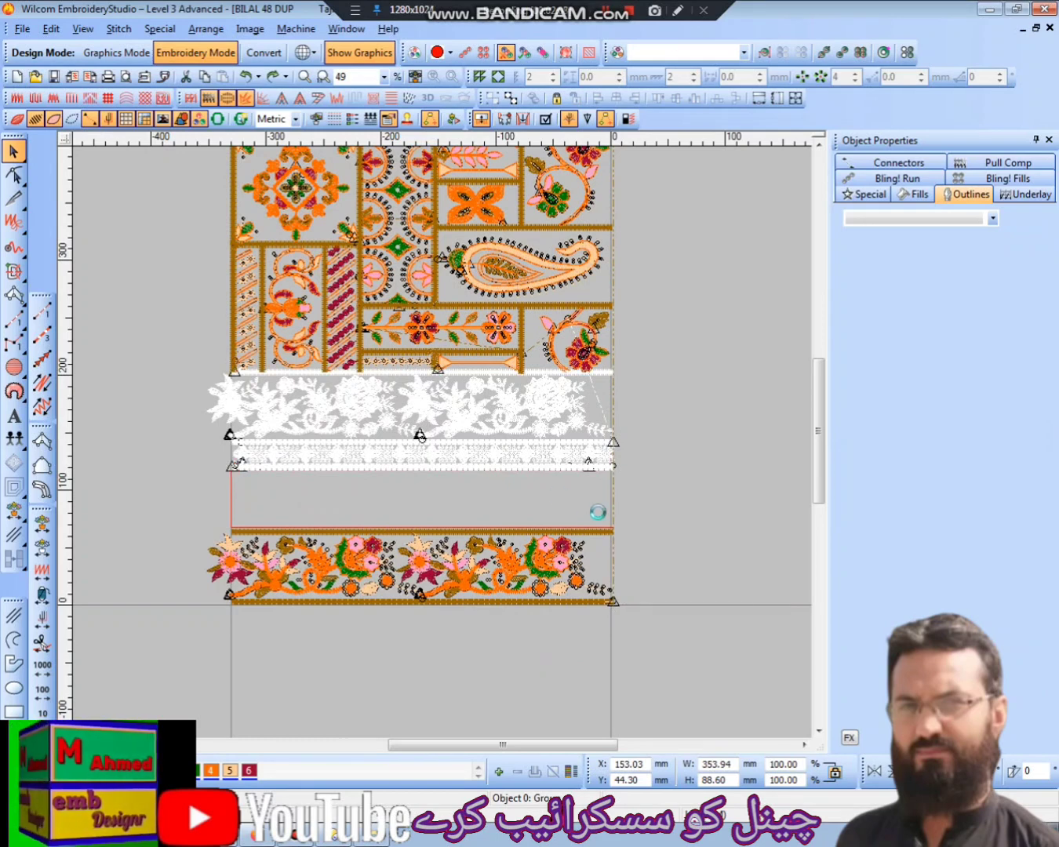
pyautogui.moveTo(665, 524); pyautogui.dragTo(163, 436)
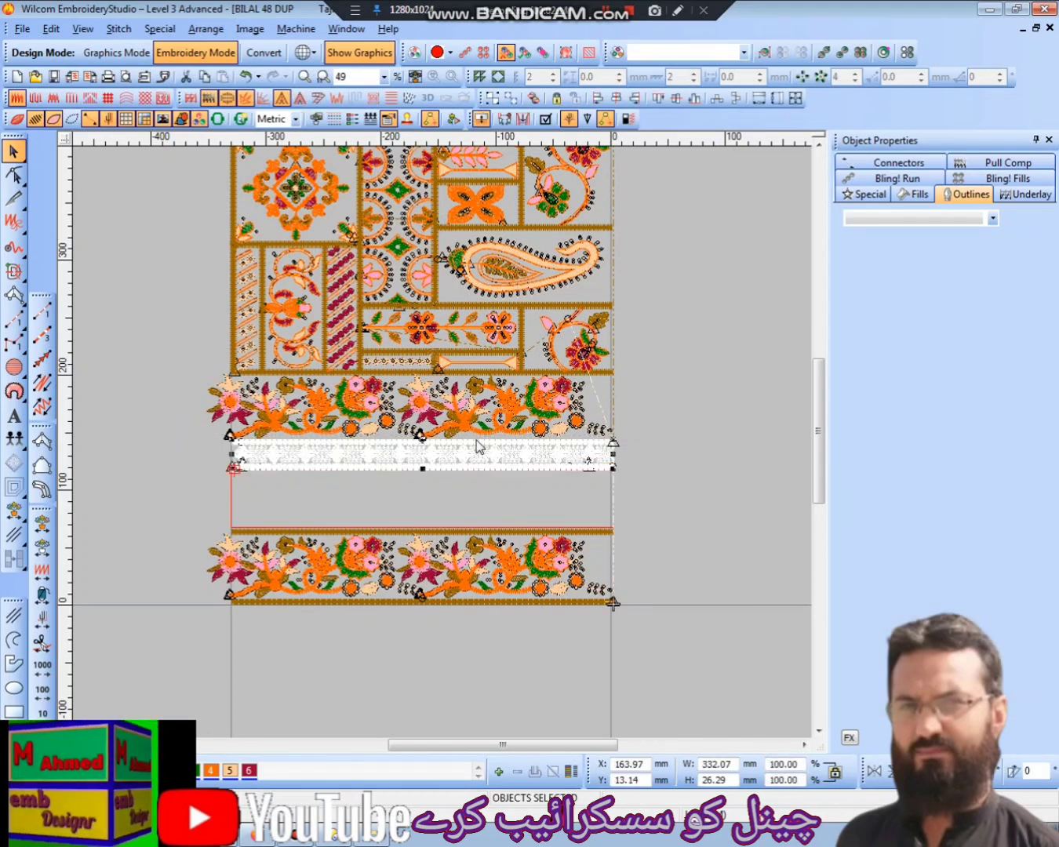
pyautogui.press('Escape')
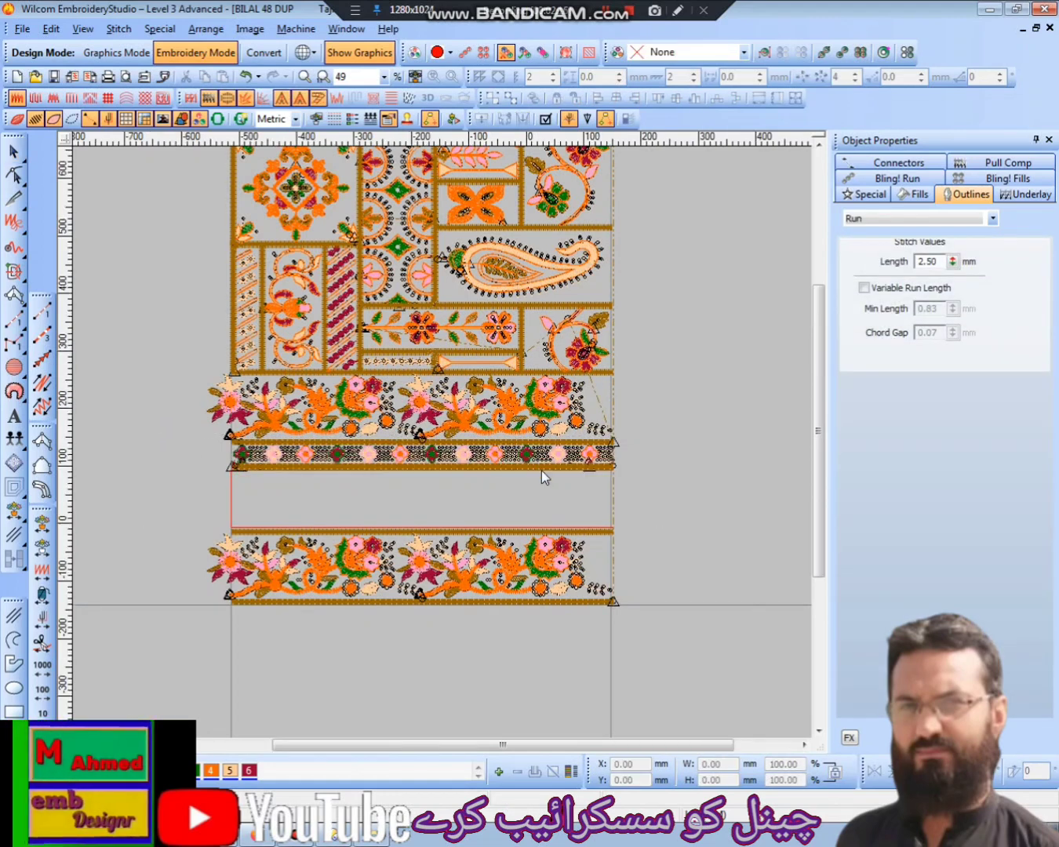
# Select and group the patterned body together with its upper and lower floral borders, leaving out the narrow flower bands.
pyautogui.hotkey('shift', 'z')
pyautogui.scroll(5, 478, 456)
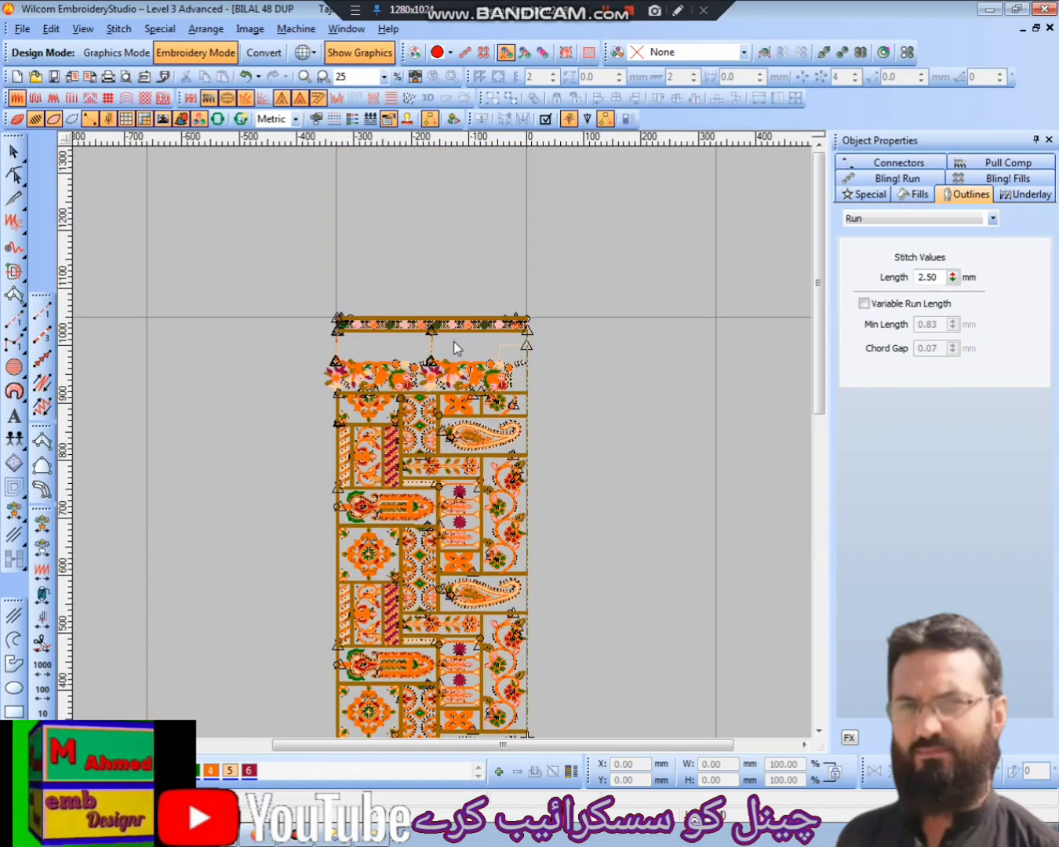
pyautogui.click(450, 334)
pyautogui.scroll(-2, 459, 391)
pyautogui.moveTo(284, 243); pyautogui.dragTo(496, 614)
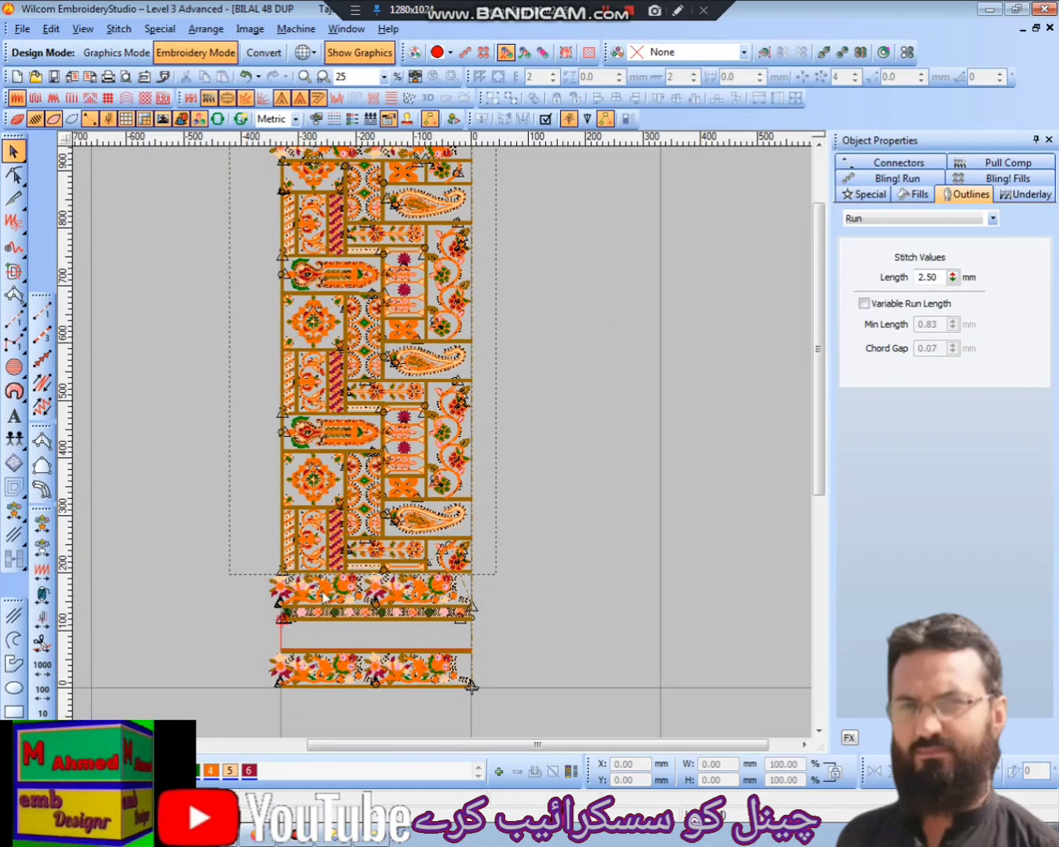
pyautogui.click(388, 590)
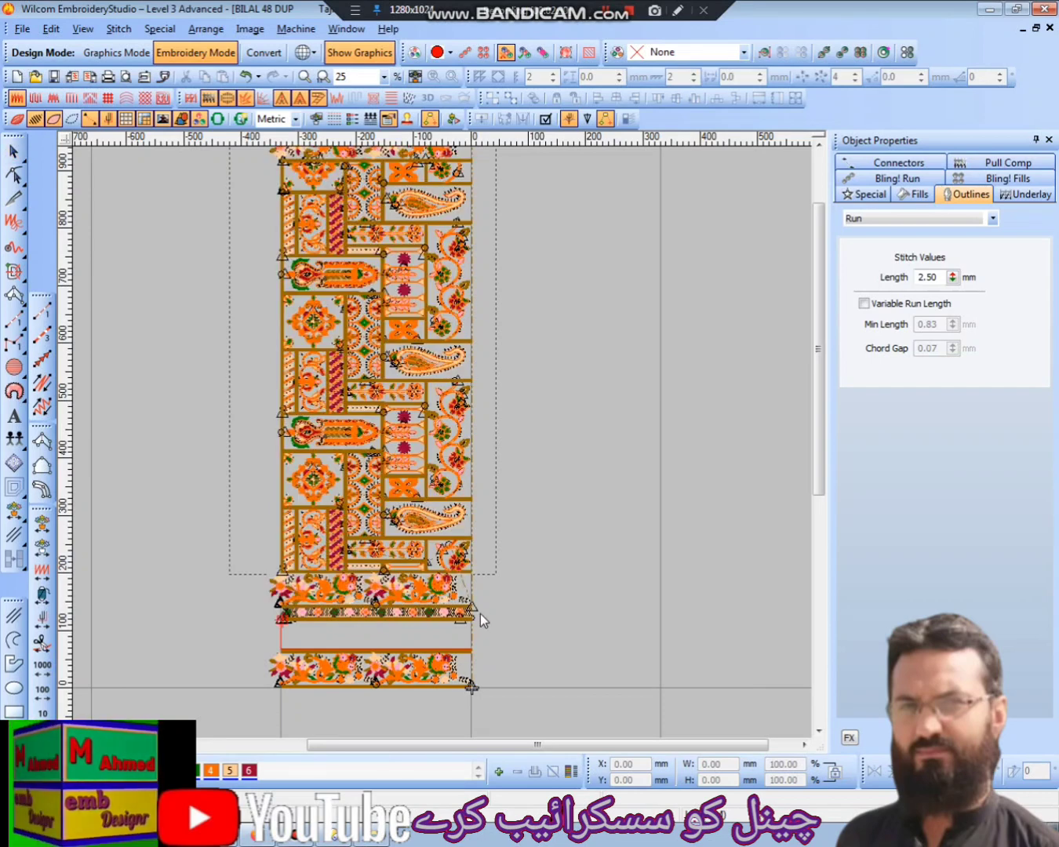
pyautogui.click(477, 615)
pyautogui.moveTo(483, 614); pyautogui.dragTo(340, 249)
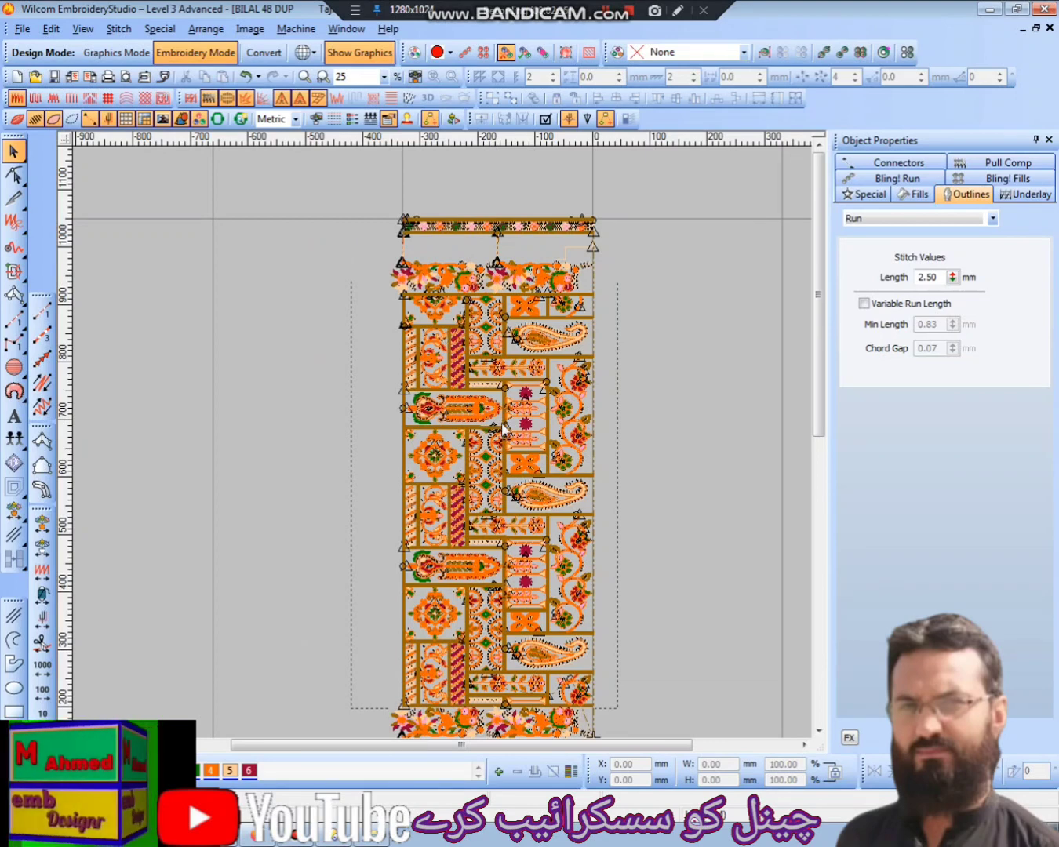
pyautogui.hotkey('ctrl', 'a')
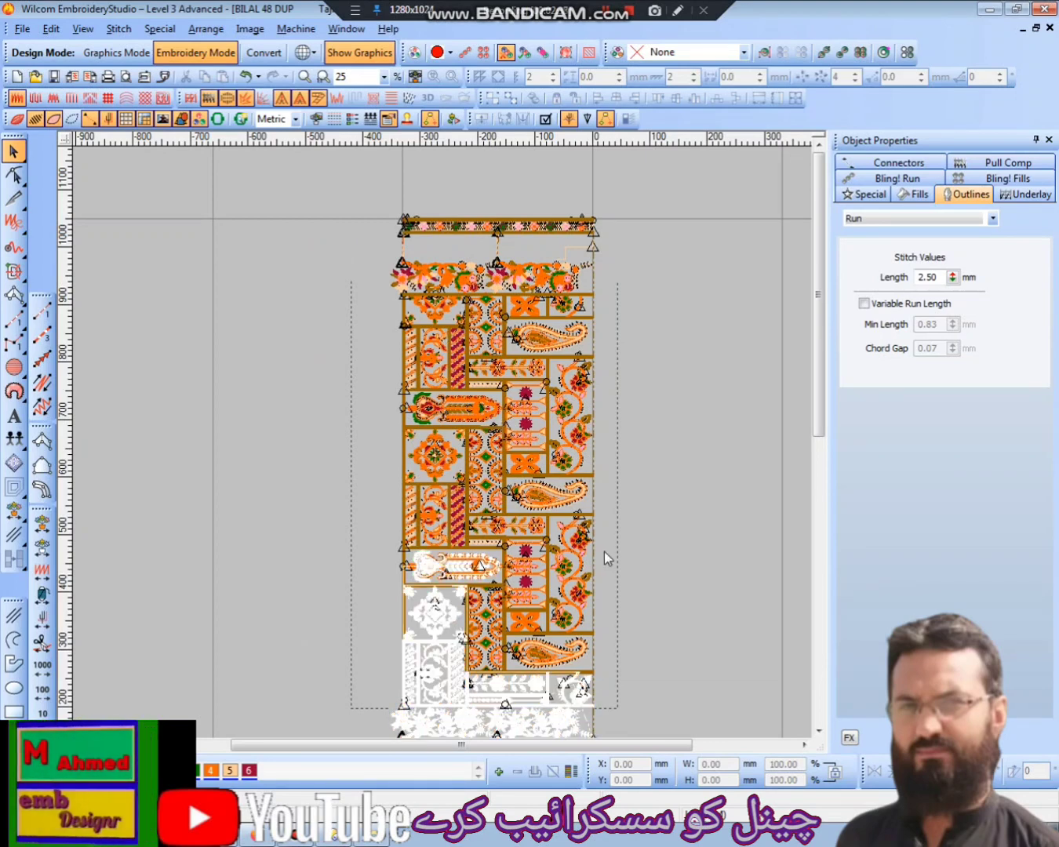
pyautogui.scroll(-2, 627, 577)
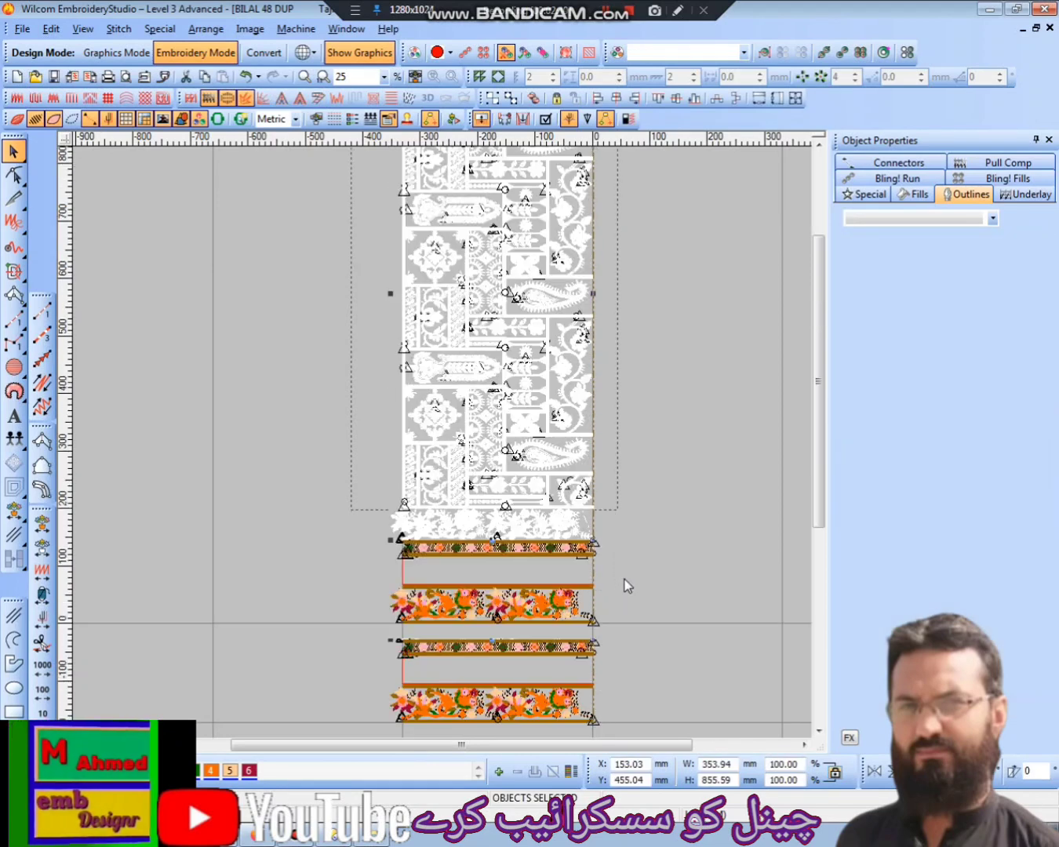
pyautogui.scroll(1, 606, 585)
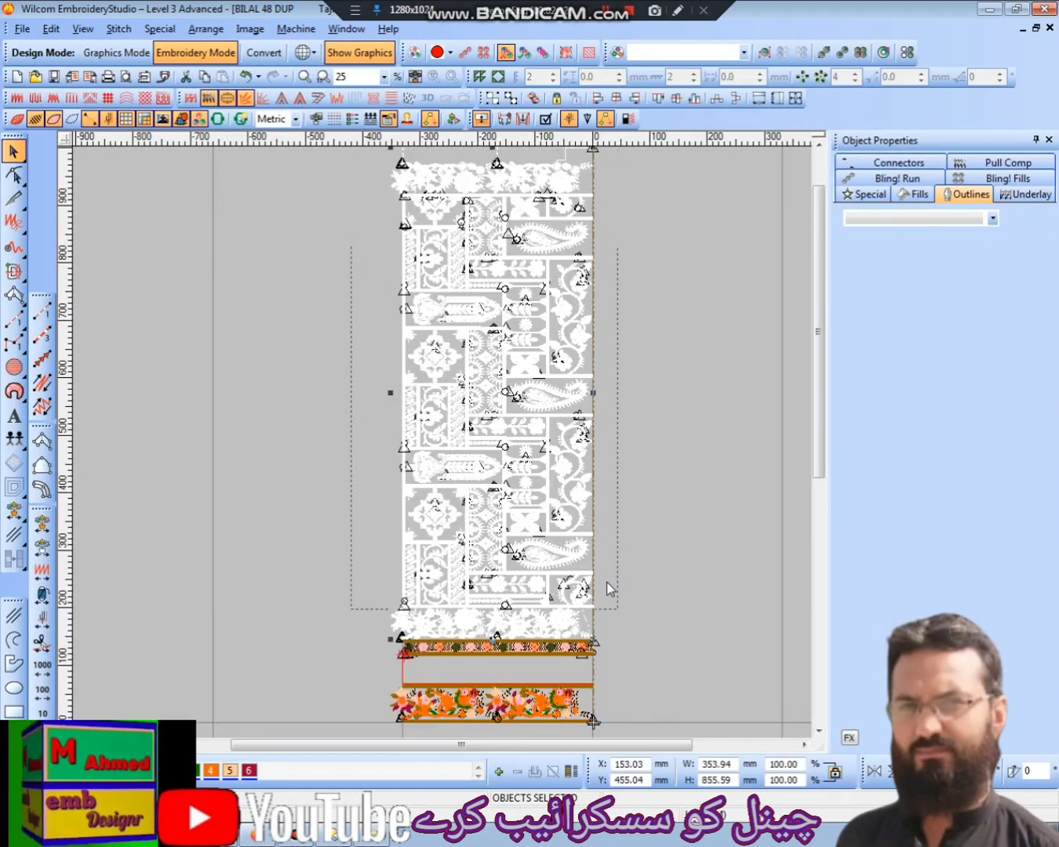
pyautogui.scroll(2, 607, 581)
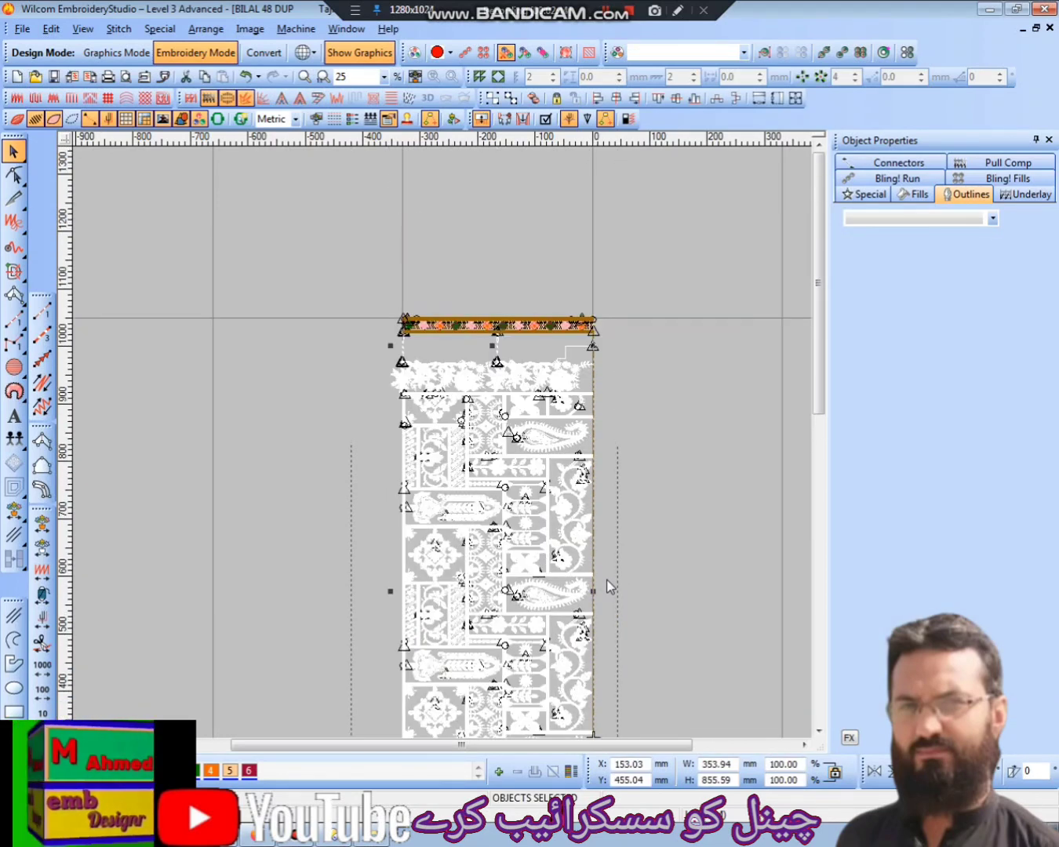
# Stretch the grouped body section upward until its floral border meets the top flower band, giving a height of about 905 mm (105.63%).
pyautogui.press('z')
pyautogui.scroll(1, 550, 535)
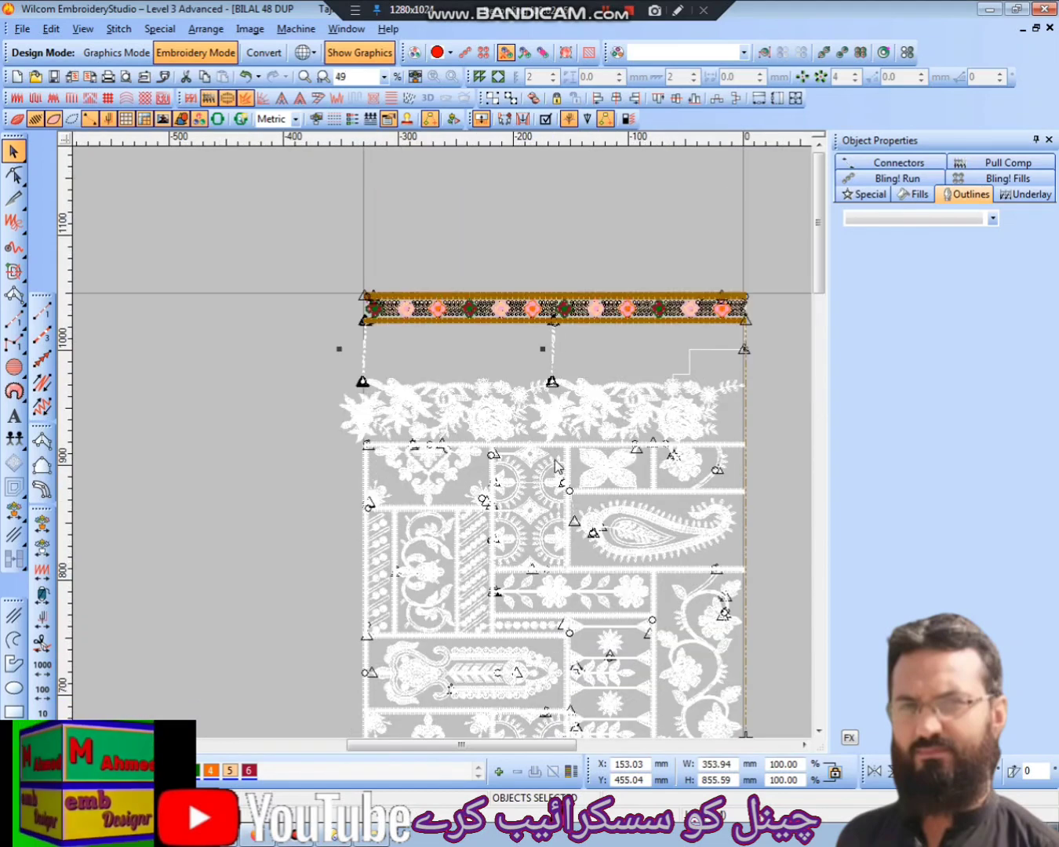
pyautogui.click(805, 745)
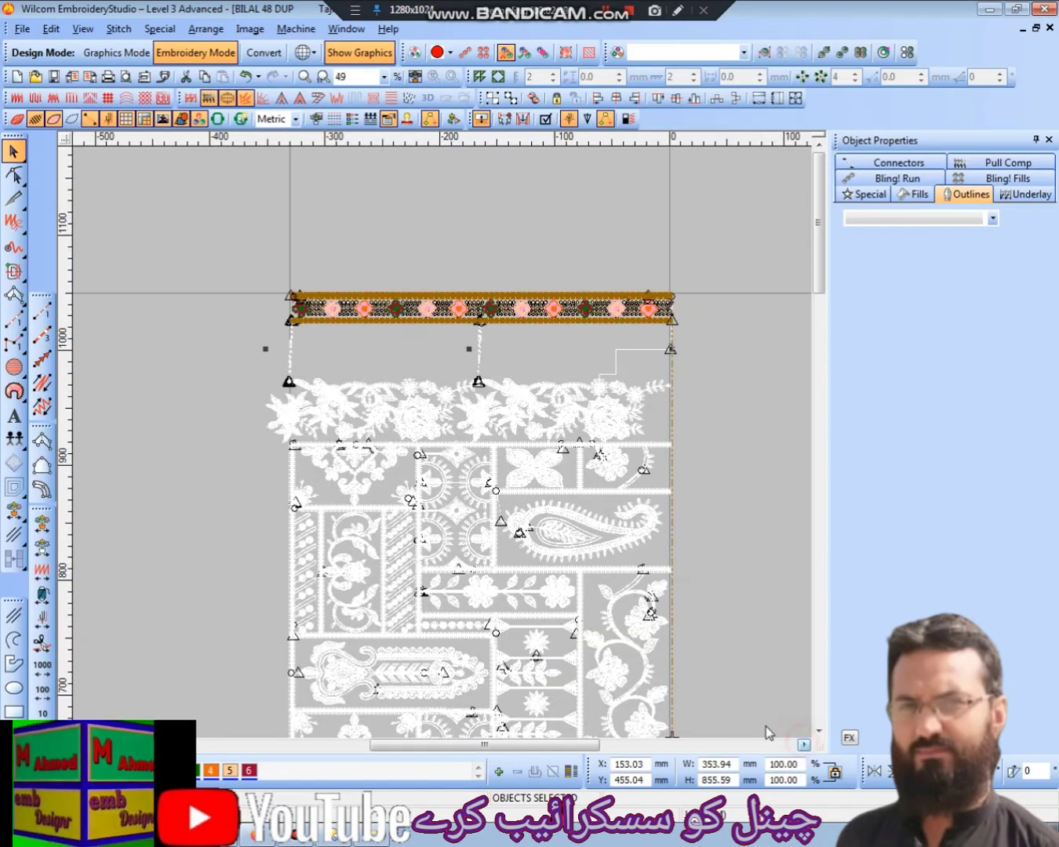
pyautogui.scroll(1, 764, 728)
pyautogui.press('z')
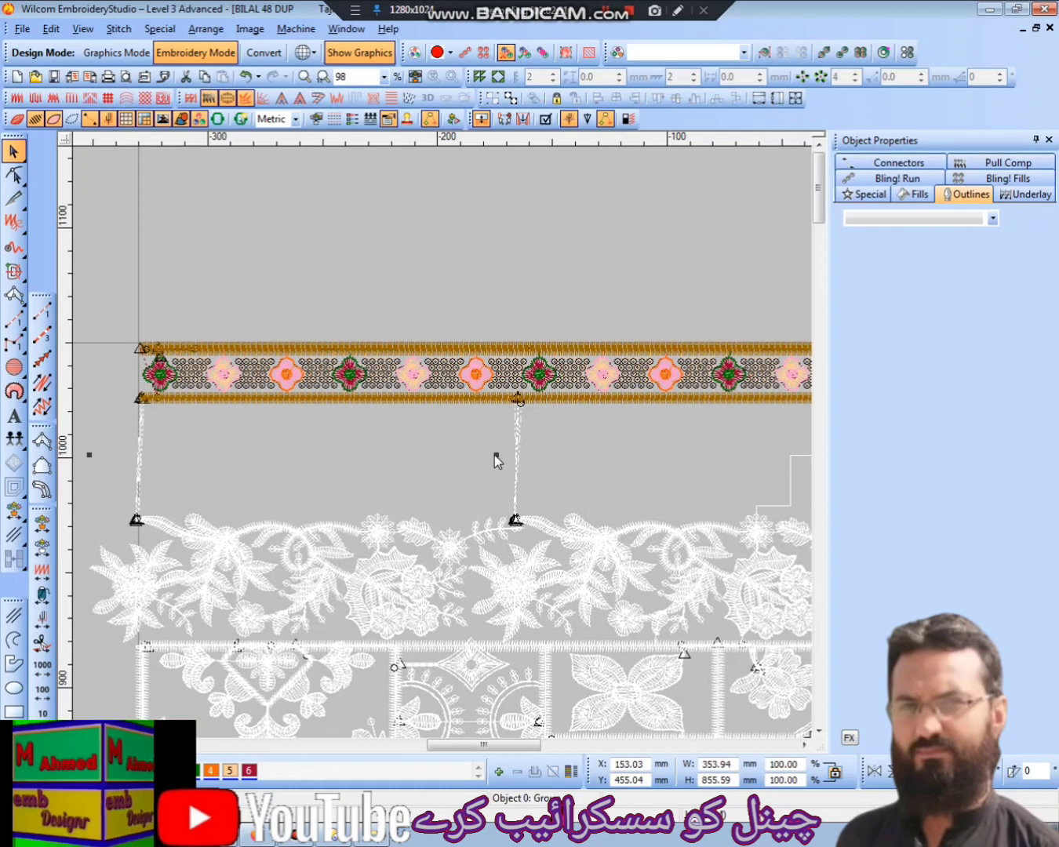
pyautogui.moveTo(497, 455); pyautogui.dragTo(510, 347)
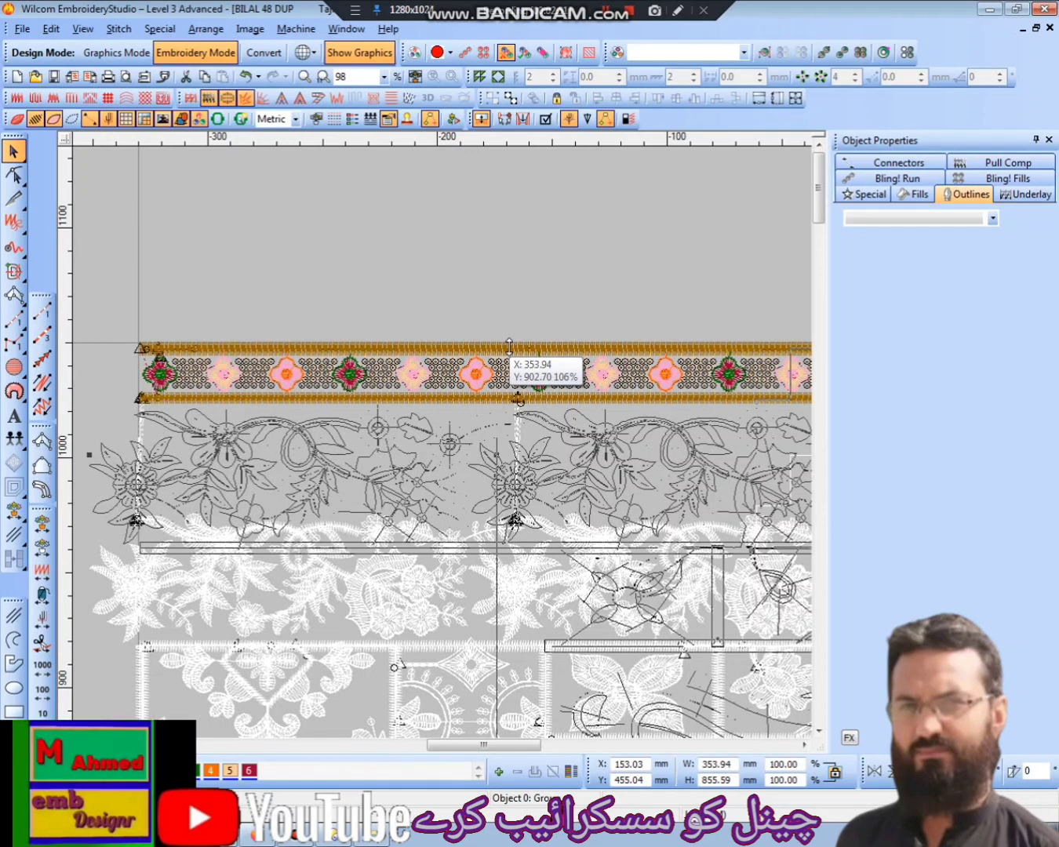
pyautogui.moveTo(510, 346); pyautogui.dragTo(510, 346)
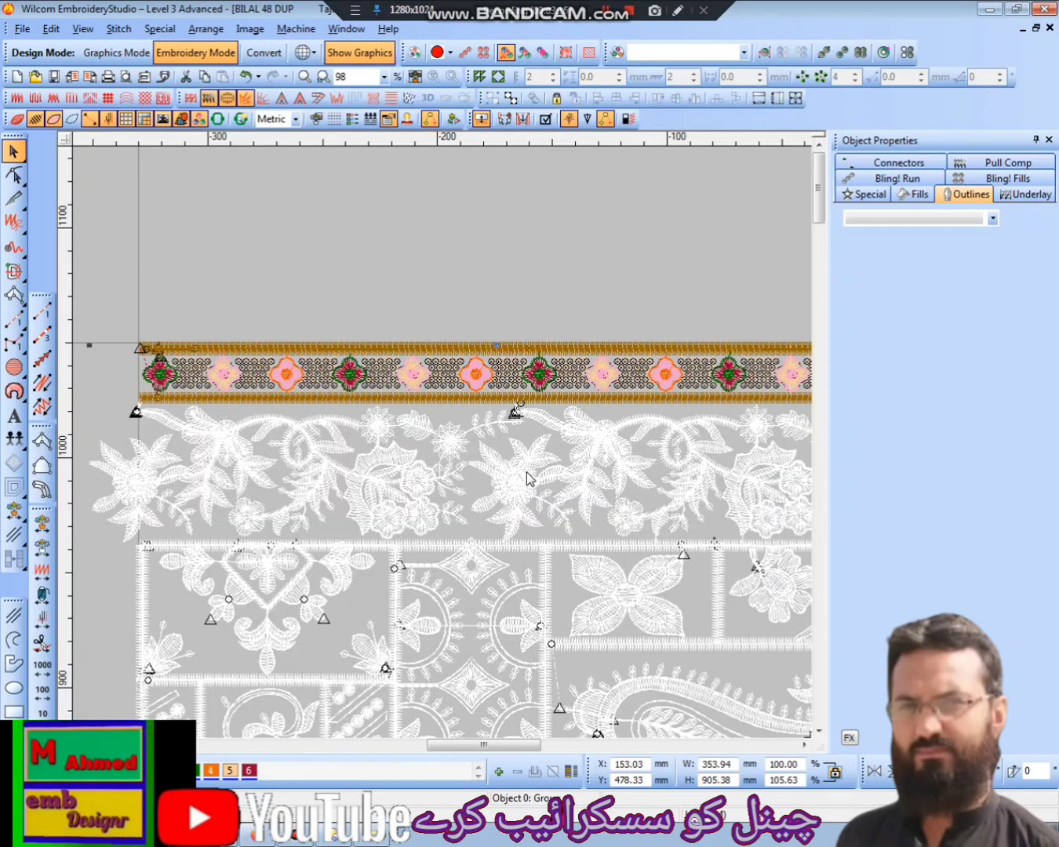
# Reshape the travel run at the upper right corner of the top flower band, lowering its upper nodes into the border line.
pyautogui.hotkey('shift', 'z')
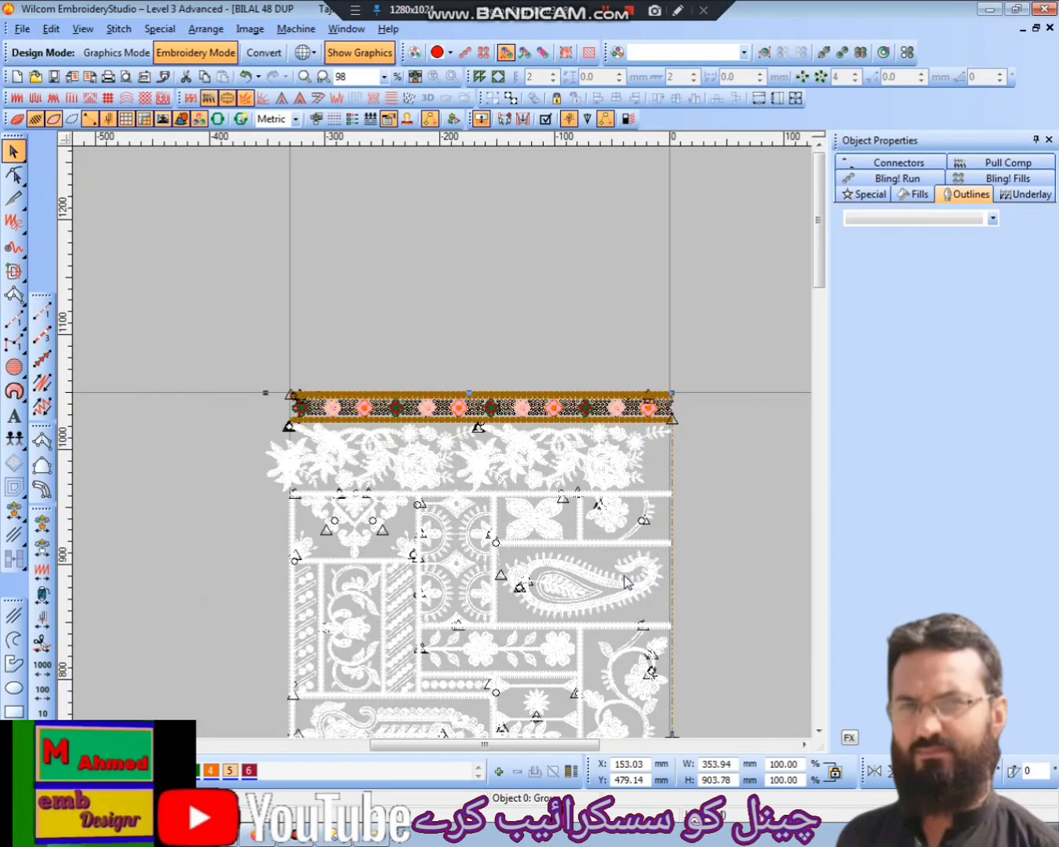
pyautogui.click(805, 745)
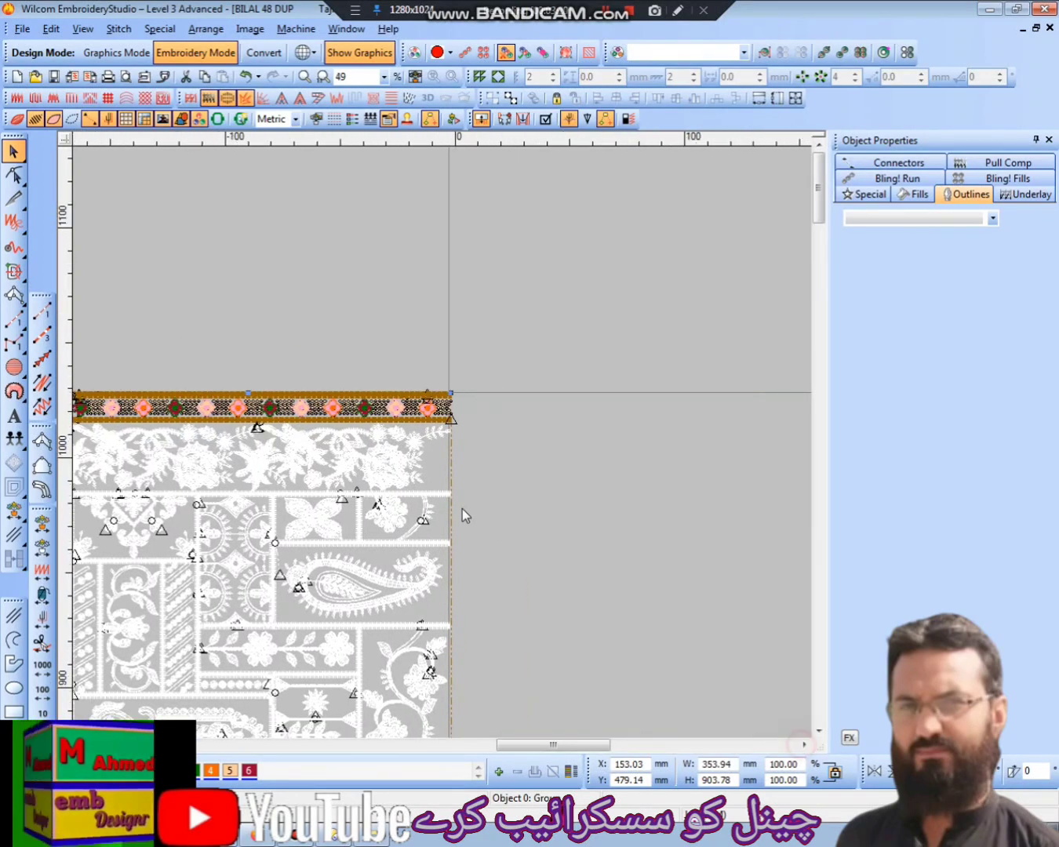
pyautogui.scroll(3, 444, 408)
pyautogui.press('Escape')
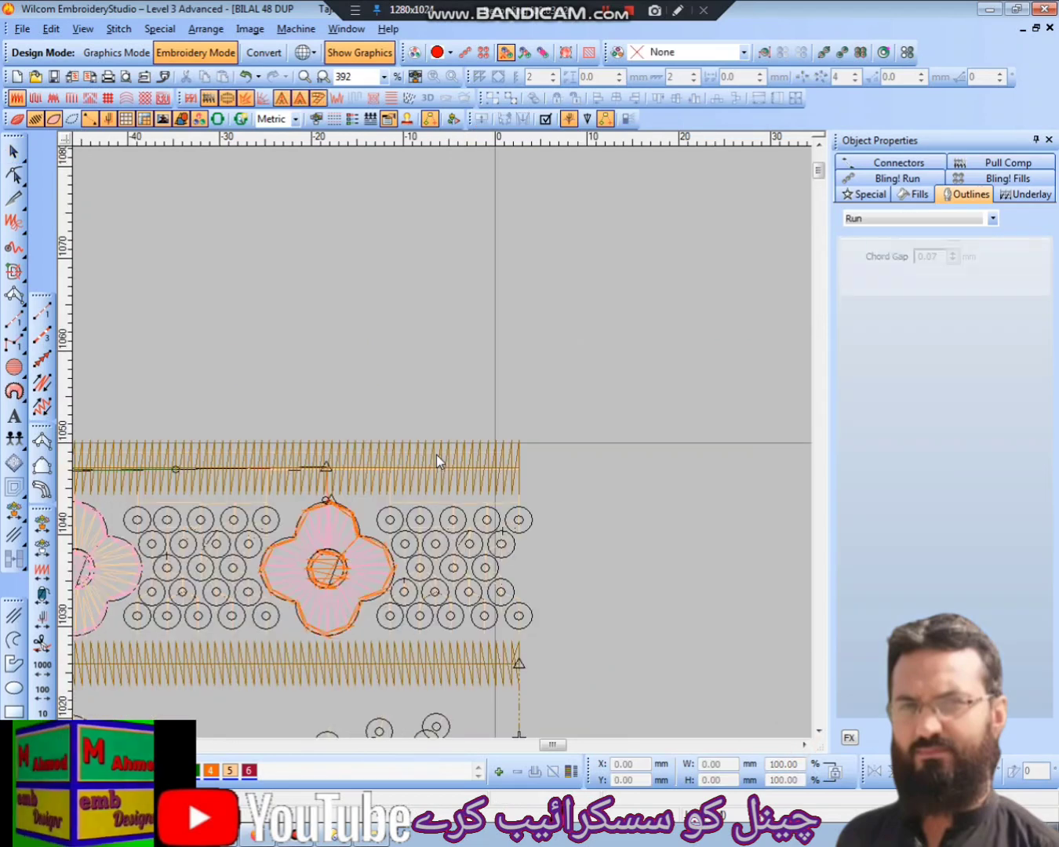
pyautogui.press('h')
pyautogui.click(438, 453)
pyautogui.scroll(-1, 438, 451)
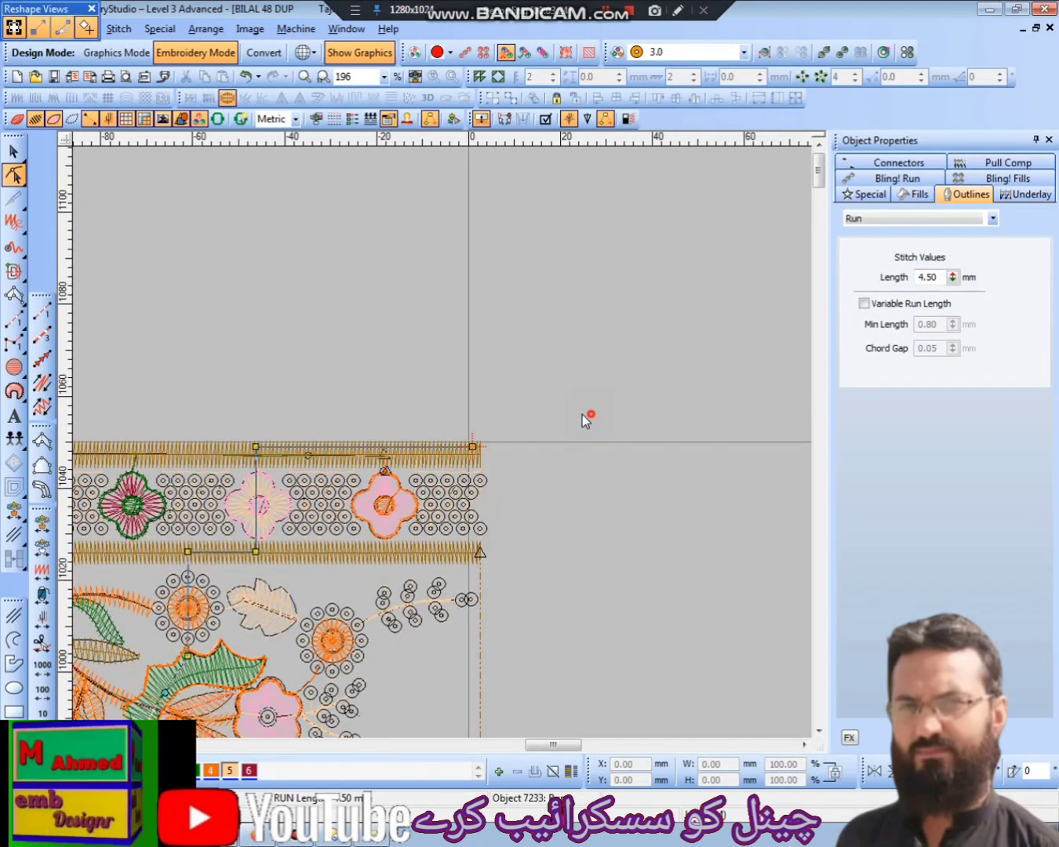
pyautogui.click(220, 459)
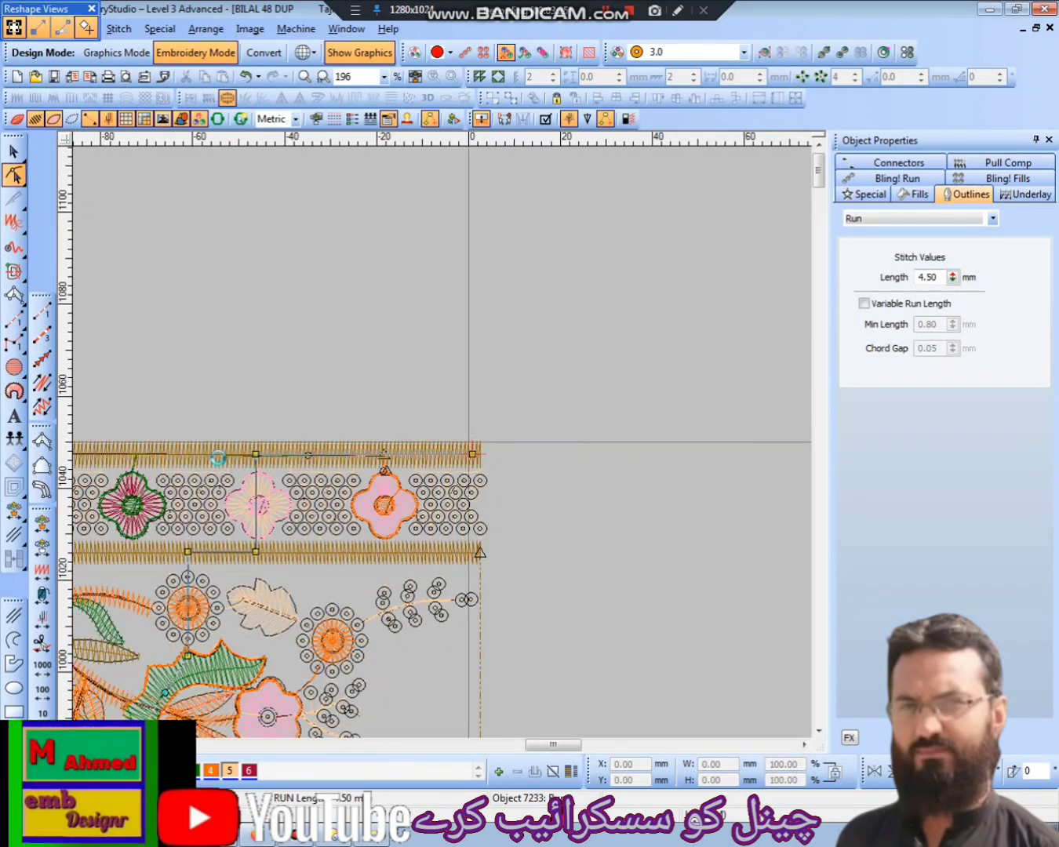
pyautogui.hotkey('shift', 'z')
pyautogui.press('Escape')
# Look over the lower border bands and the empty gap, and select the whole design.
pyautogui.scroll(-5, 387, 579)
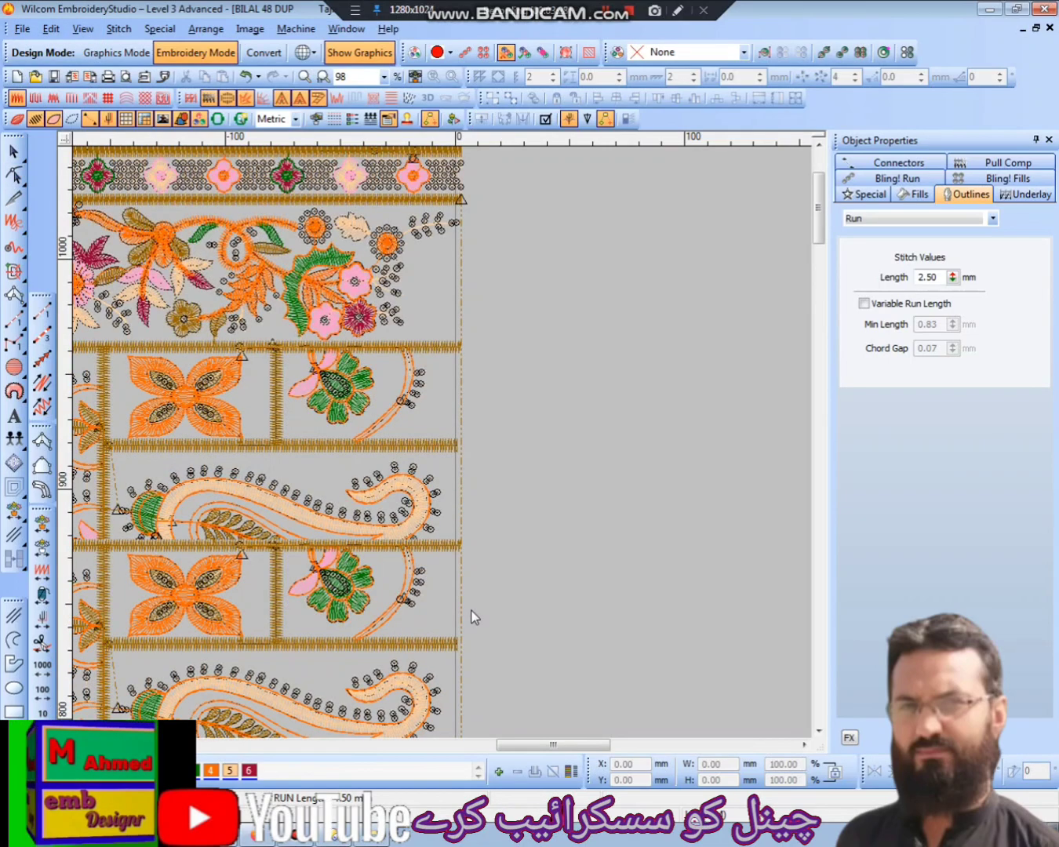
pyautogui.scroll(-2, 473, 619)
pyautogui.scroll(3, 466, 608)
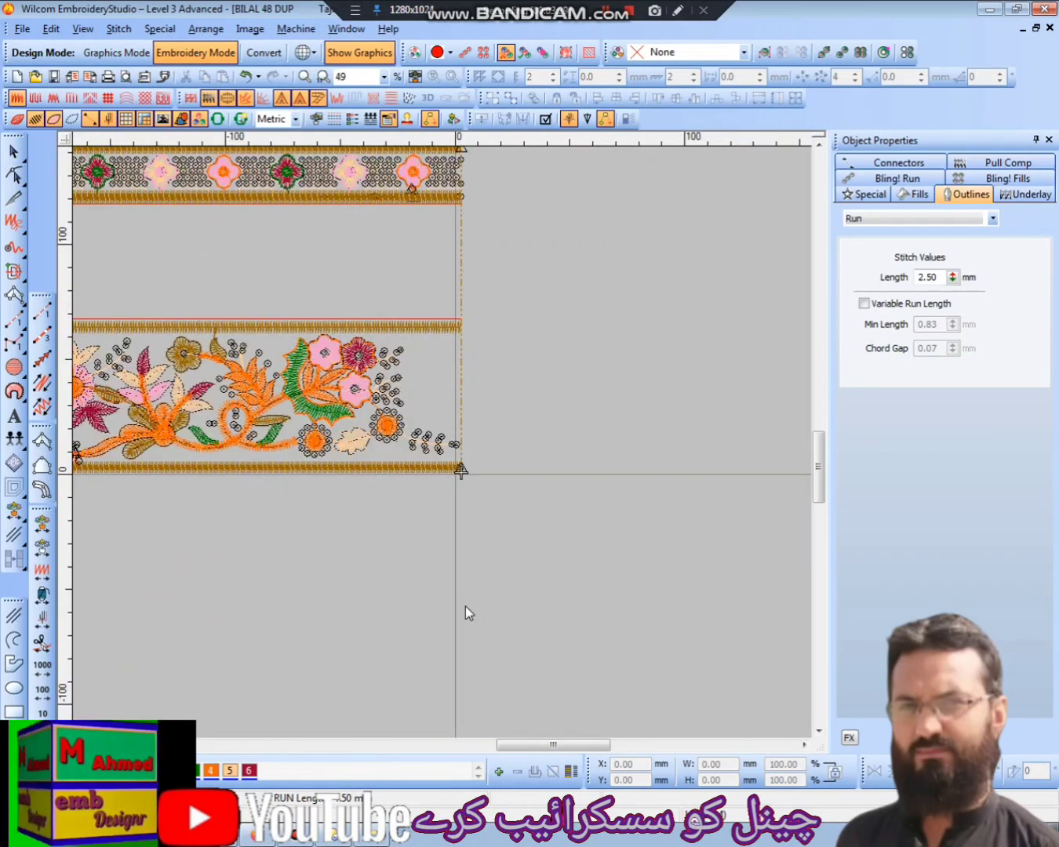
pyautogui.click(366, 363)
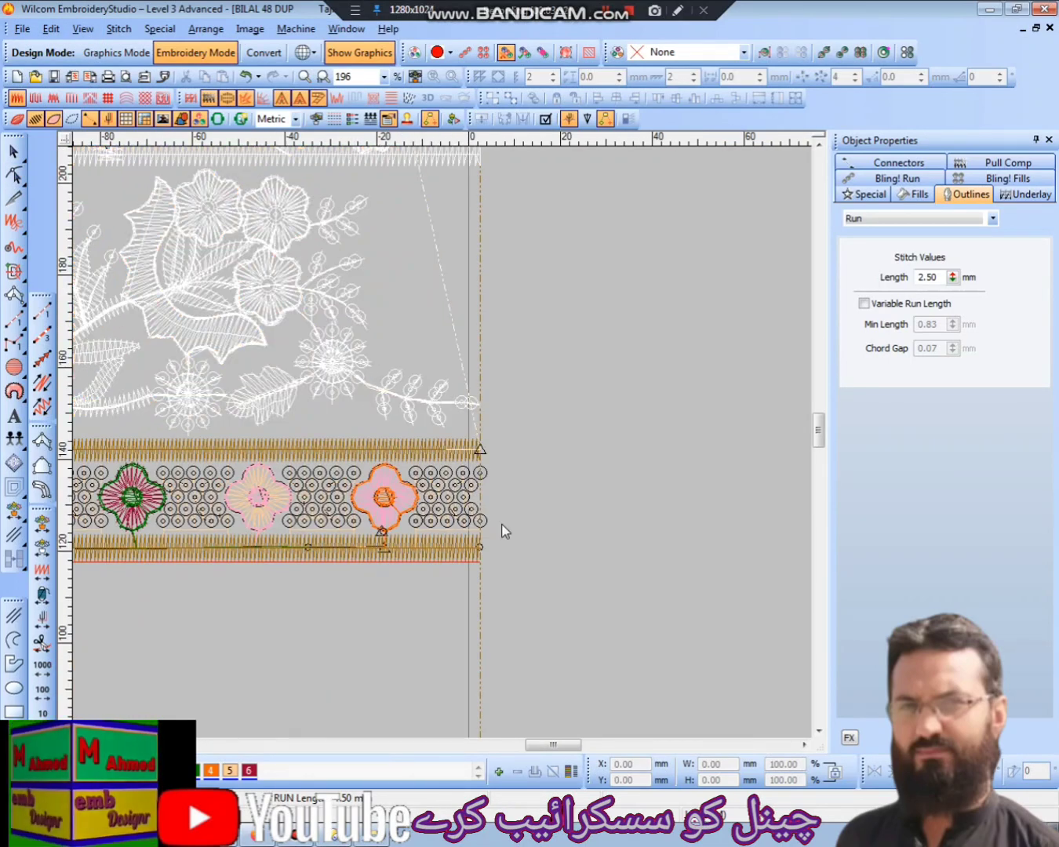
pyautogui.scroll(-1, 338, 565)
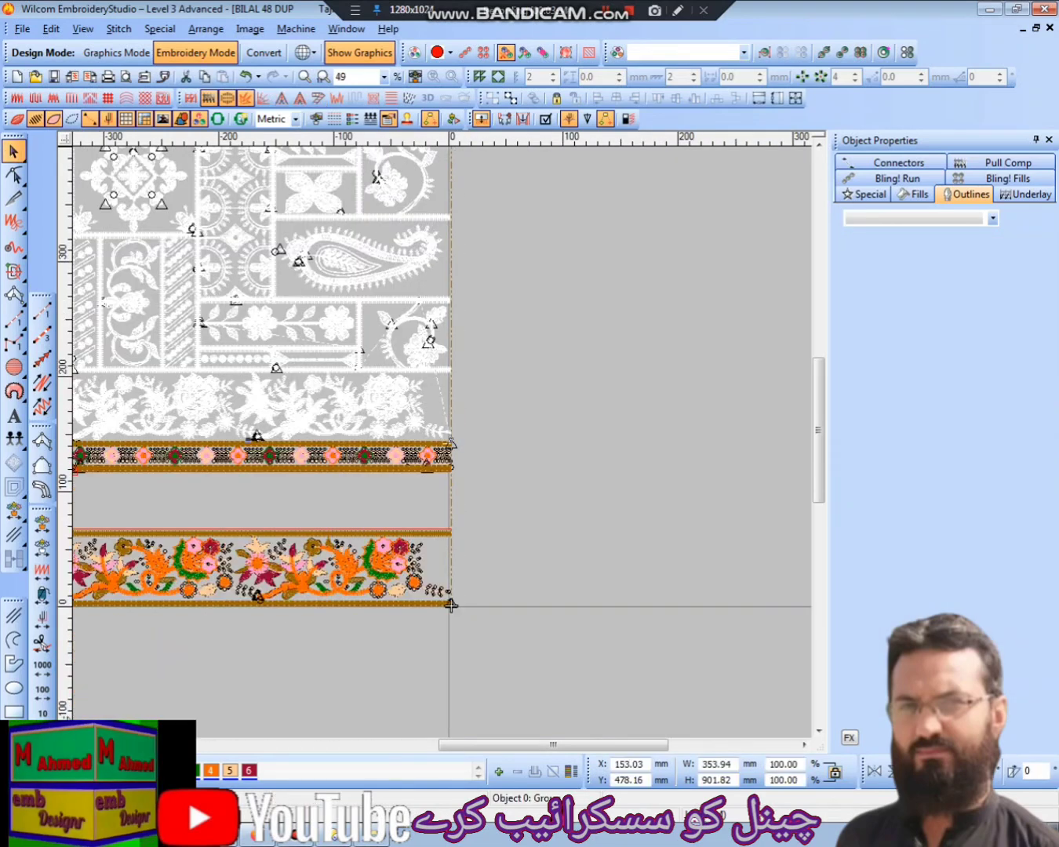
pyautogui.click(112, 703)
pyautogui.hscroll(-2, 112, 703)
pyautogui.hscroll(-4, 224, 669)
pyautogui.click(224, 670)
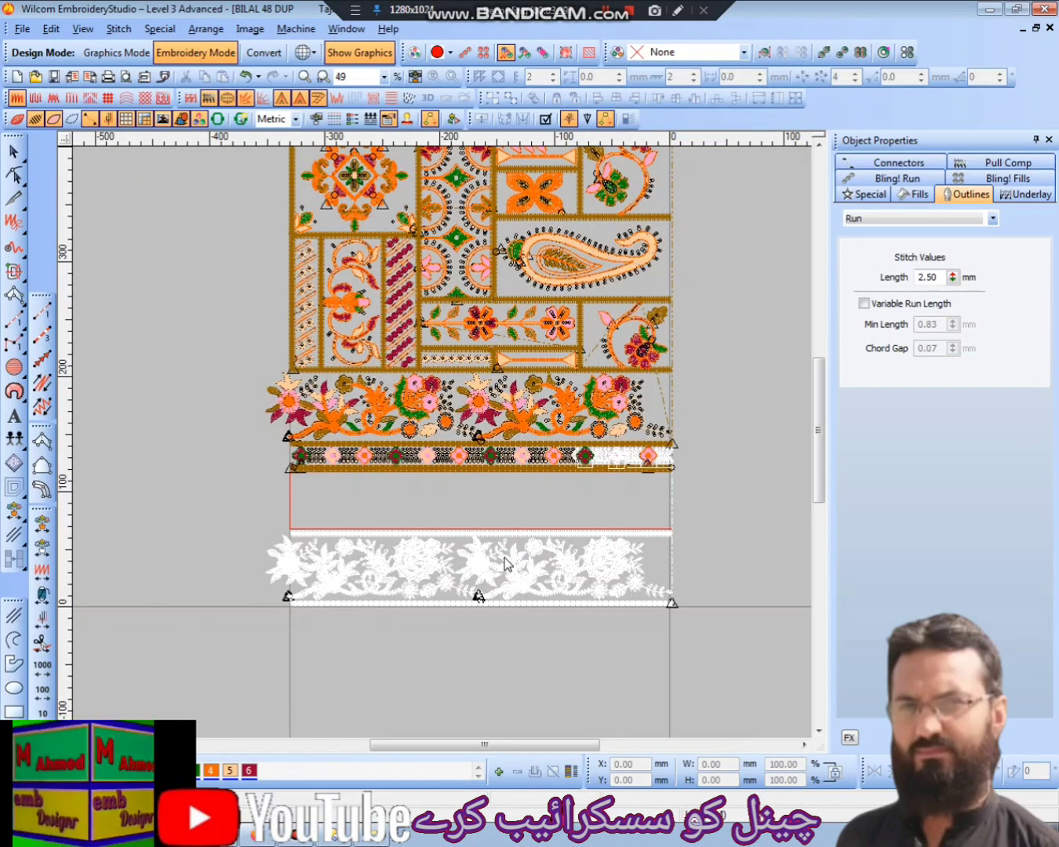
pyautogui.click(505, 564)
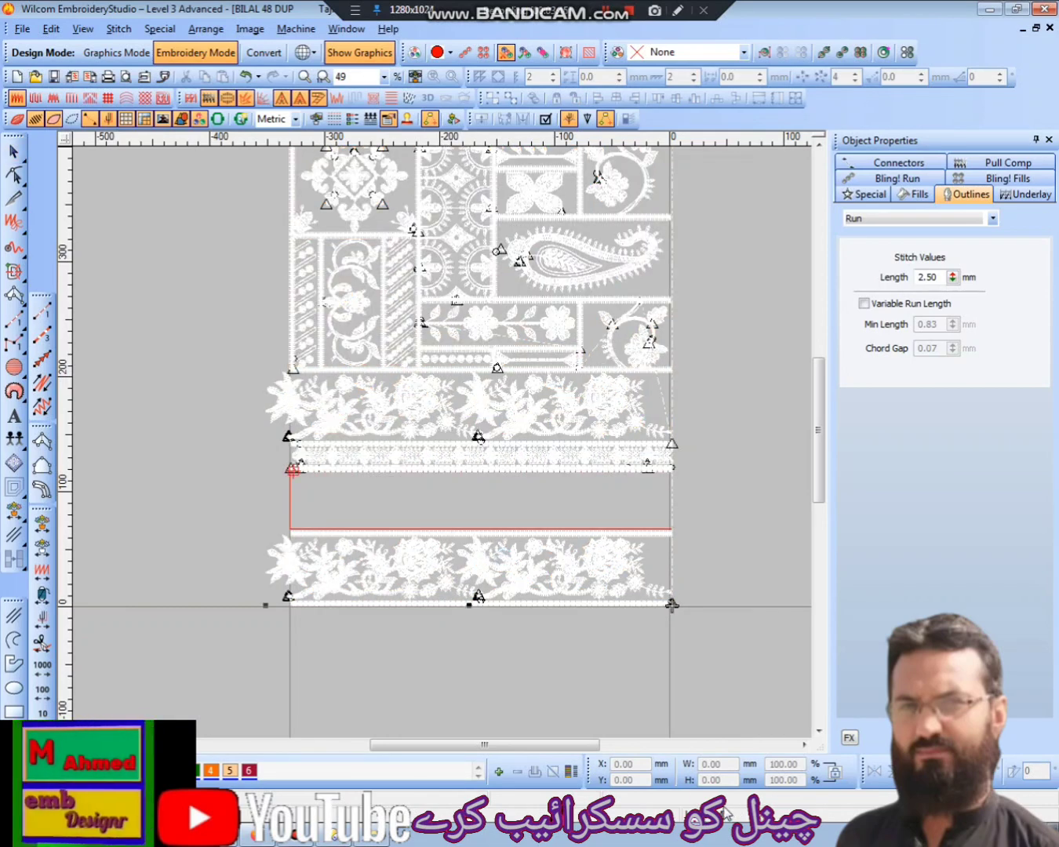
pyautogui.click(603, 563)
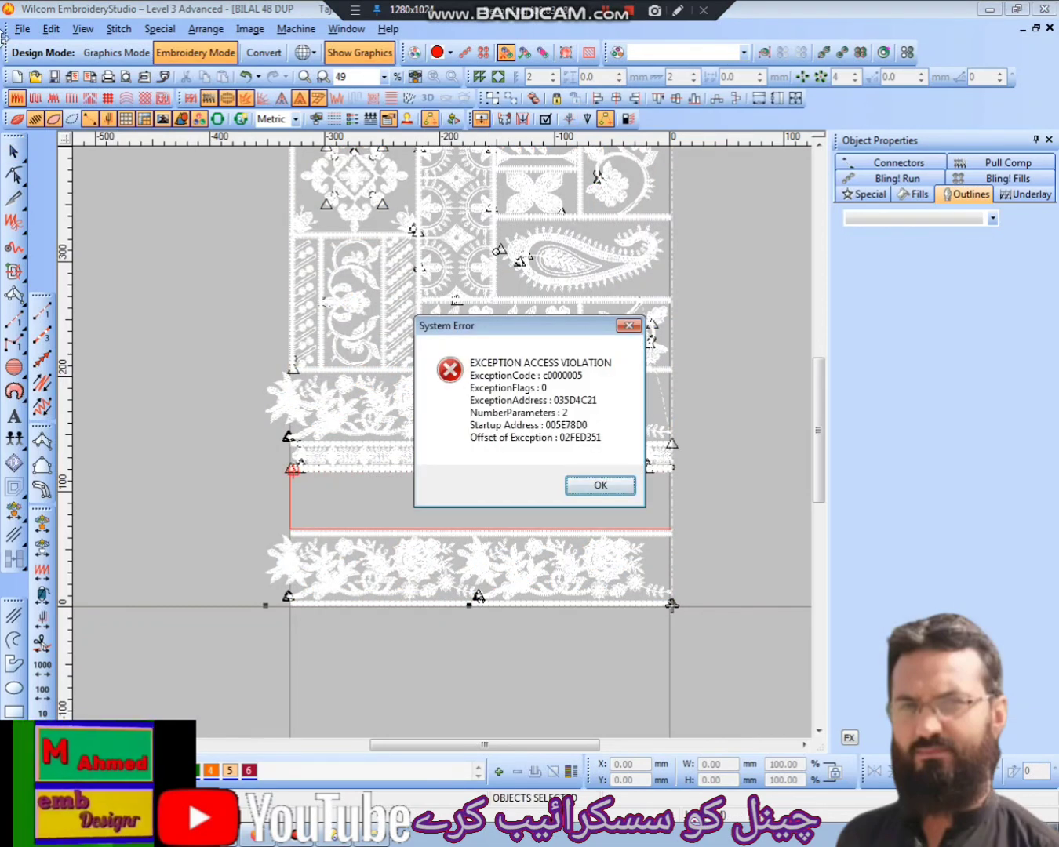
# Dismiss the system error and save the design on the Desktop as a new EMB file named BILAL 48 DUPedt.
pyautogui.press('Return')
pyautogui.click(22, 29)
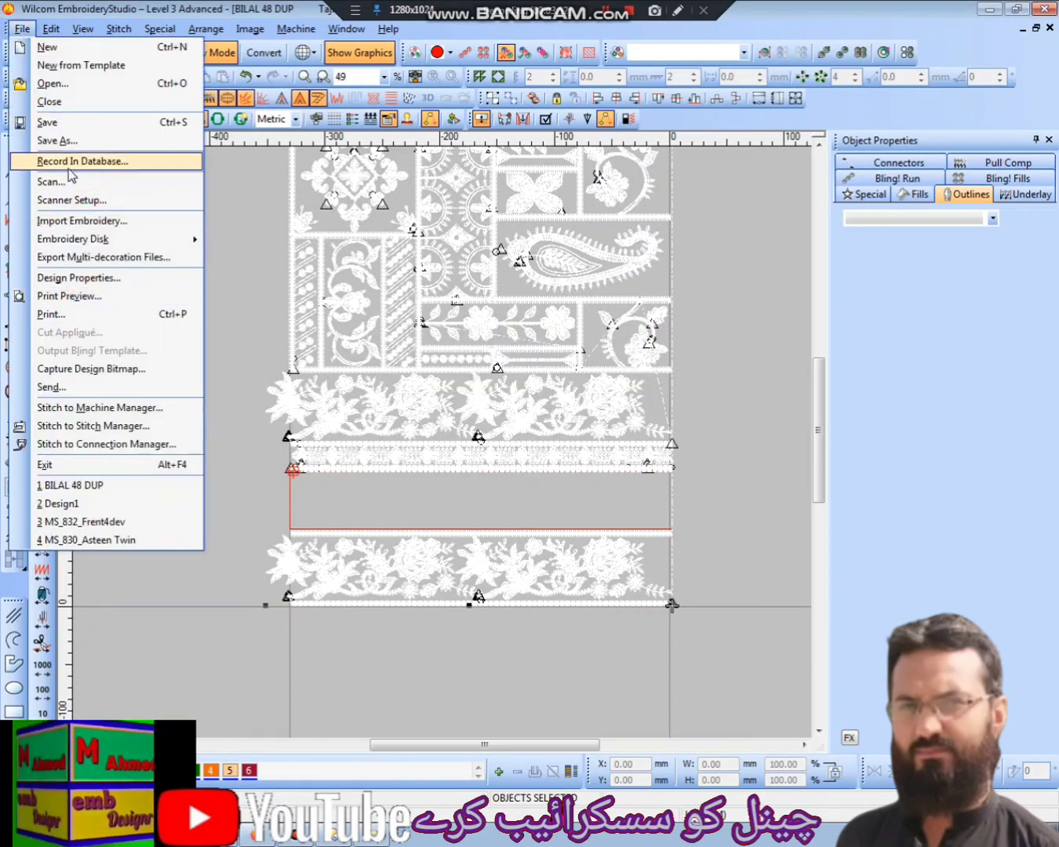
pyautogui.click(70, 142)
pyautogui.doubleClick(507, 534)
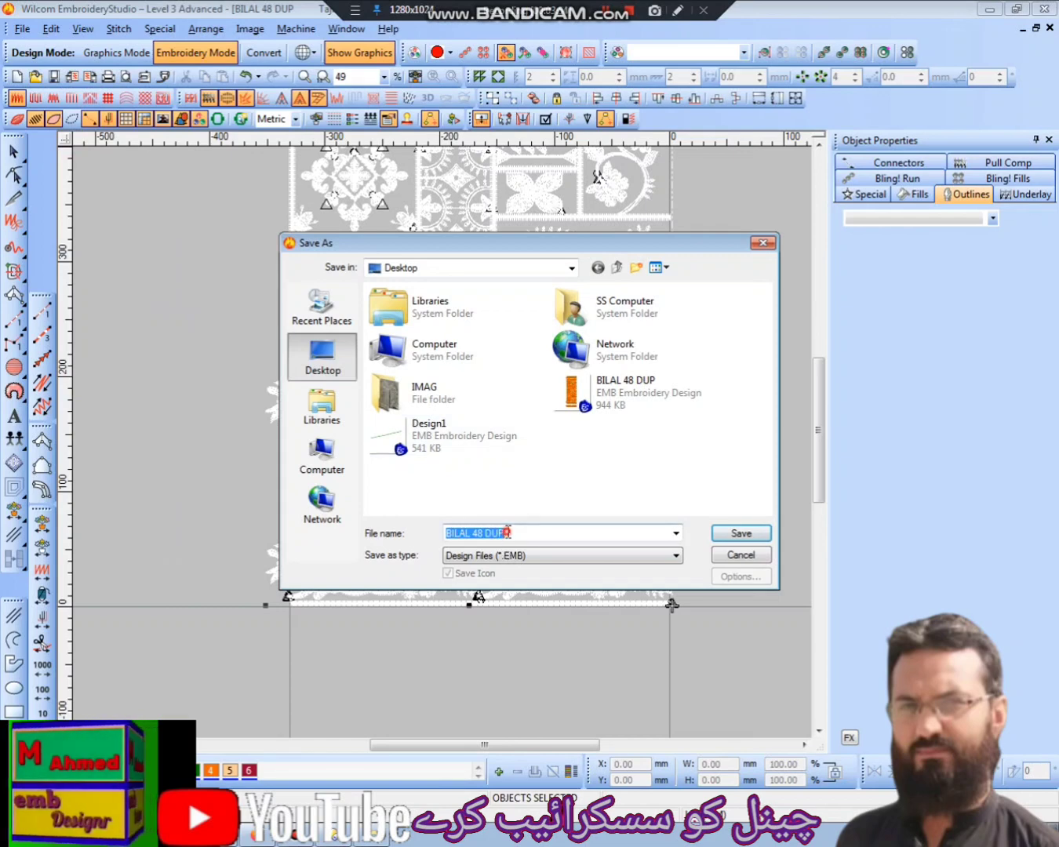
pyautogui.click(508, 533)
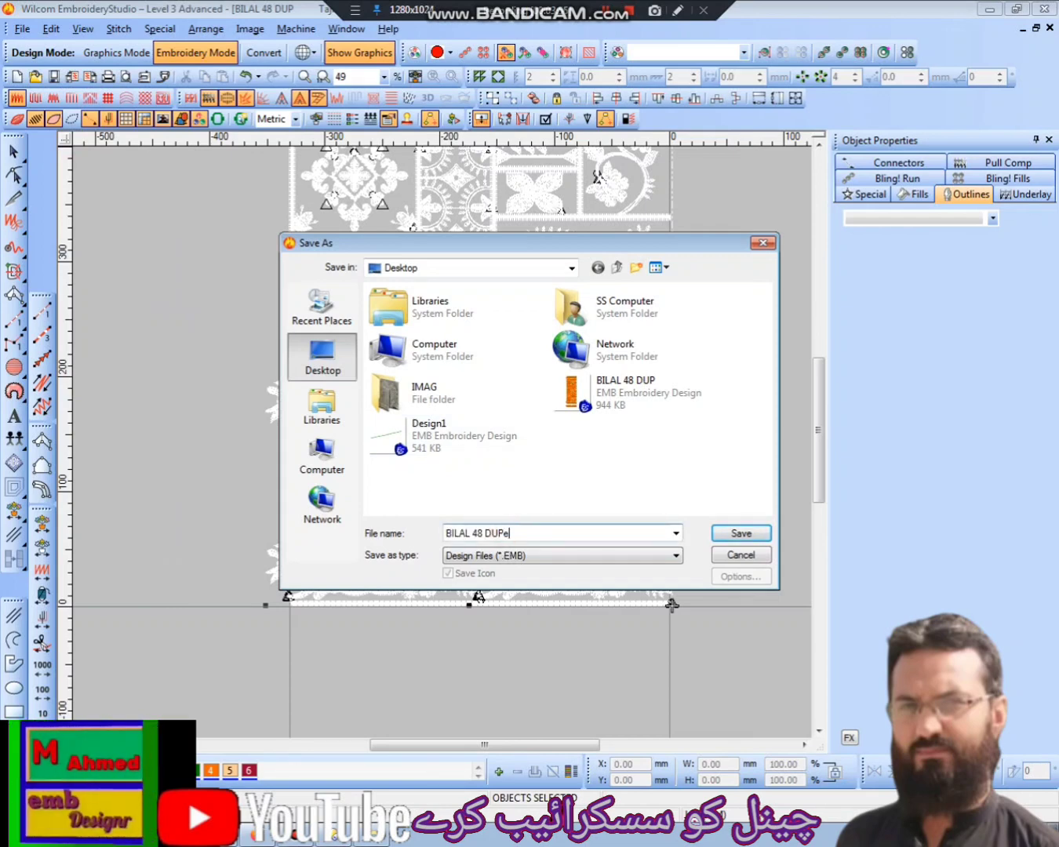
pyautogui.write('edt')
pyautogui.click(741, 536)
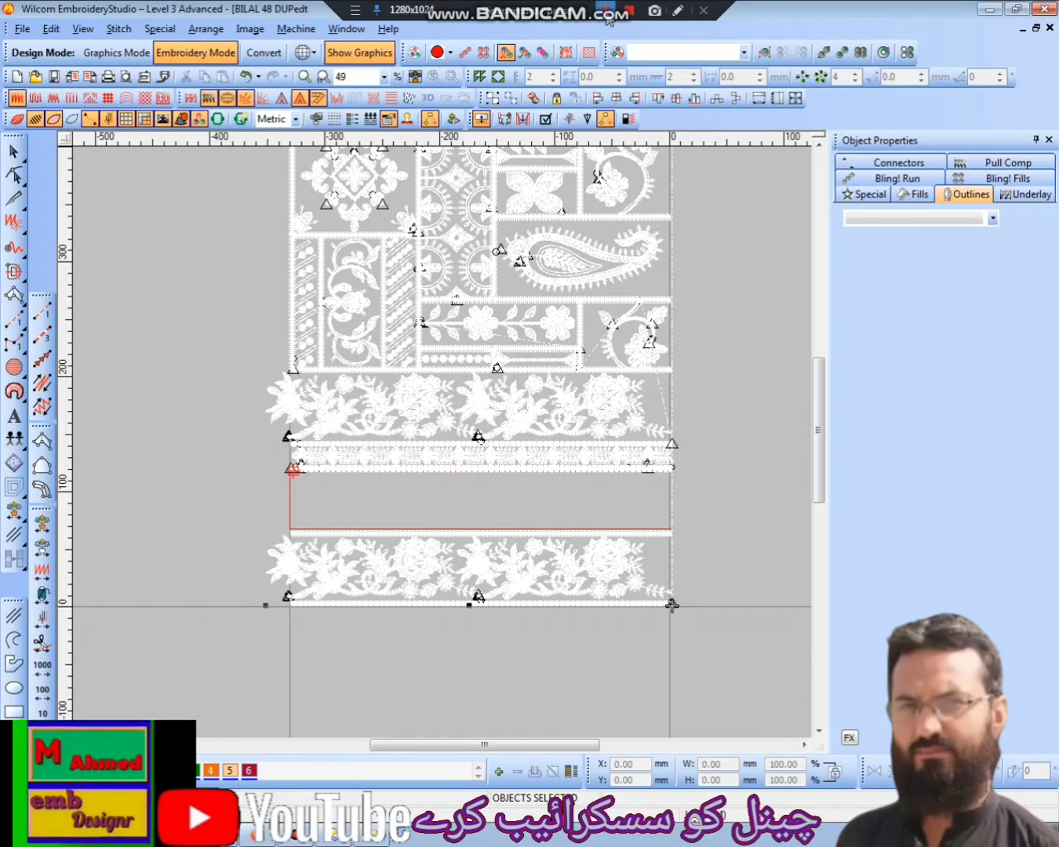
# Show the whole design and confirm EmbroideryStudio – Level 3 Advanced with All Options as the product.
pyautogui.press('0')
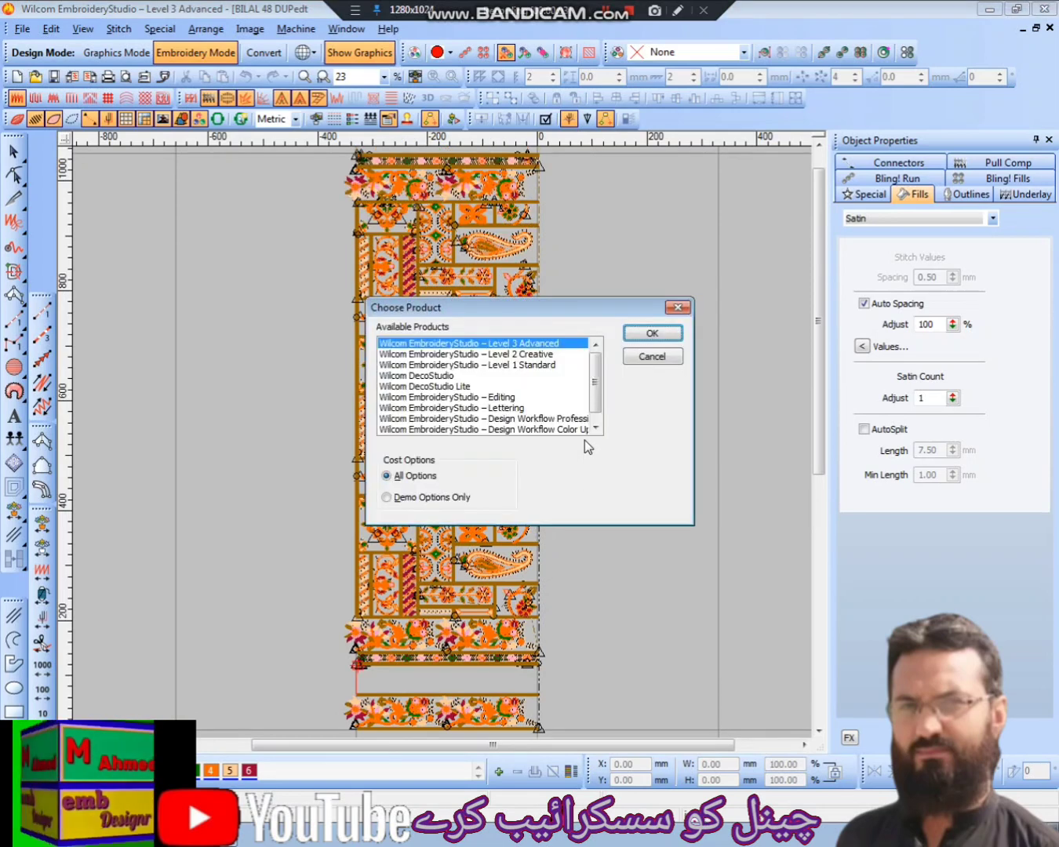
pyautogui.click(667, 334)
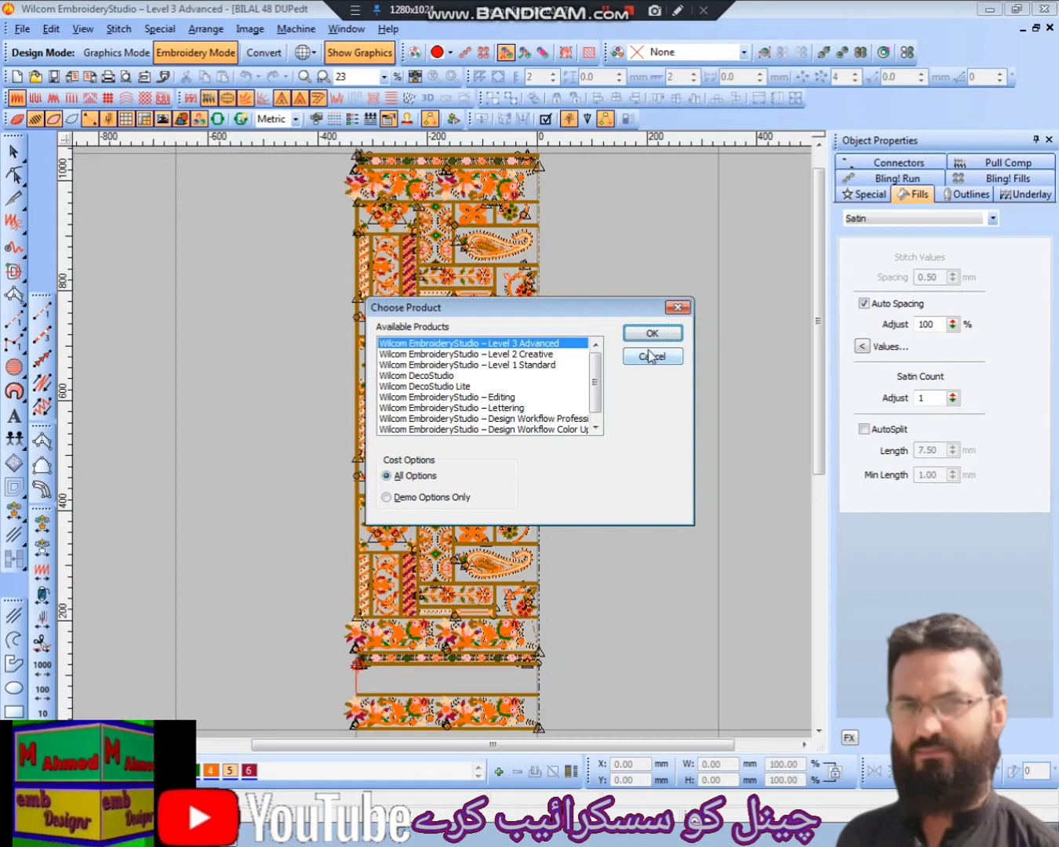
pyautogui.click(658, 339)
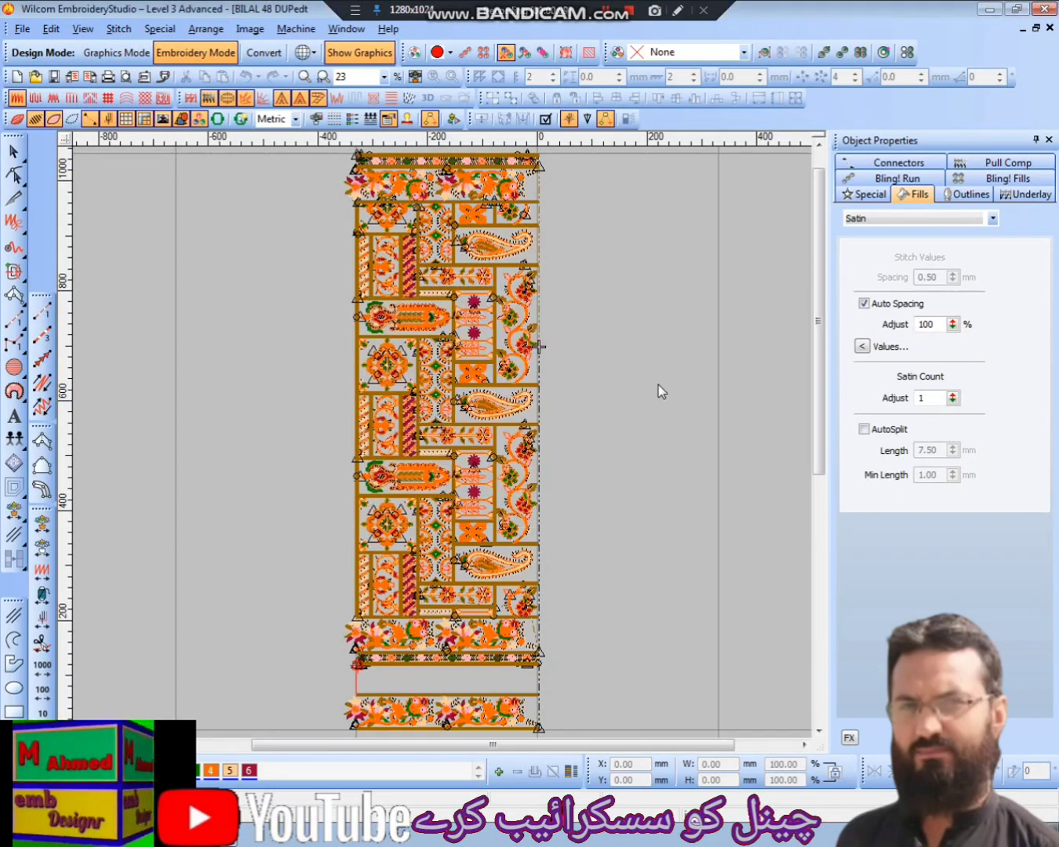
pyautogui.press('Return')
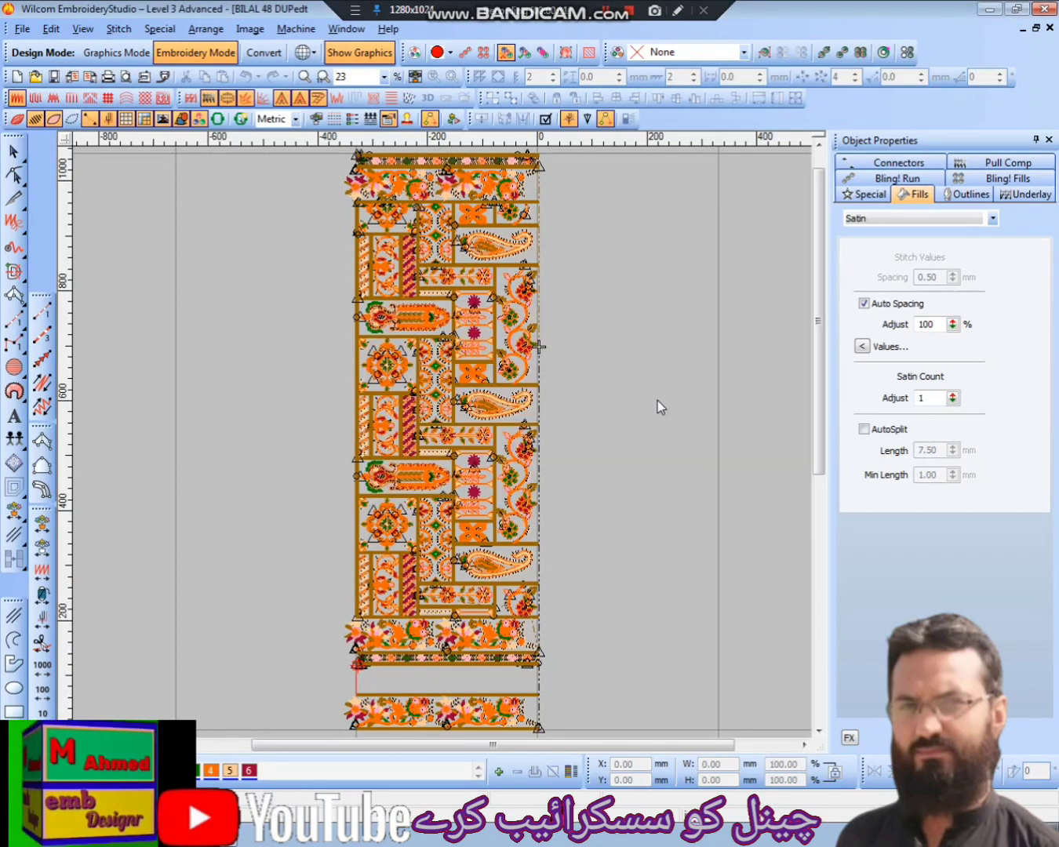
pyautogui.click(657, 401)
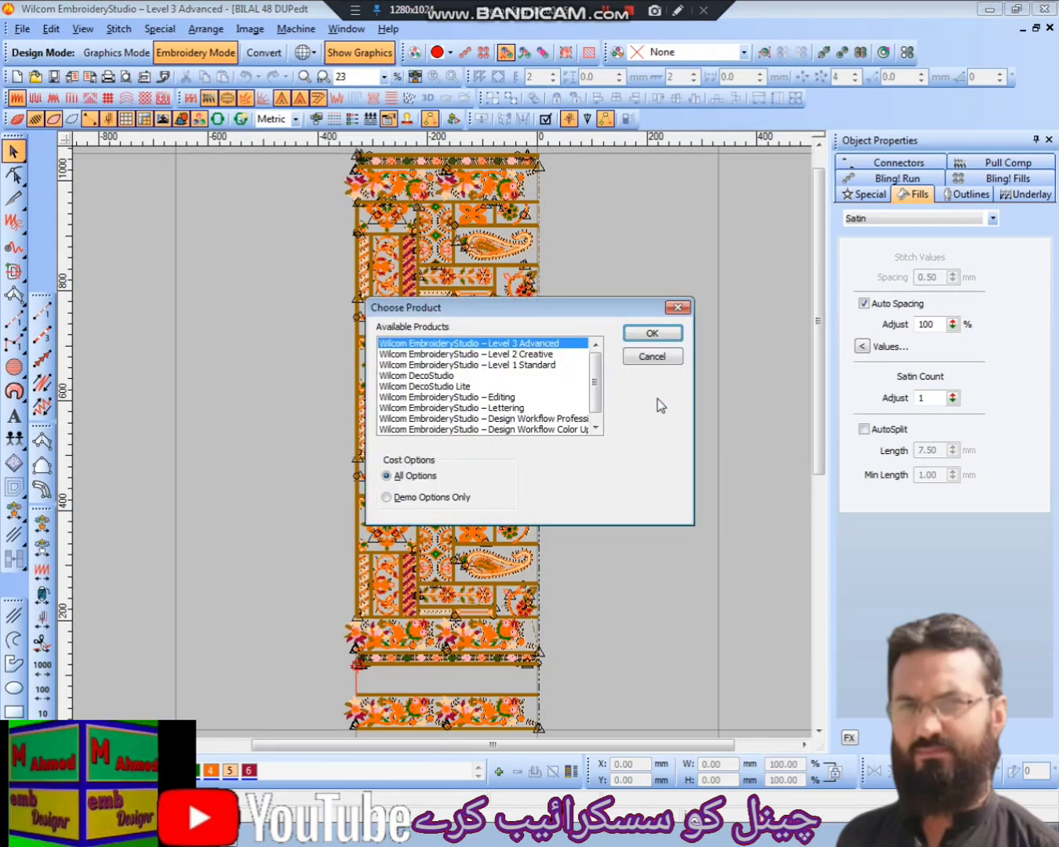
pyautogui.press('Return')
# Apply automatic start and end points at the design's lower right corner, matching both horizontally and vertically with 7.0 mm jump connectors.
pyautogui.hotkey('alt', 's')
pyautogui.press('a')
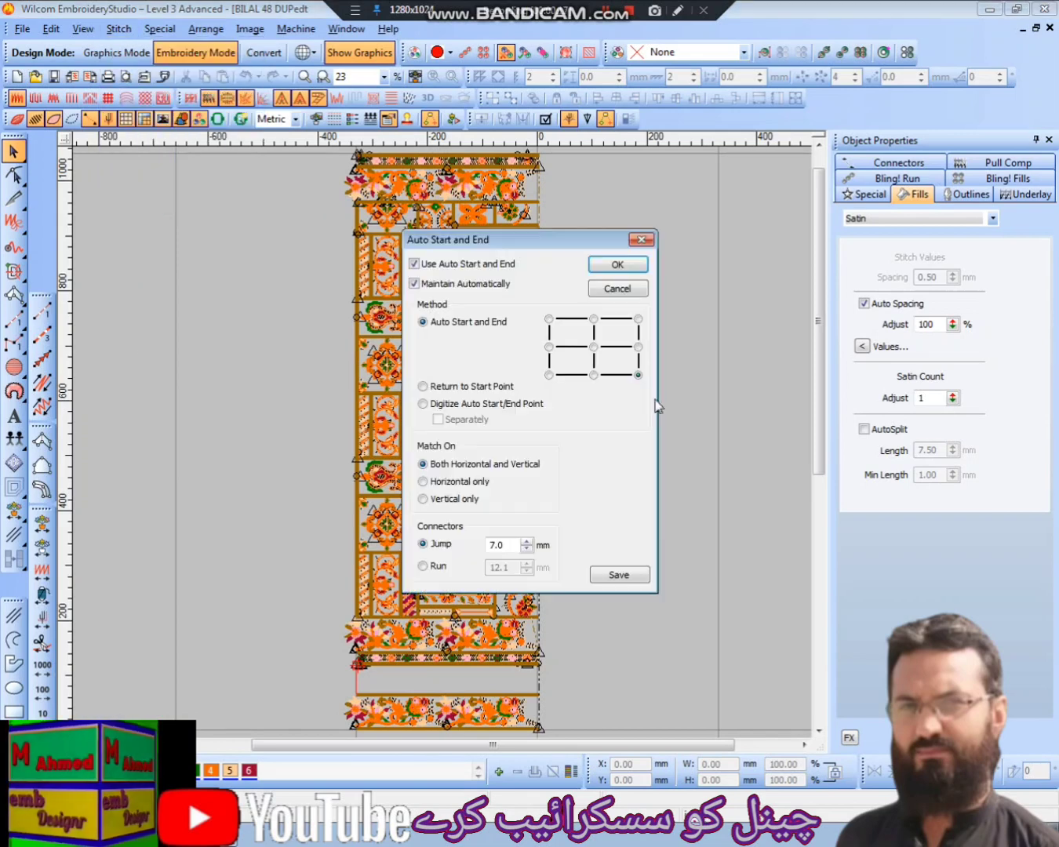
pyautogui.click(618, 265)
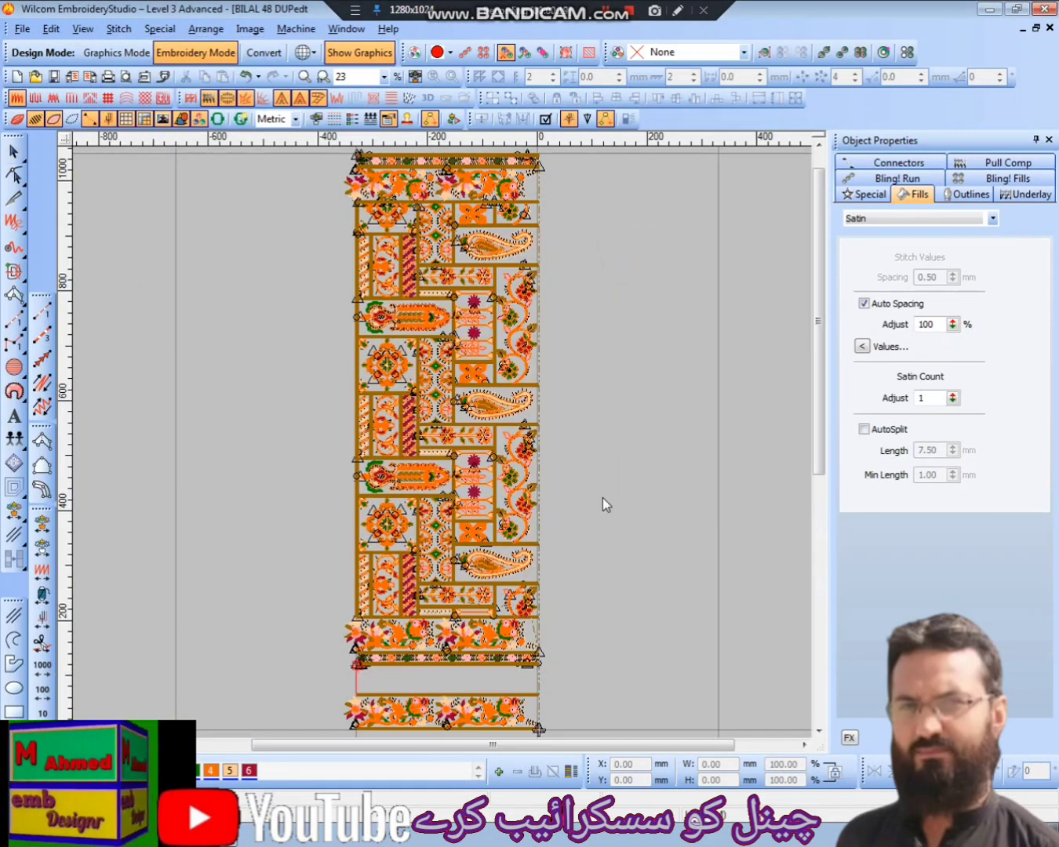
# Examine the stitch settings of the vine outline and of the orange four-petal flower's outline and fill.
pyautogui.scroll(-3, 565, 517)
pyautogui.scroll(1, 553, 445)
pyautogui.click(597, 436)
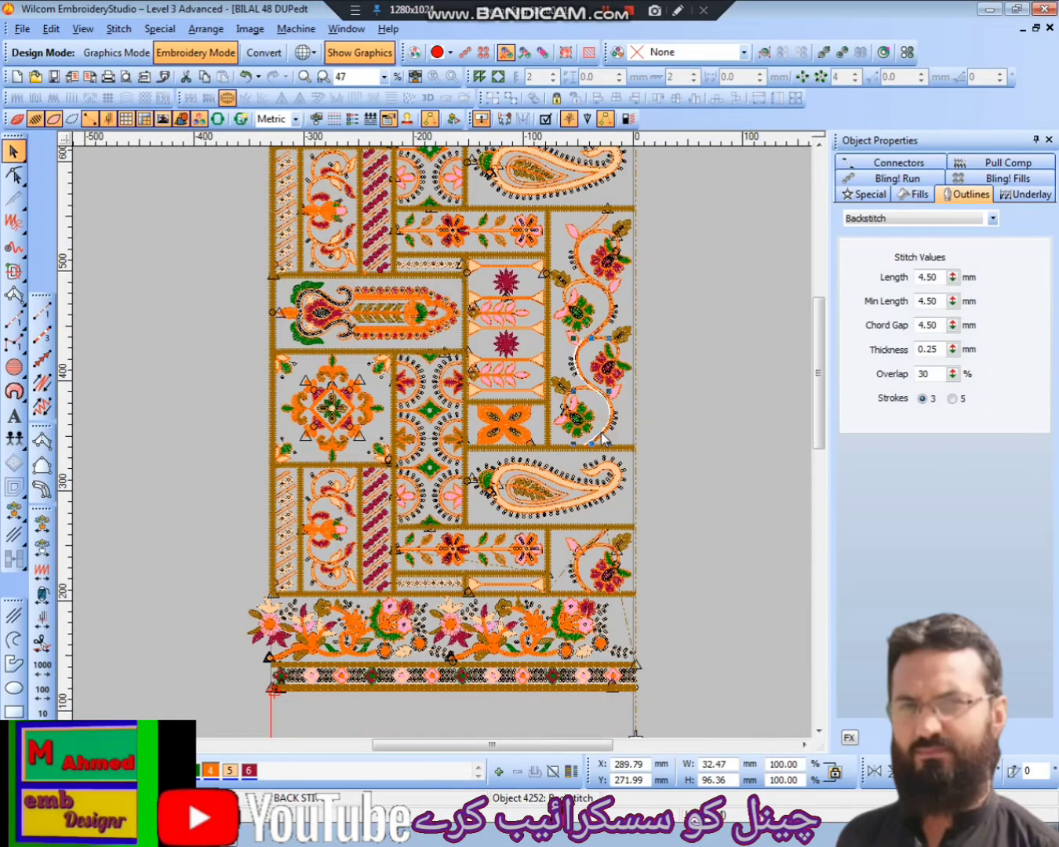
pyautogui.click(640, 475)
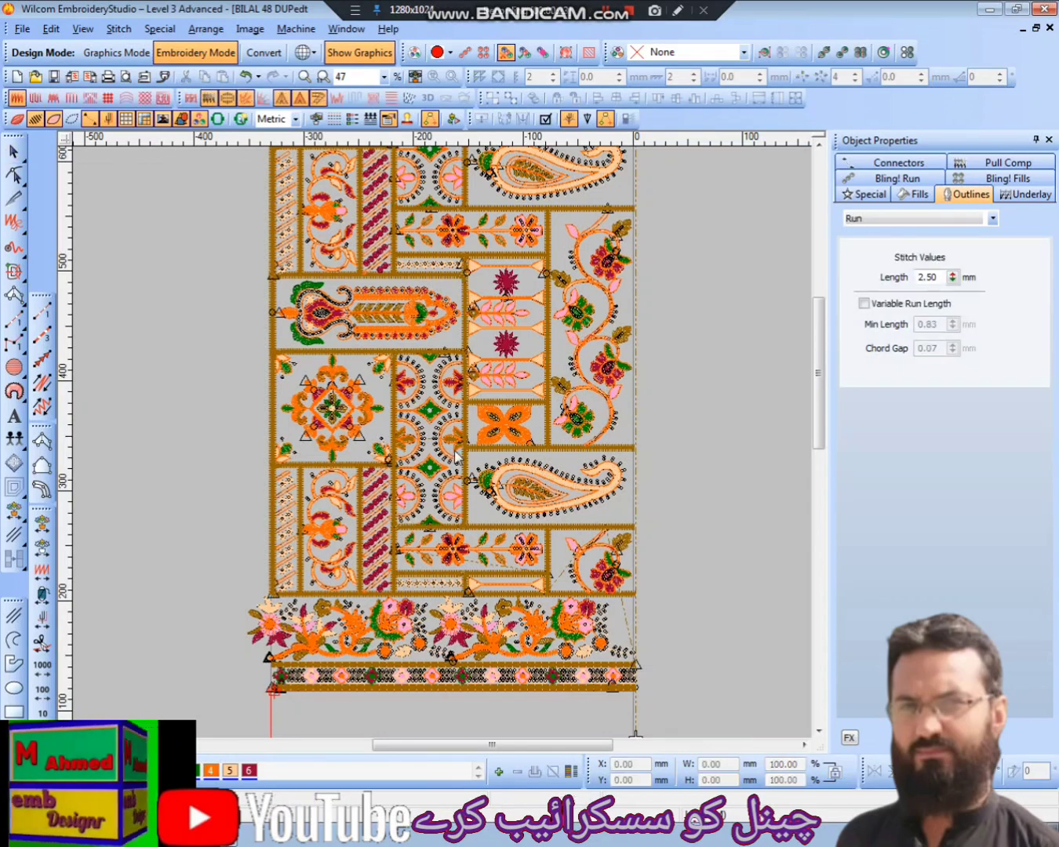
pyautogui.click(491, 418)
pyautogui.scroll(2, 536, 463)
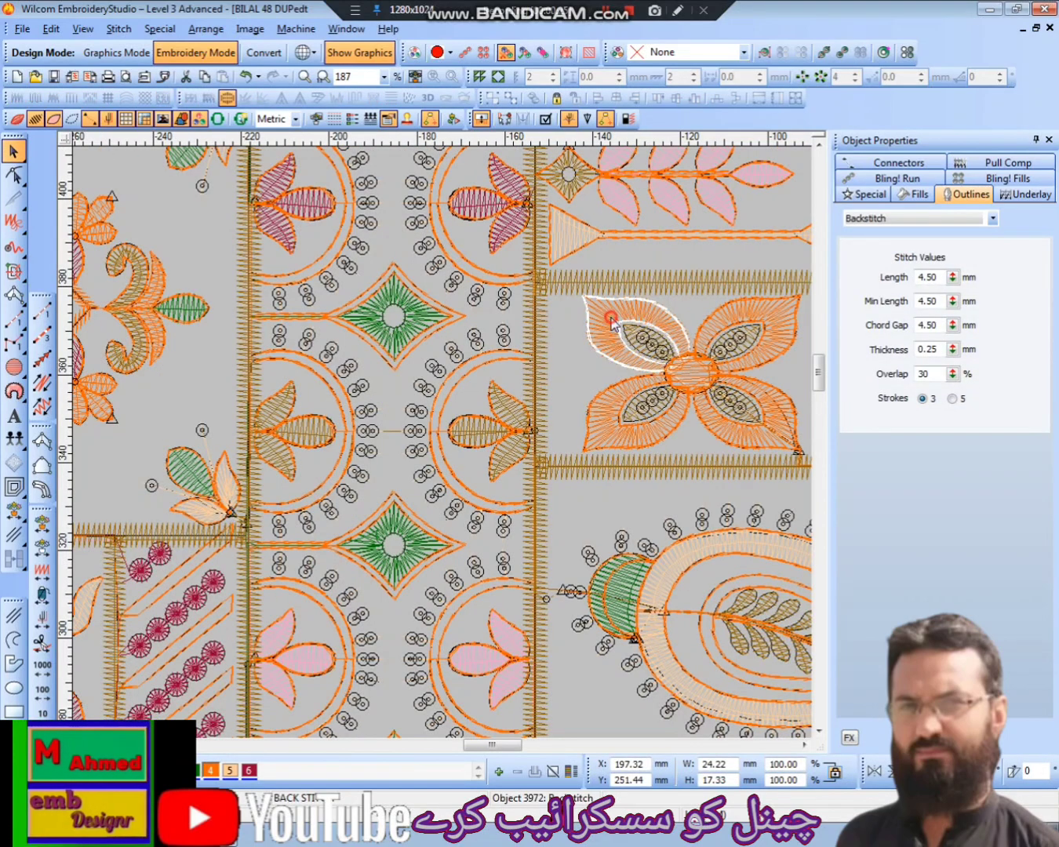
pyautogui.click(614, 321)
pyautogui.scroll(-1, 500, 516)
pyautogui.scroll(-1, 500, 515)
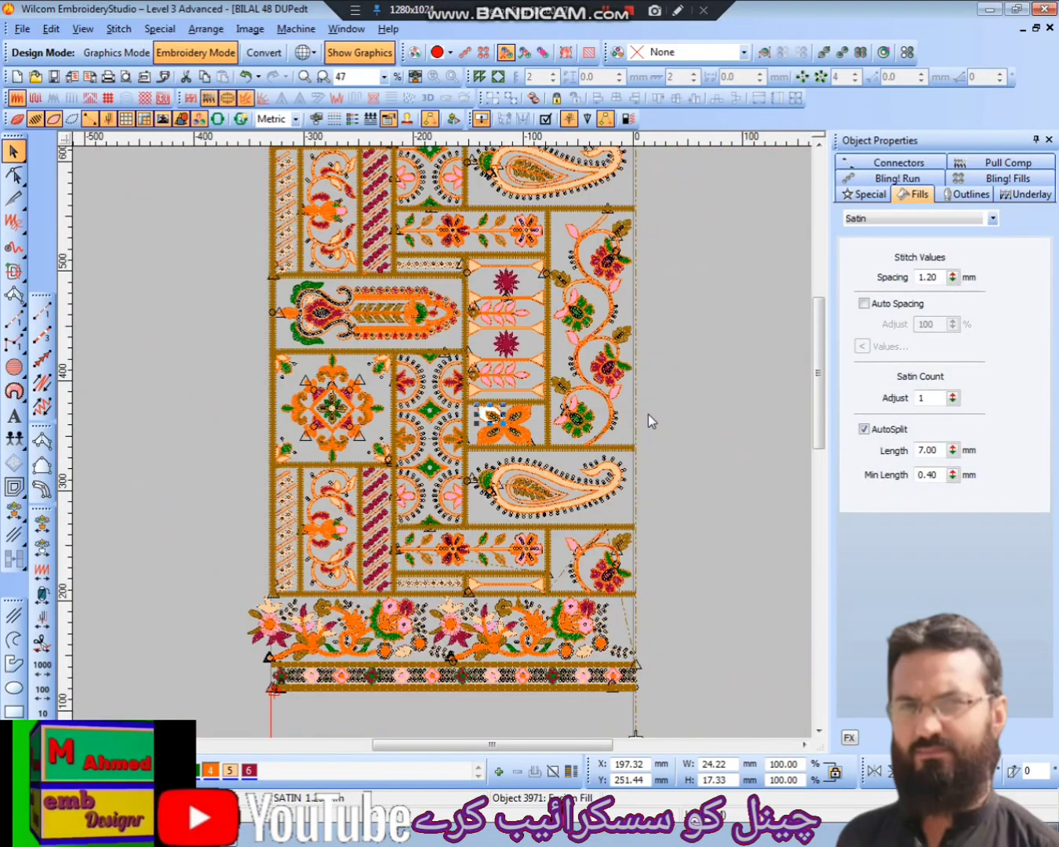
pyautogui.click(675, 497)
pyautogui.hotkey('alt', 'e')
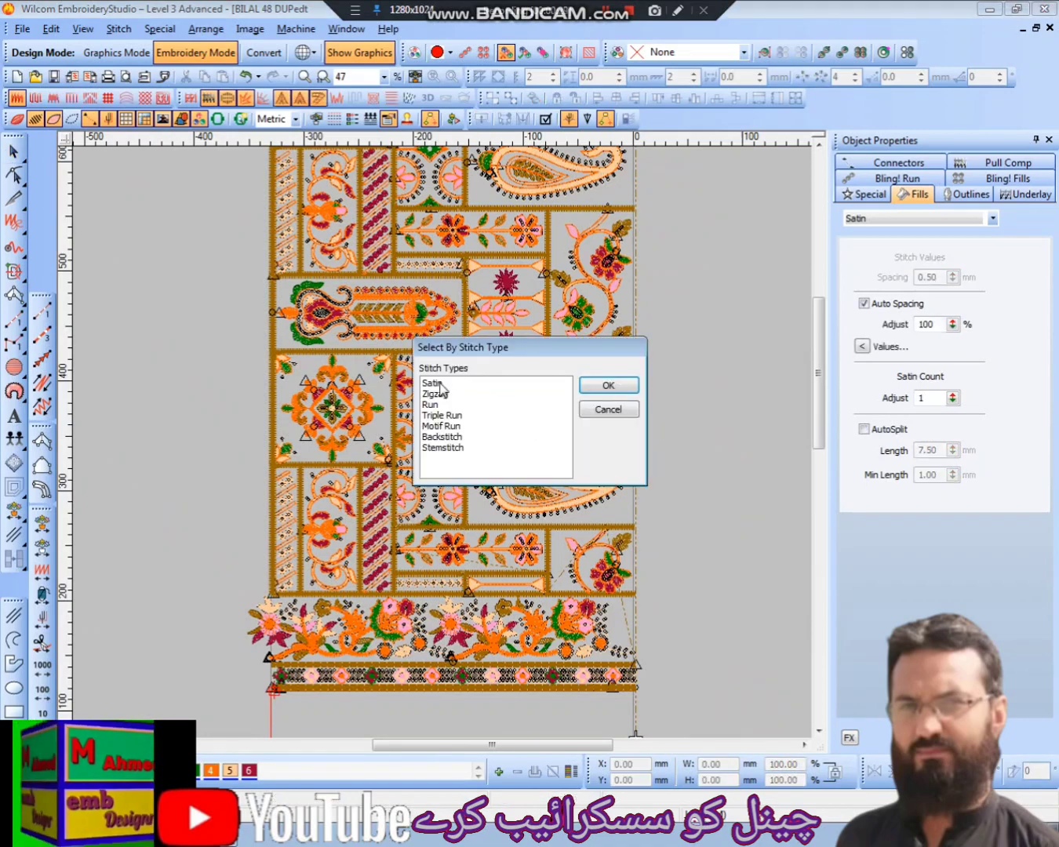
pyautogui.click(432, 383)
pyautogui.click(609, 385)
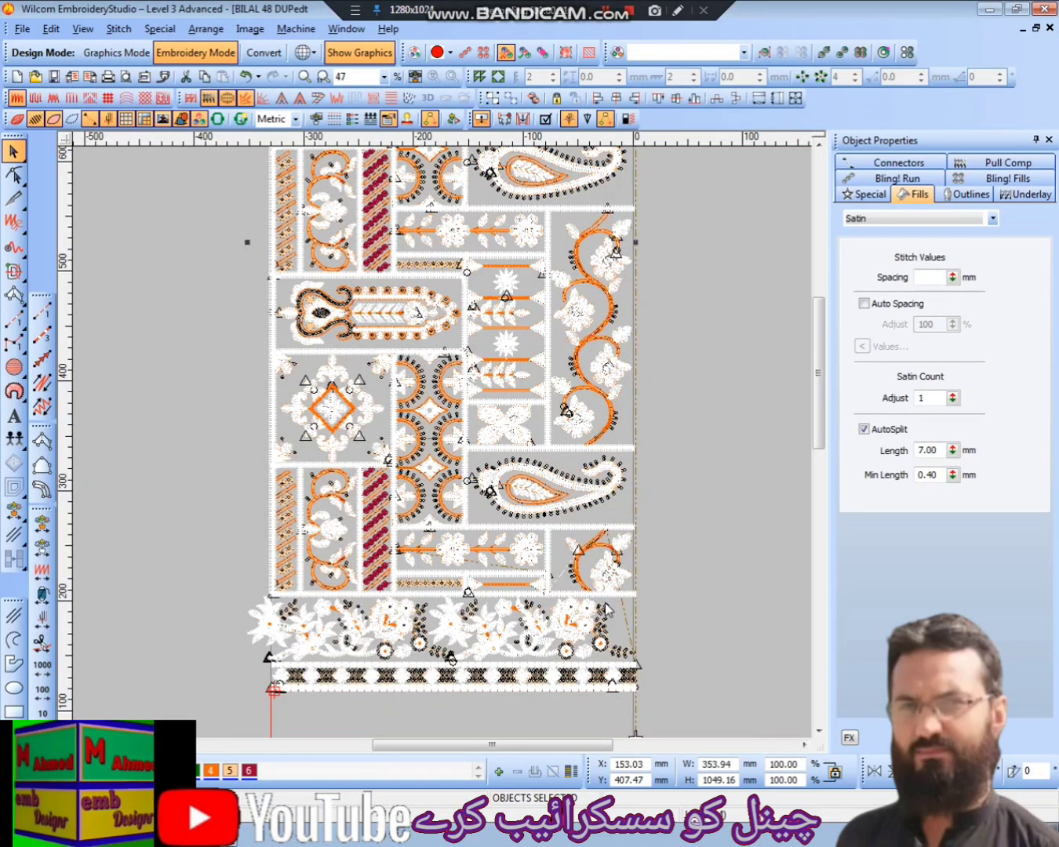
pyautogui.scroll(-3, 648, 593)
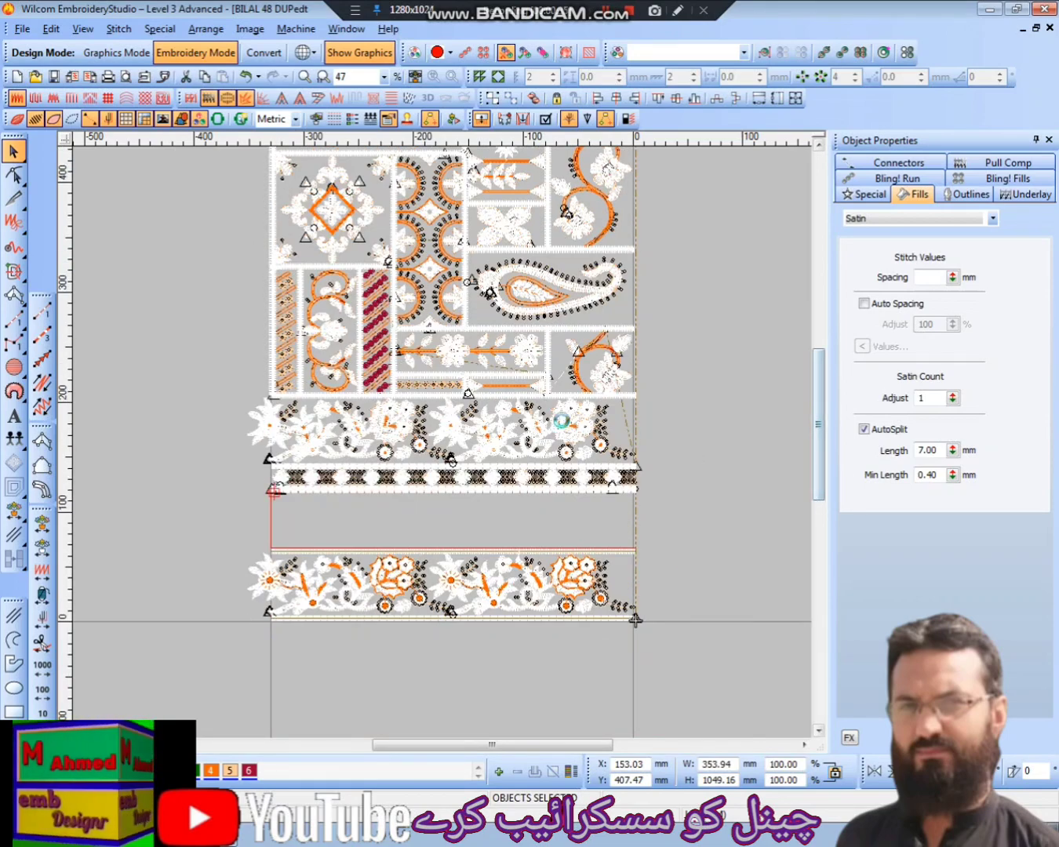
pyautogui.press('Escape')
# Check the satin spacing of the border line above the lower flower band and inspect the small-flower border below it.
pyautogui.press('z')
pyautogui.press('z')
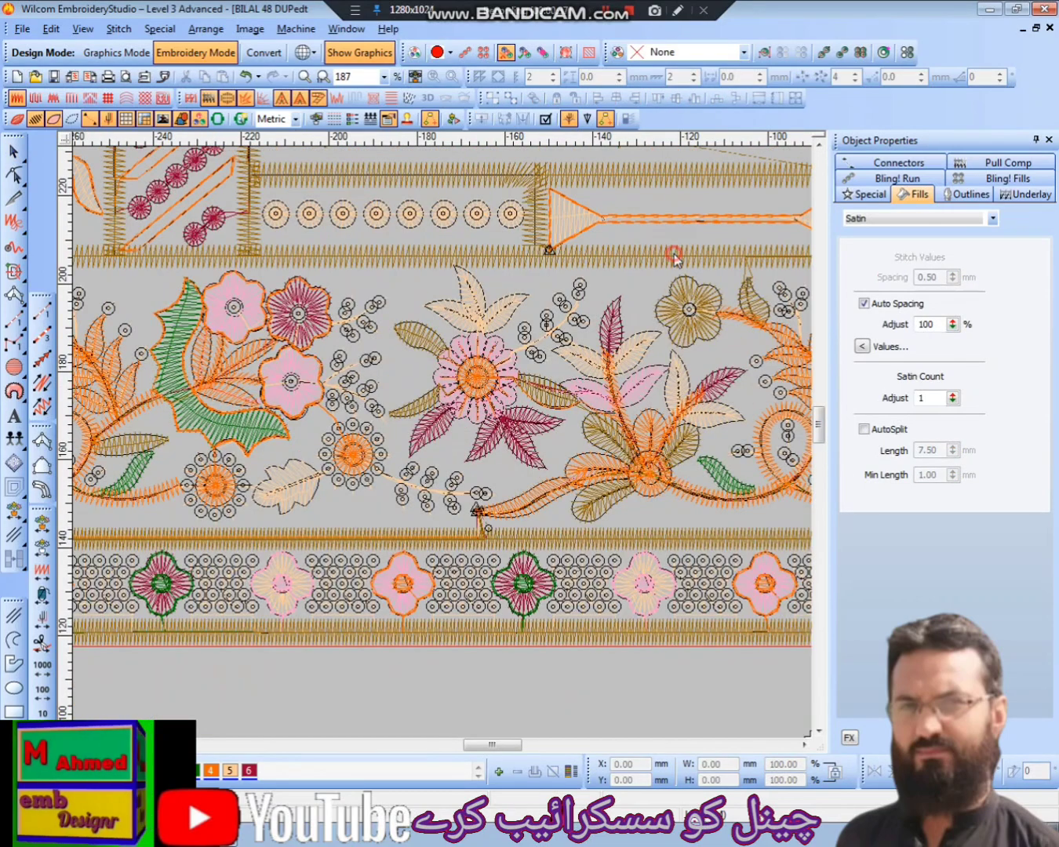
pyautogui.click(673, 254)
pyautogui.hotkey('shift', 'z')
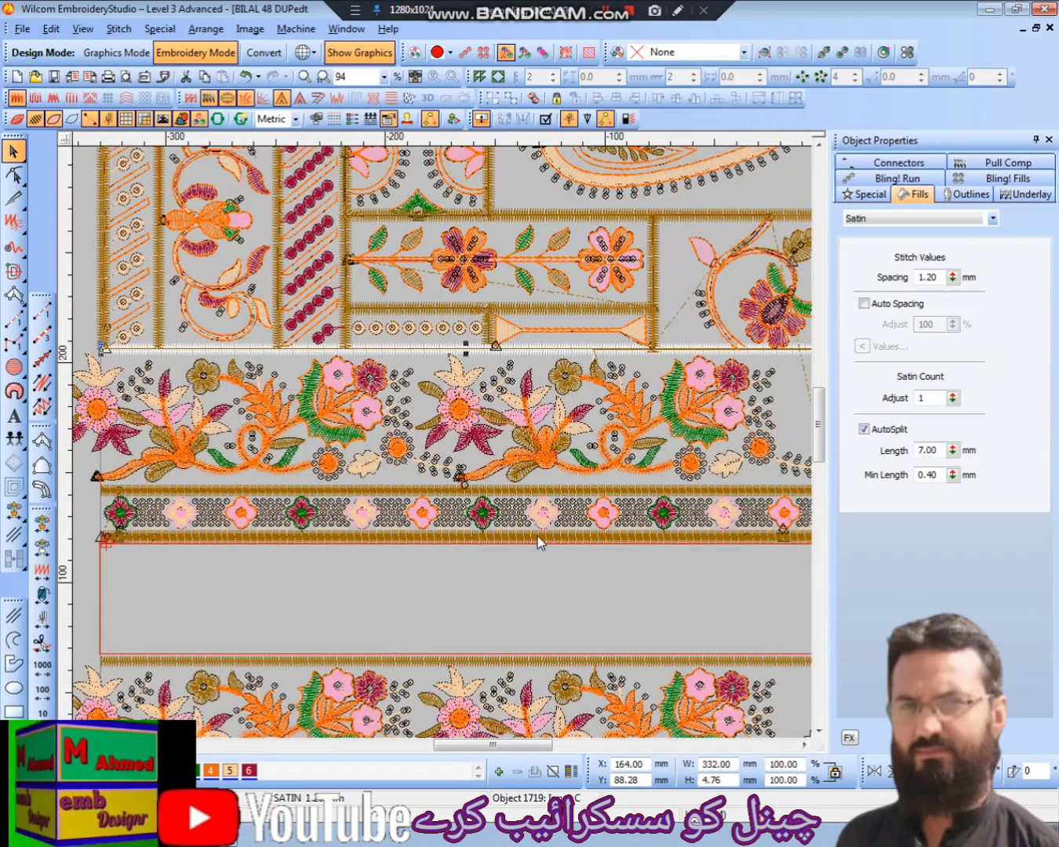
pyautogui.click(540, 542)
pyautogui.click(536, 537)
pyautogui.press('z')
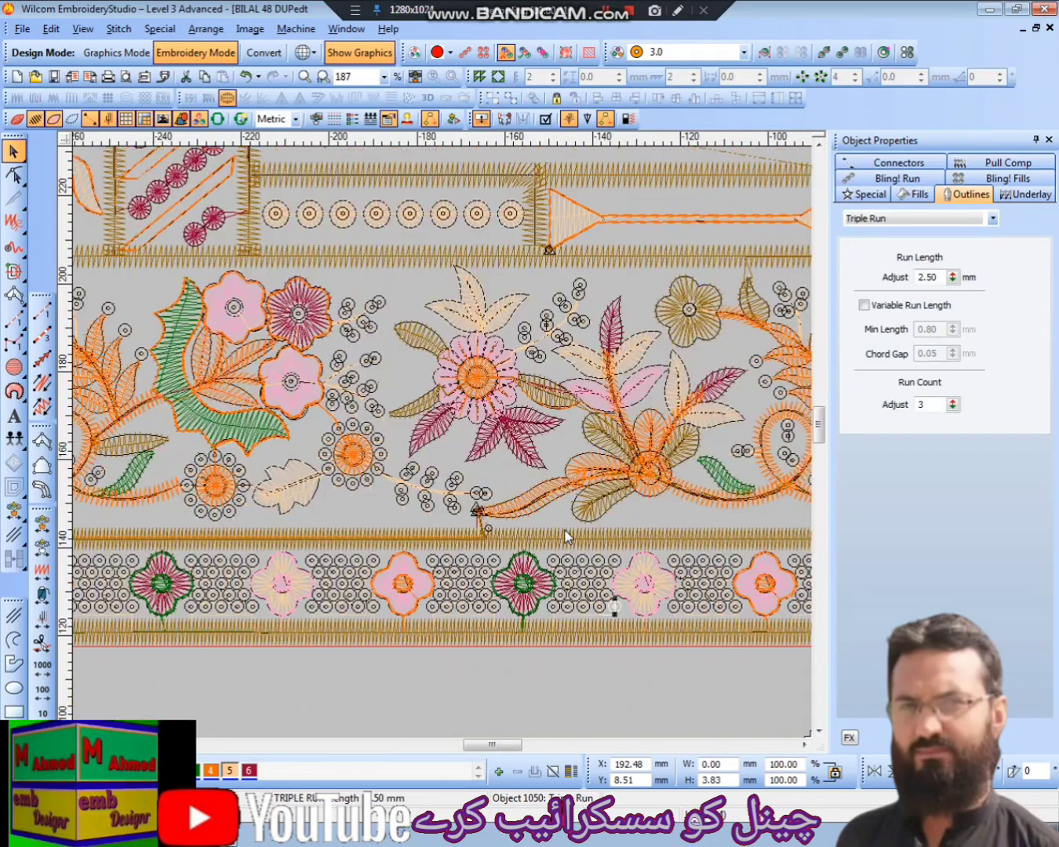
pyautogui.scroll(-3, 566, 537)
# Select the satin line below the lower small-flower border together with both satin lines around the bottom flower band.
pyautogui.click(629, 524)
pyautogui.click(629, 521)
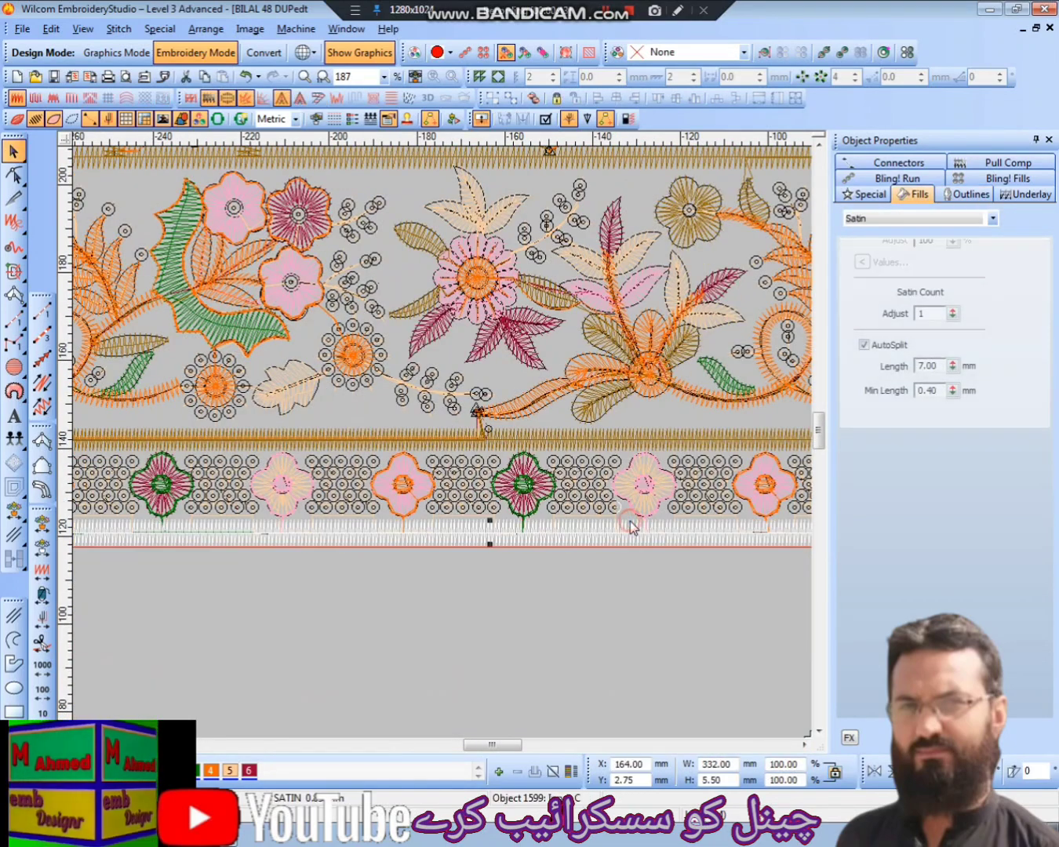
pyautogui.hotkey('shift', 'z')
pyautogui.scroll(-8, 548, 619)
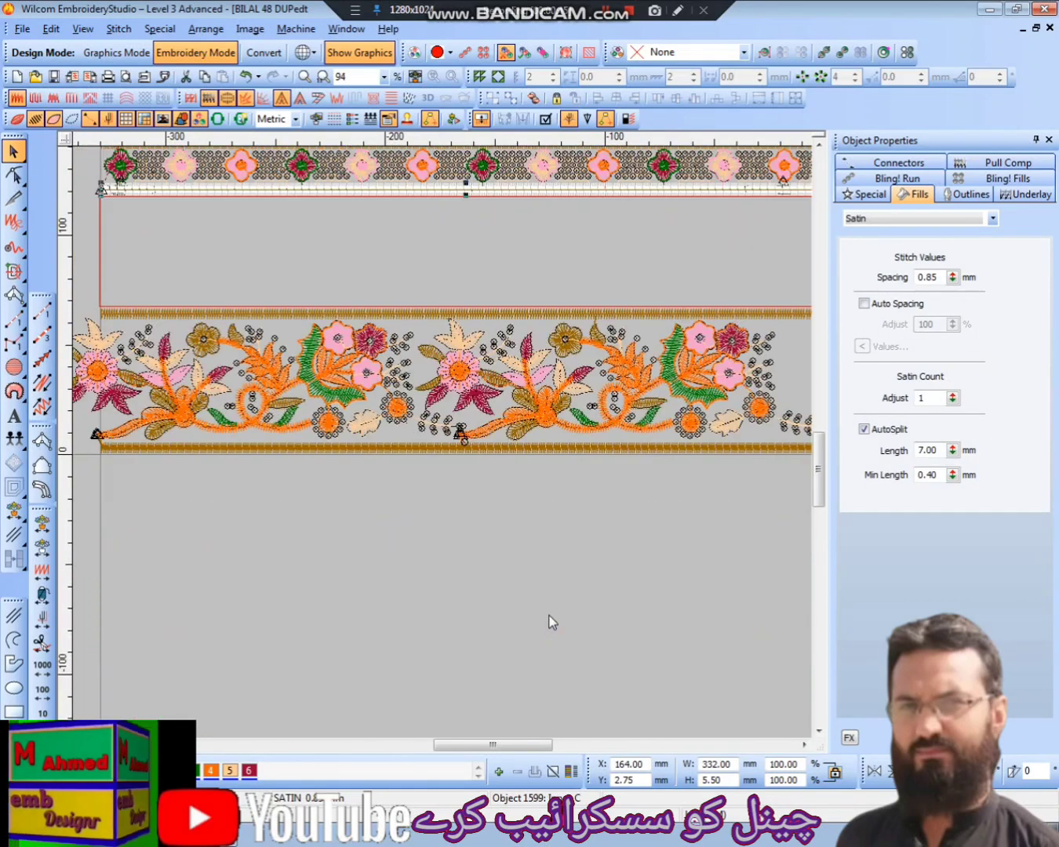
pyautogui.keyDown('ctrl'); pyautogui.click(536, 448); pyautogui.keyUp('ctrl')
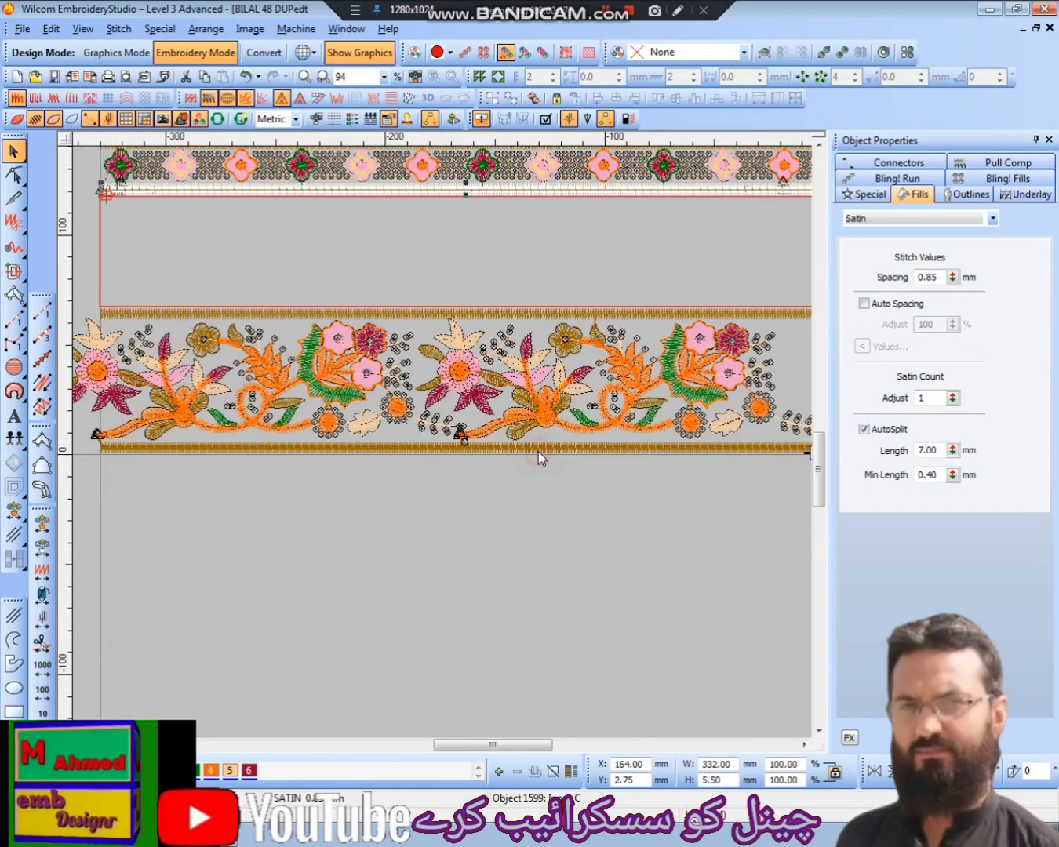
pyautogui.click(538, 453)
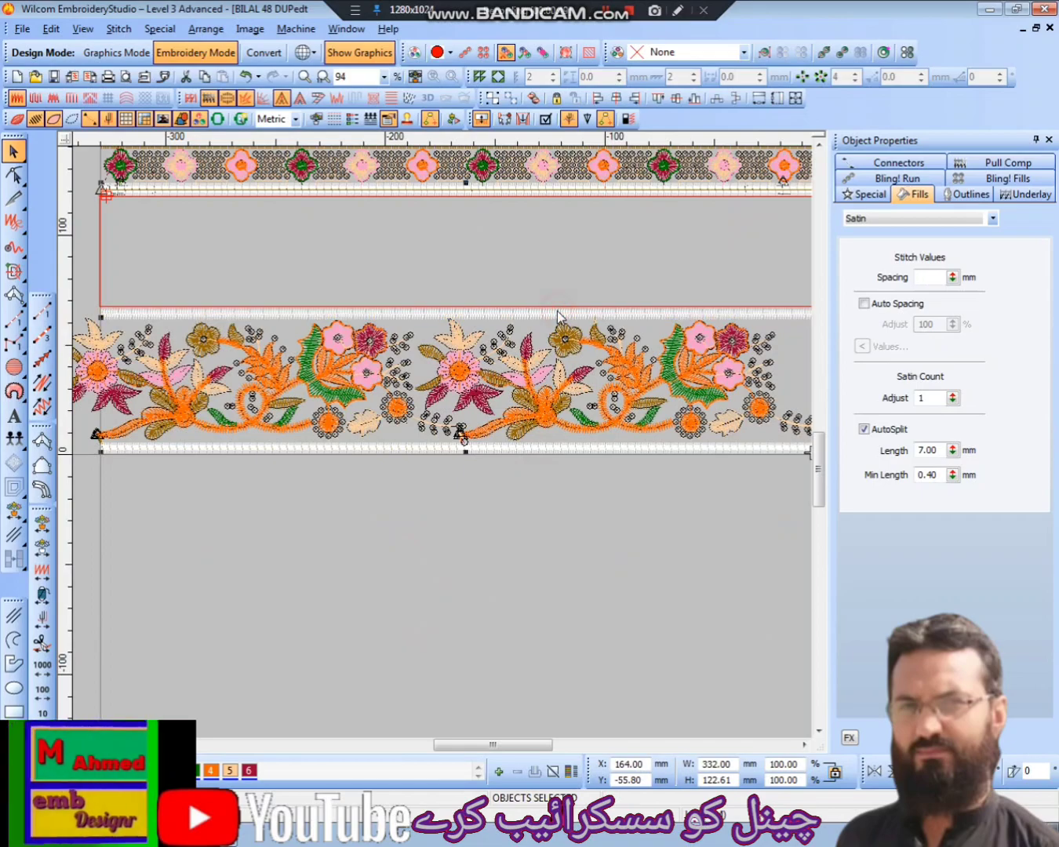
# Add the two satin lines above and below the top small-flower border to the selection.
pyautogui.hotkey('shift', 'z')
pyautogui.scroll(5, 555, 489)
pyautogui.scroll(8, 559, 533)
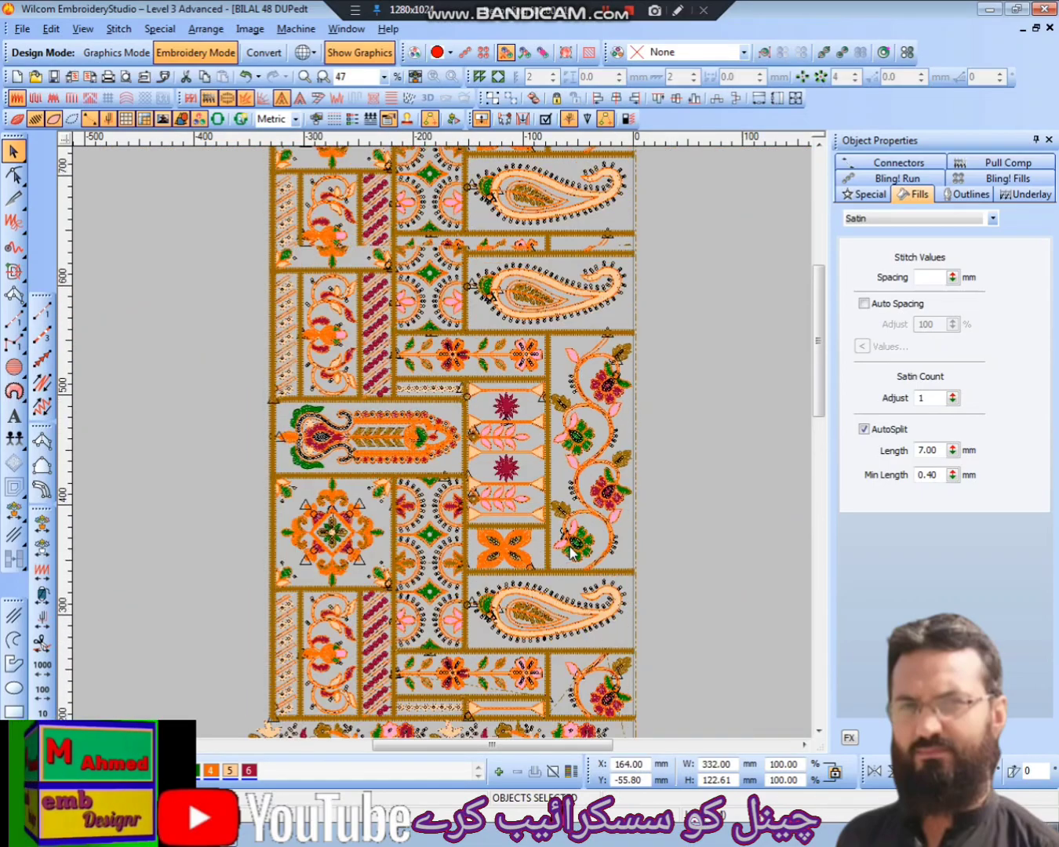
pyautogui.press('z')
pyautogui.press('z')
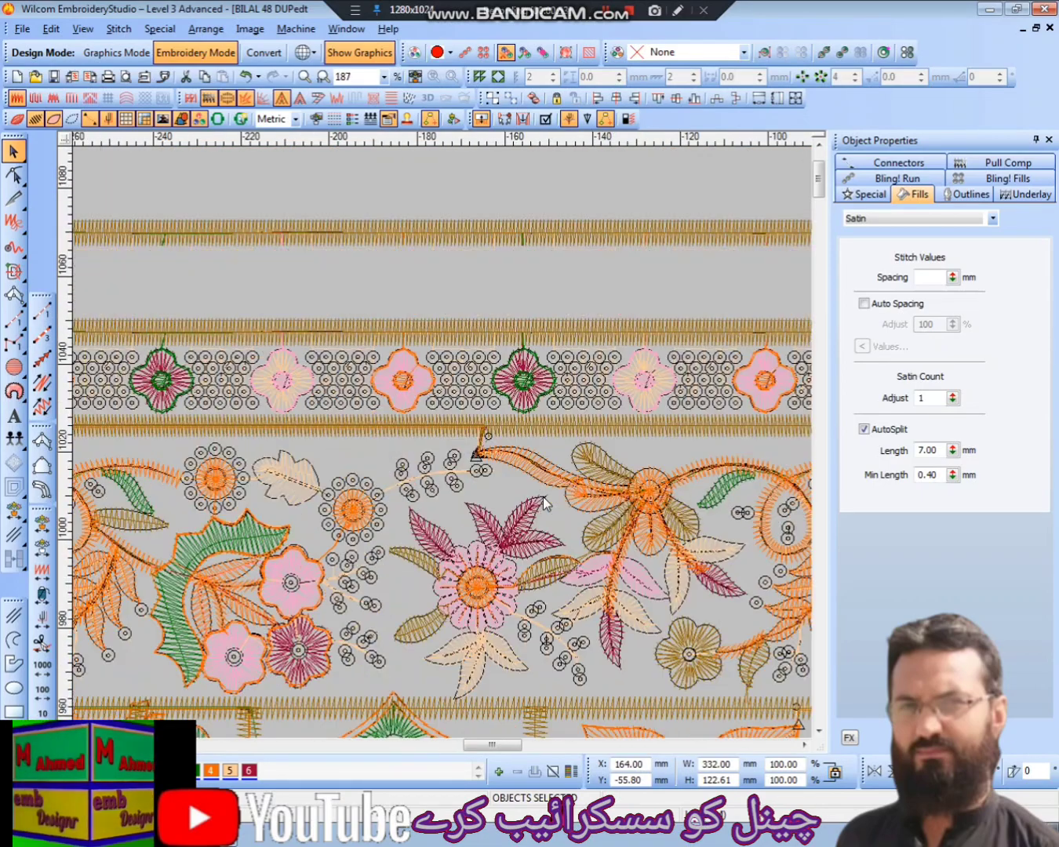
pyautogui.click(527, 323)
pyautogui.click(461, 440)
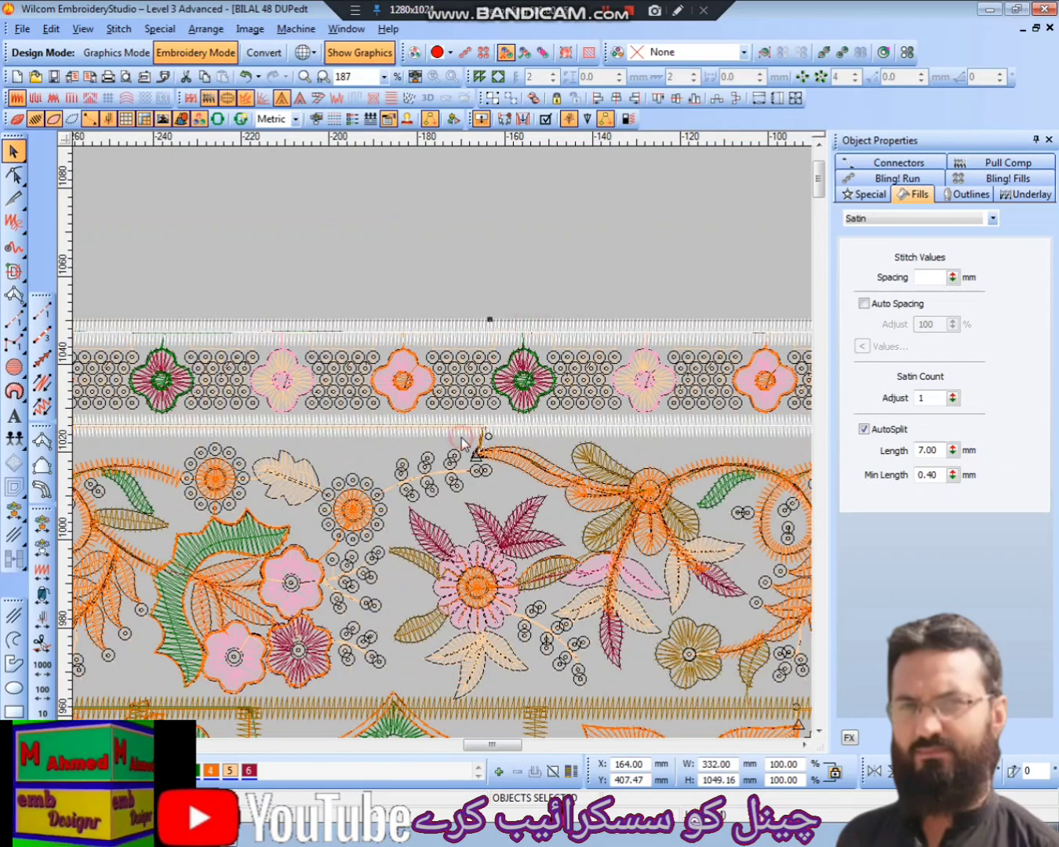
# Set the satin spacing of the selected border lines to 1 mm and lock them against further selection.
pyautogui.click(920, 279)
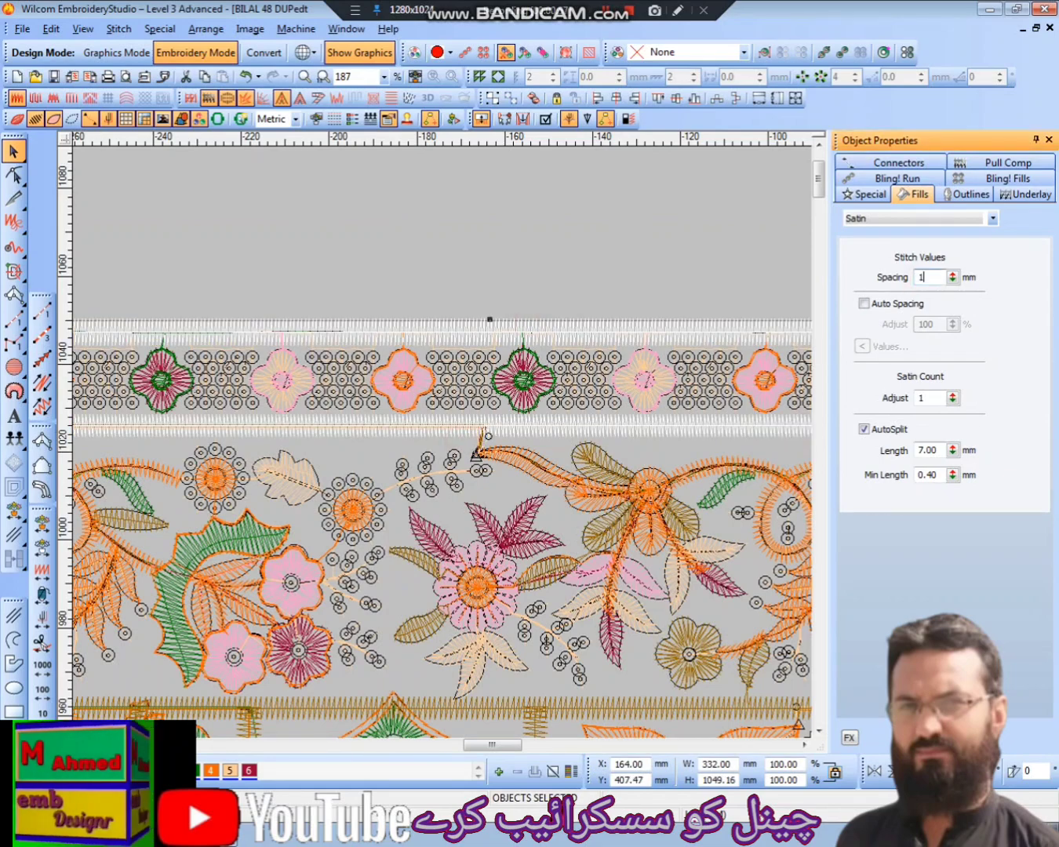
pyautogui.write('1')
pyautogui.press('Return')
pyautogui.click(620, 439)
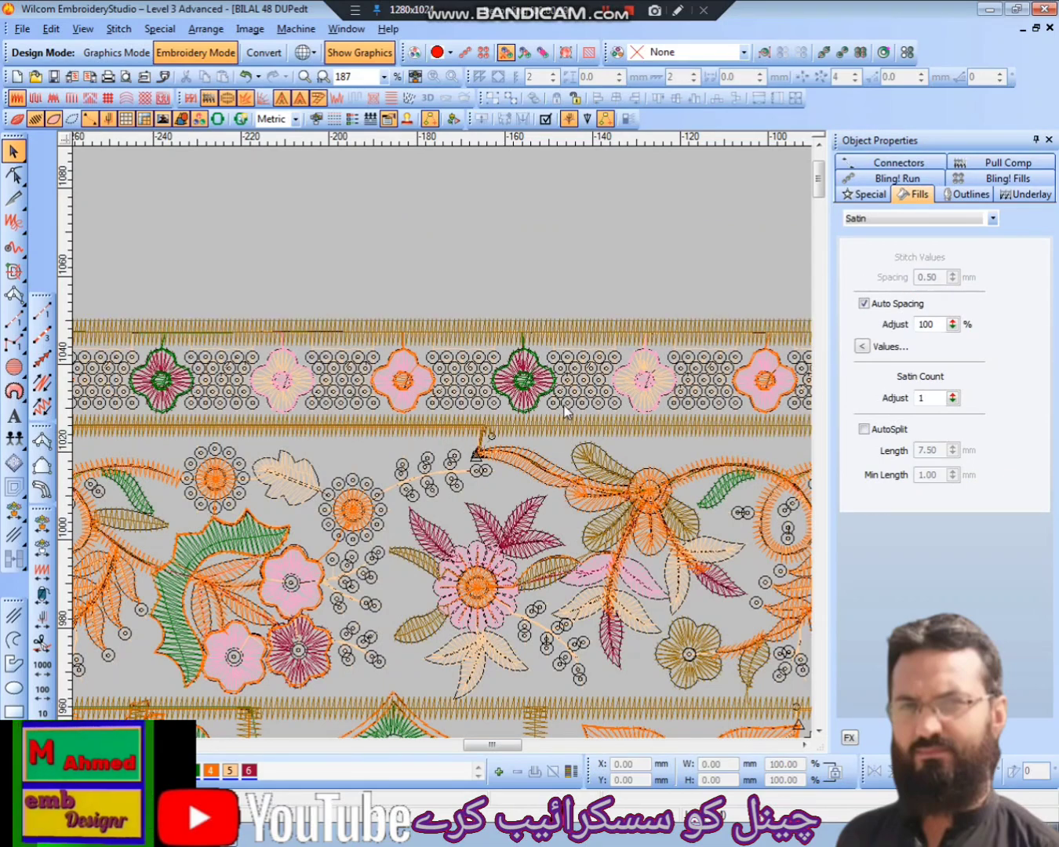
# Select all unlocked satin objects by stitch type, set their spacing to 1.5 mm and enable one more stitch effect for them.
pyautogui.click(532, 476)
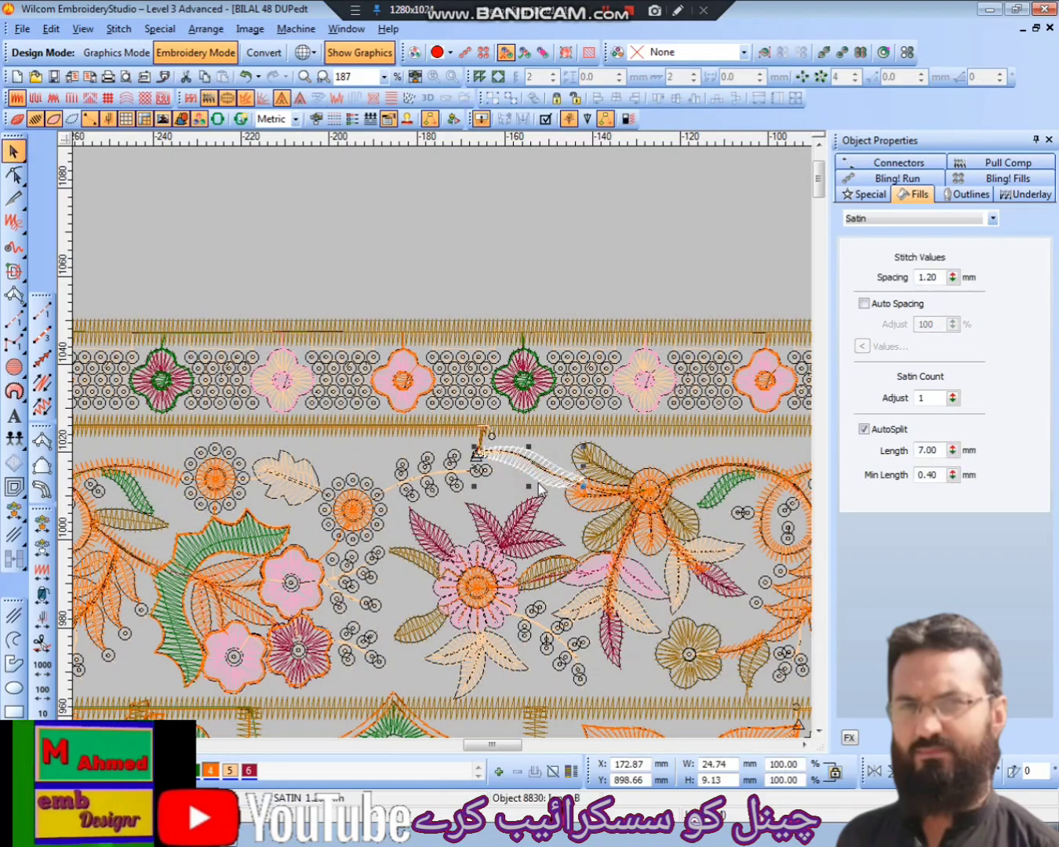
pyautogui.press('Escape')
pyautogui.hotkey('ctrl', 'f')
pyautogui.click(433, 383)
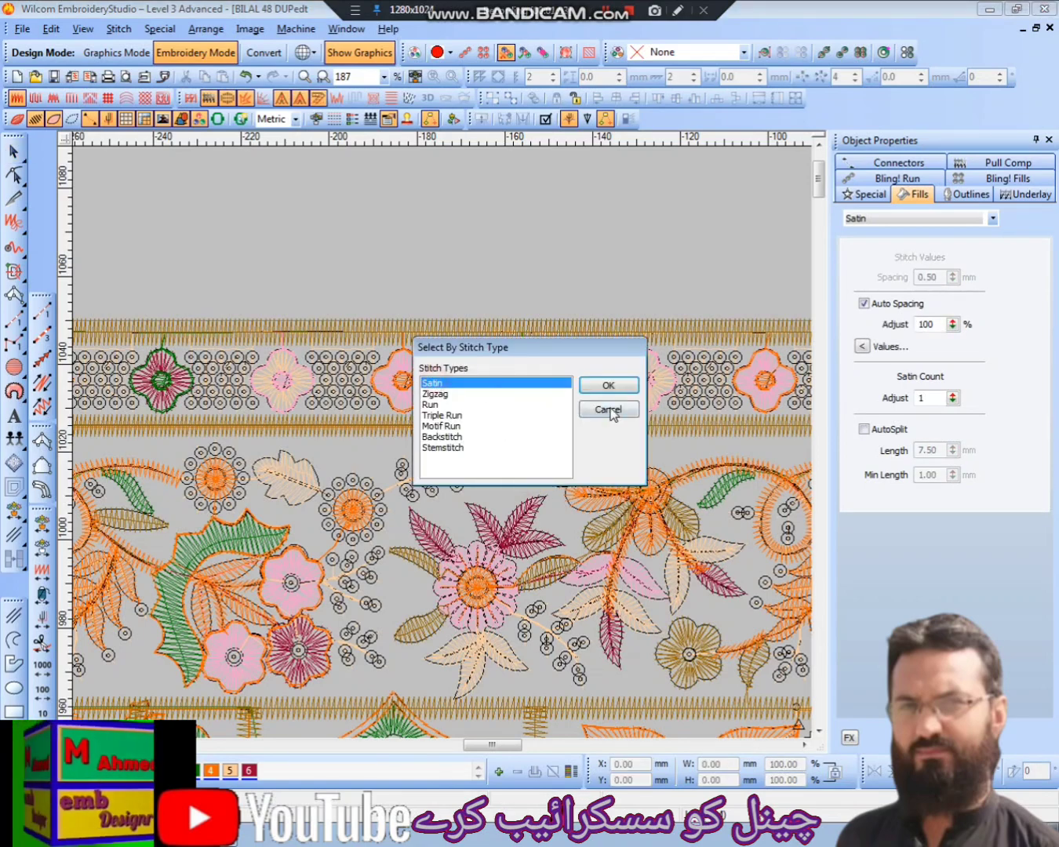
pyautogui.click(609, 386)
pyautogui.click(939, 275)
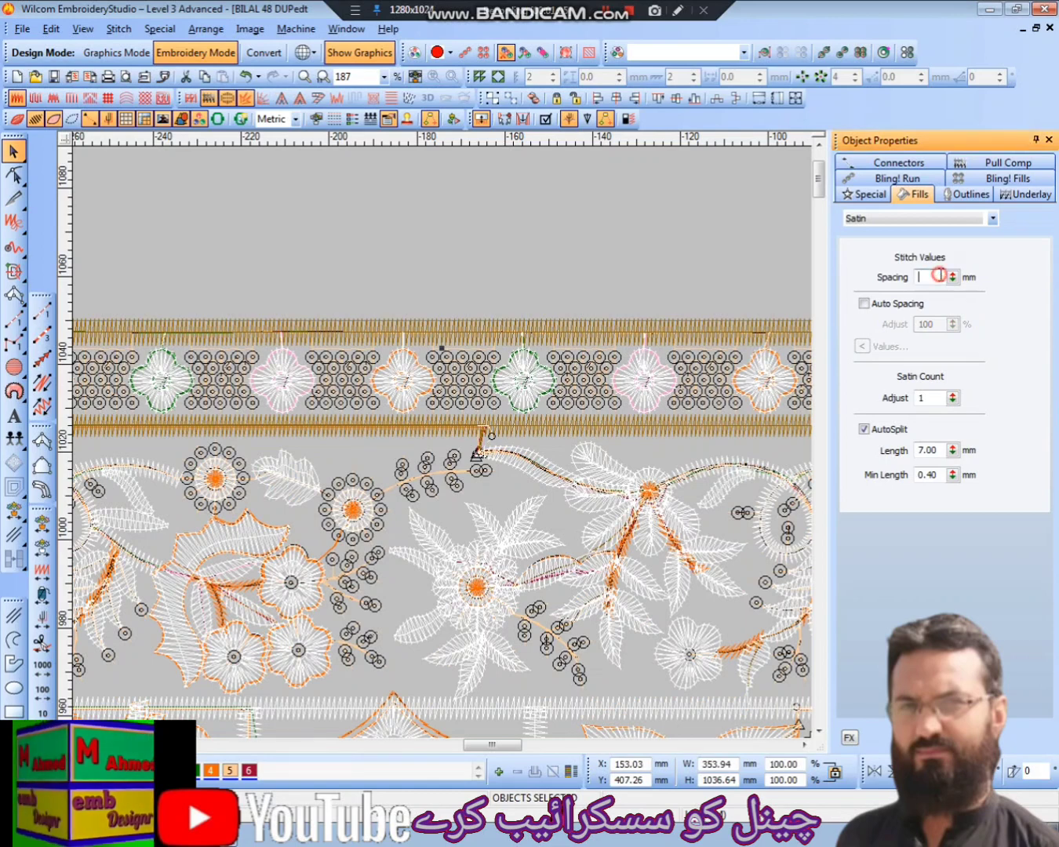
pyautogui.write('1.5')
pyautogui.click(940, 274)
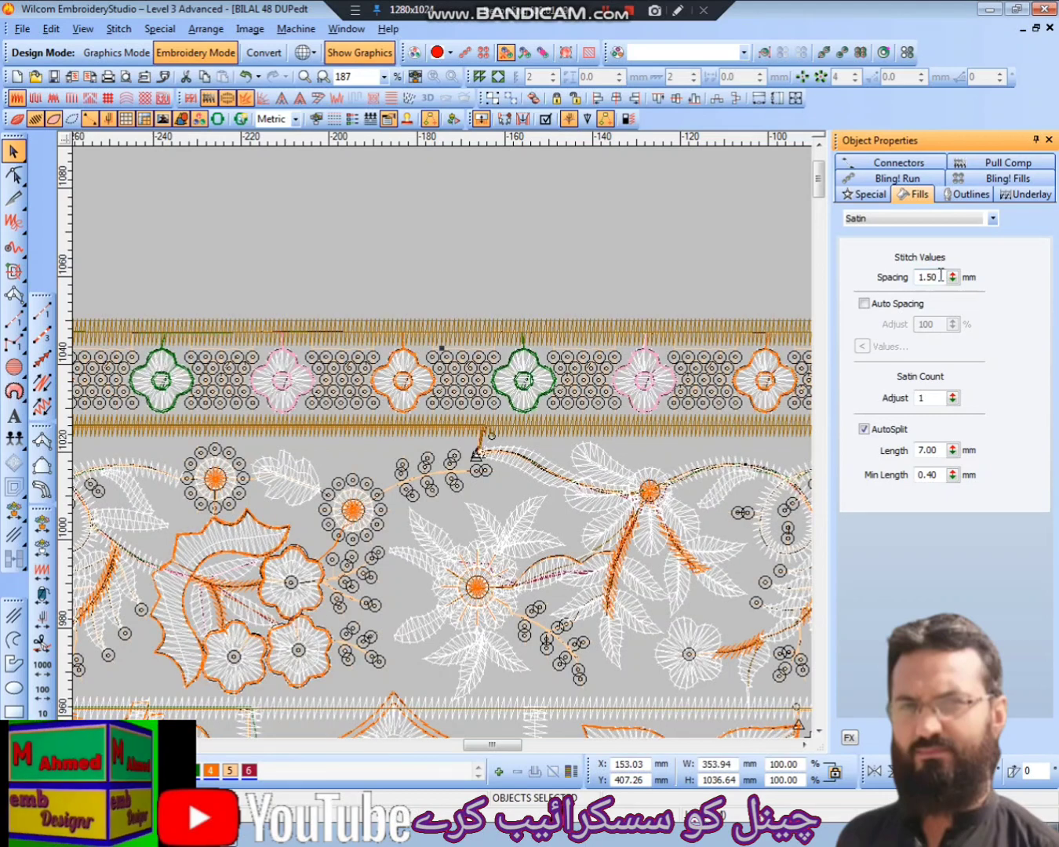
pyautogui.click(264, 98)
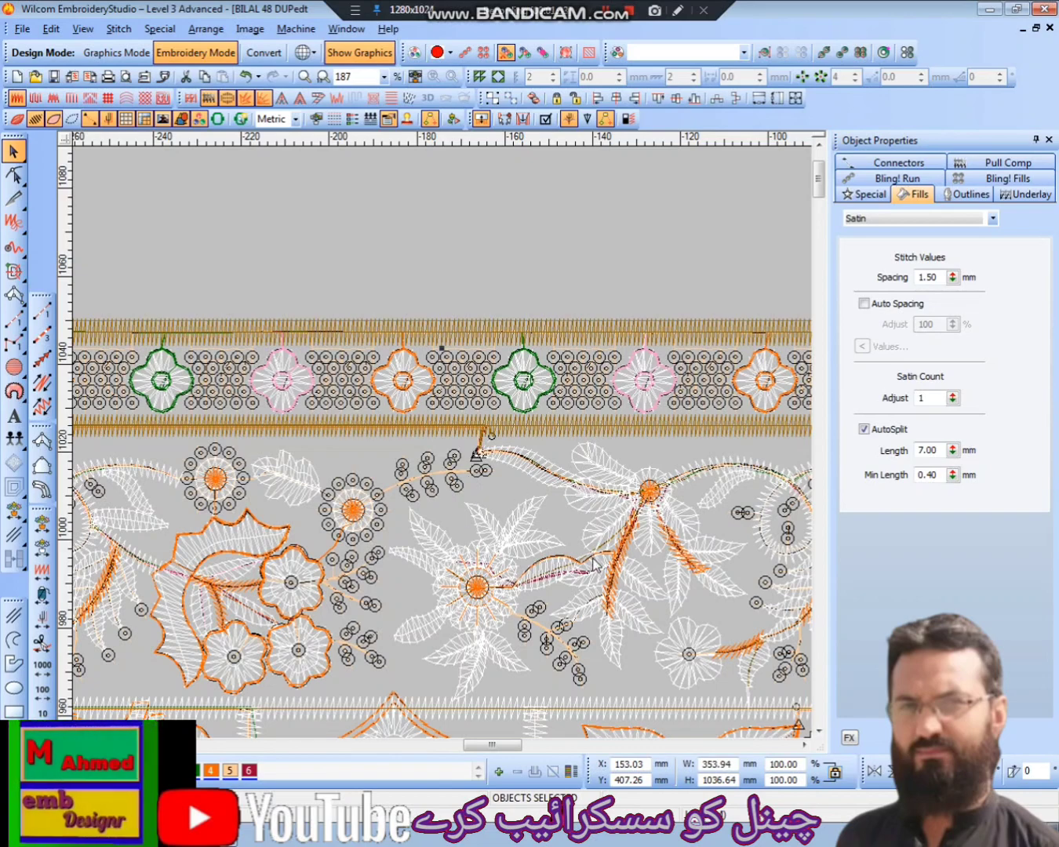
pyautogui.click(546, 473)
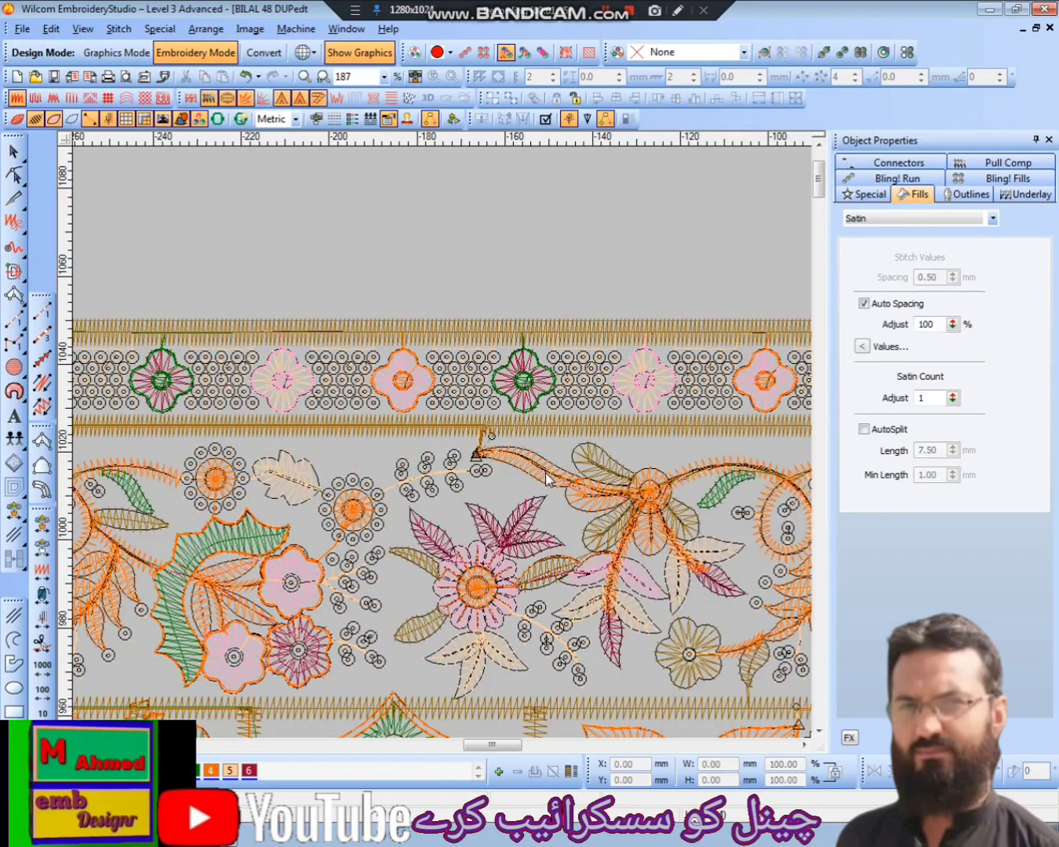
# Remove small stitches from the whole design using a minimum stitch of 1.6 mm.
pyautogui.hotkey('alt', 's')
pyautogui.press('m')
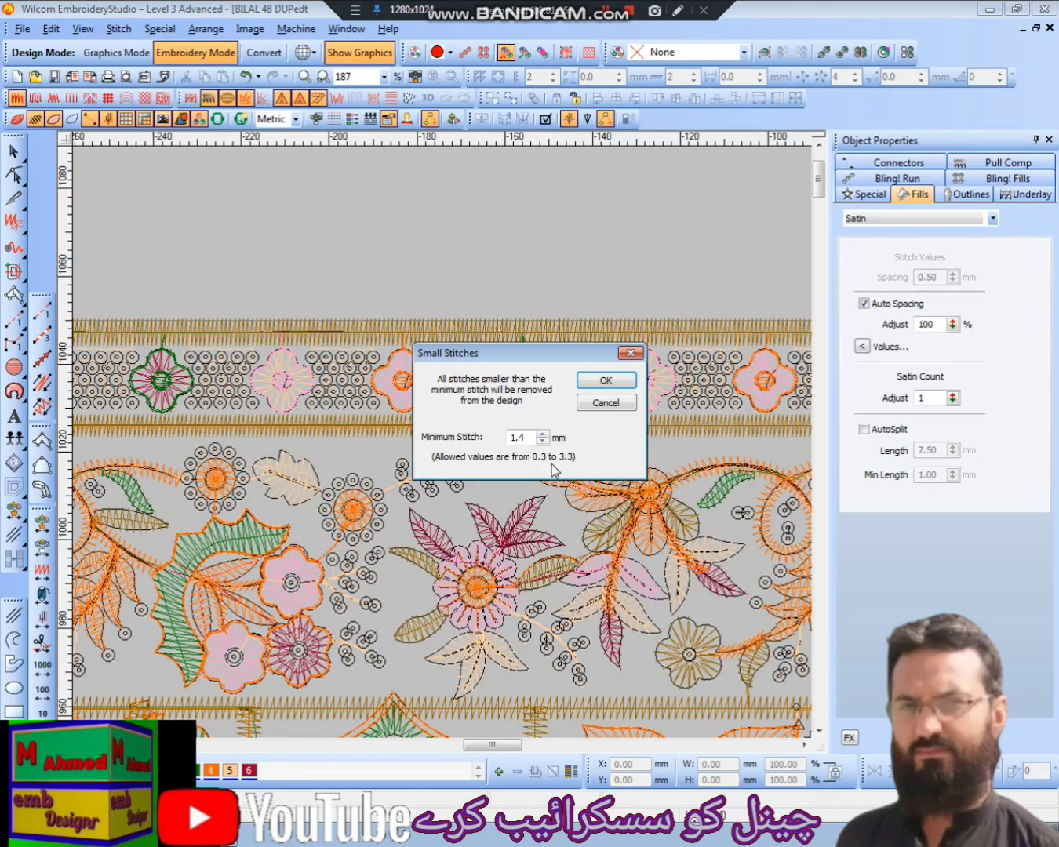
pyautogui.click(542, 433)
pyautogui.click(542, 433)
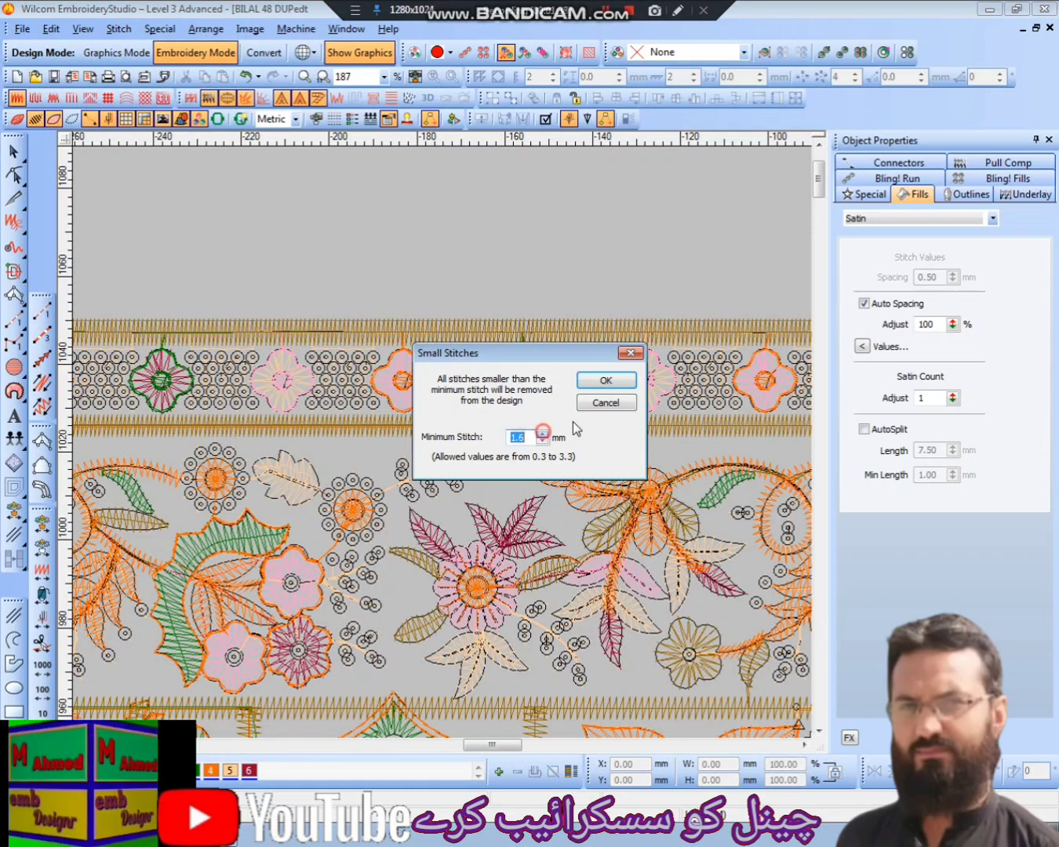
pyautogui.click(606, 383)
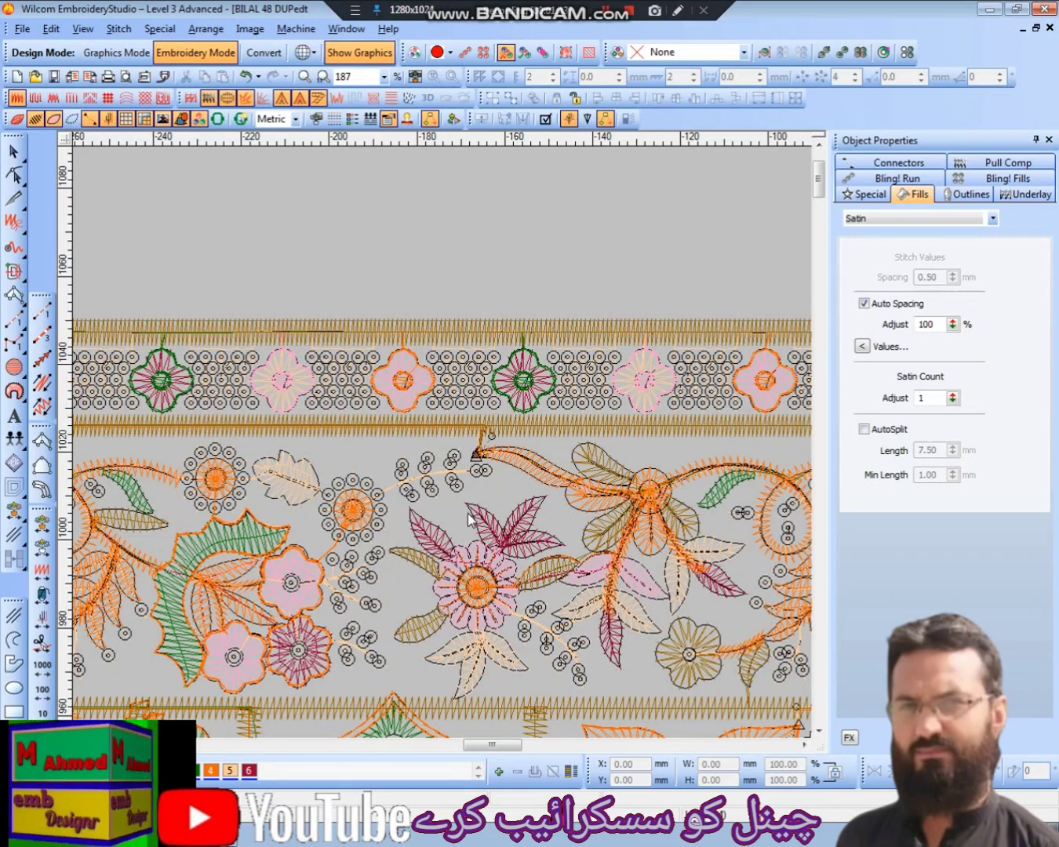
# Select all run-stitch objects by stitch type, isolate them to examine the travel runs, and restore the full design view.
pyautogui.click(440, 405)
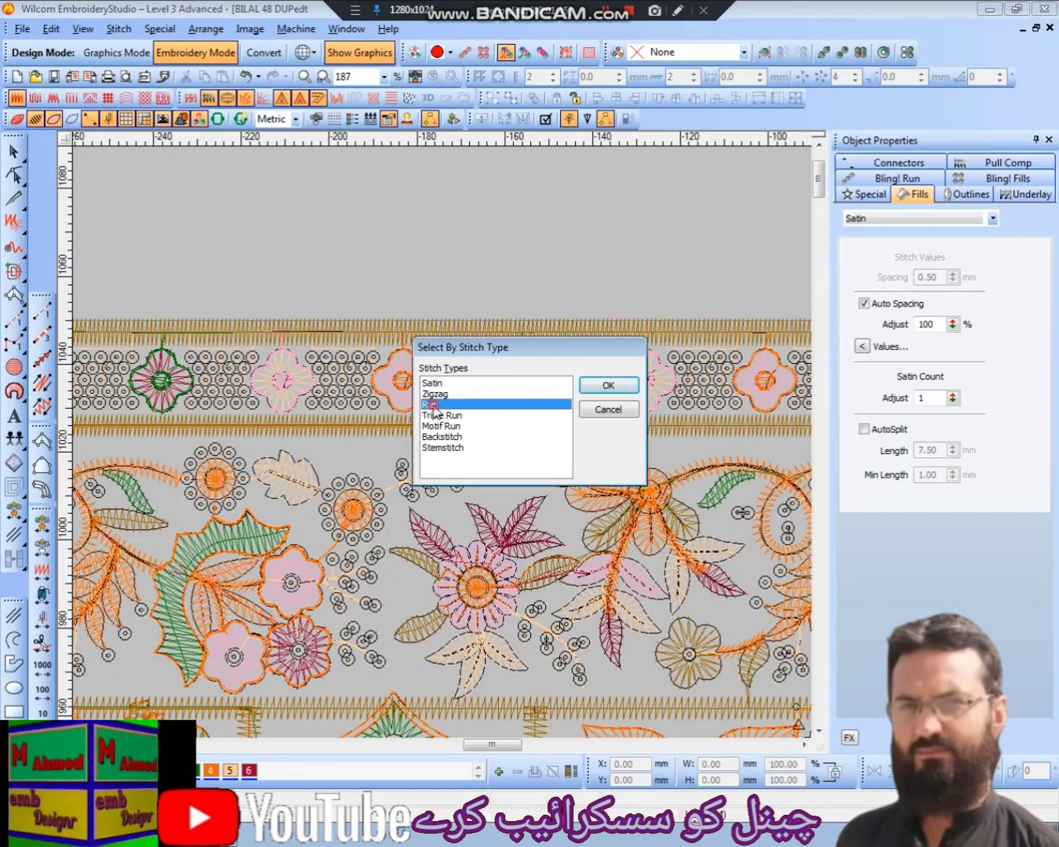
pyautogui.click(601, 391)
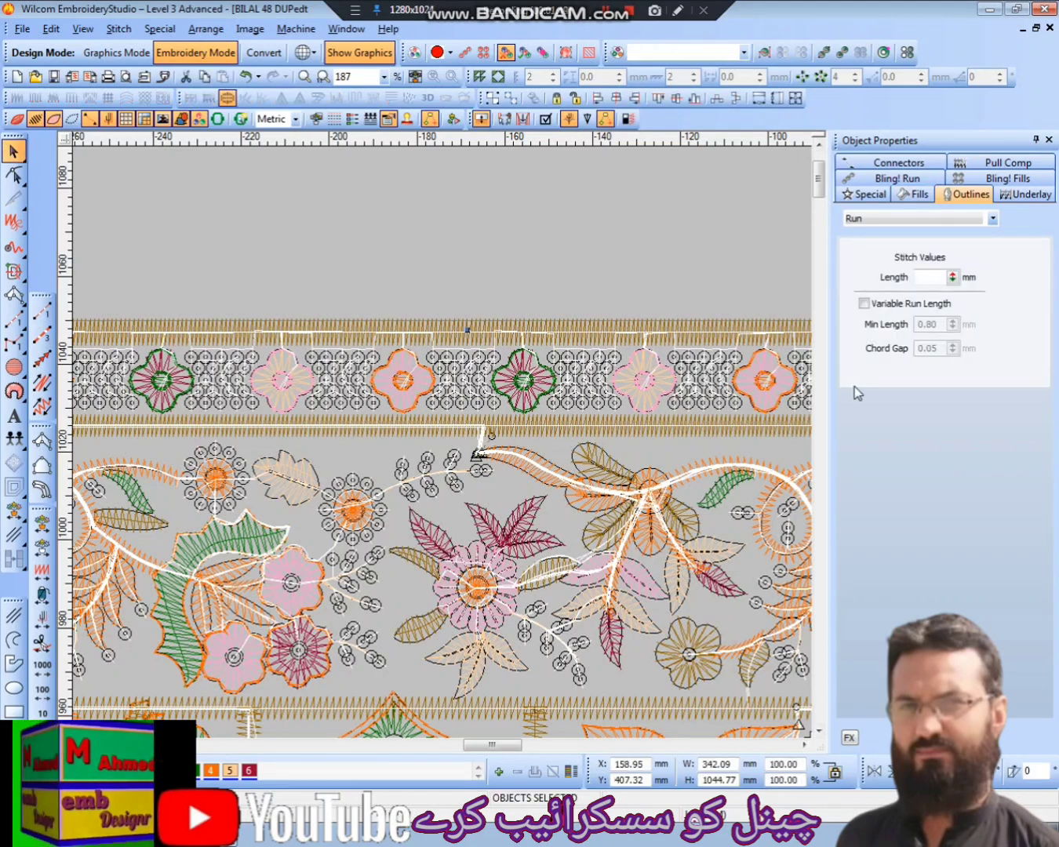
pyautogui.hotkey('shift', 's')
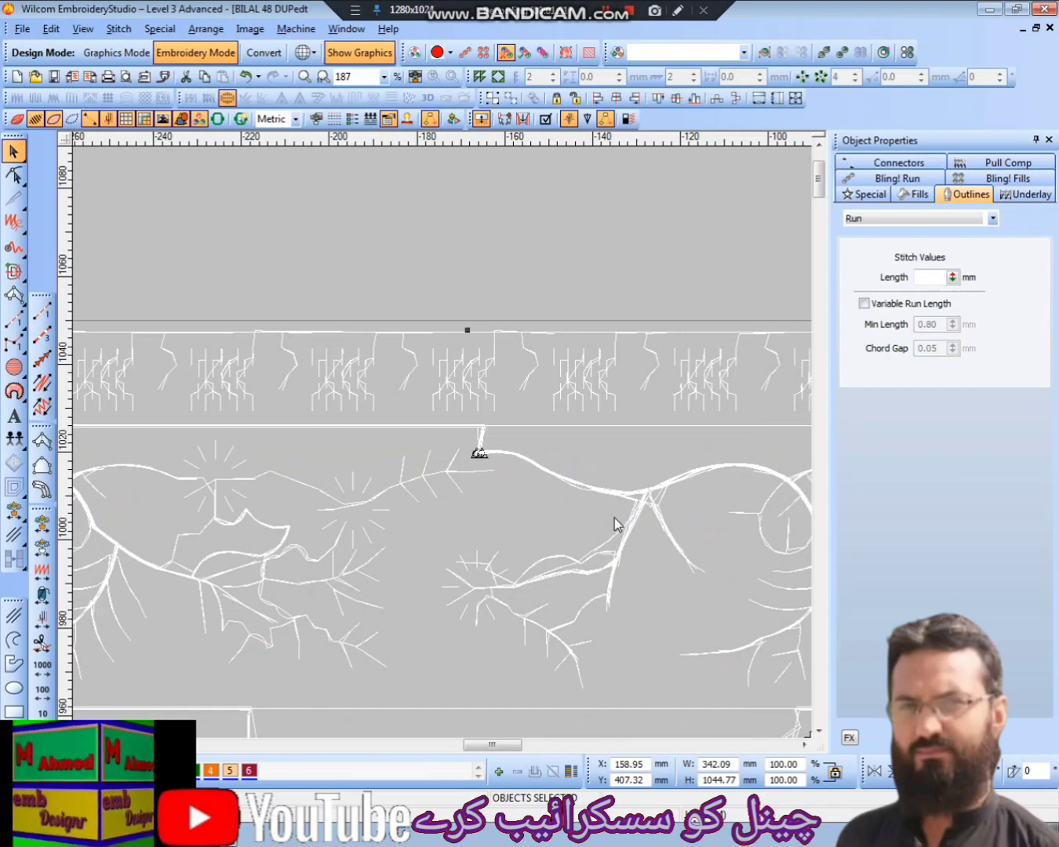
pyautogui.click(589, 490)
pyautogui.press('Escape')
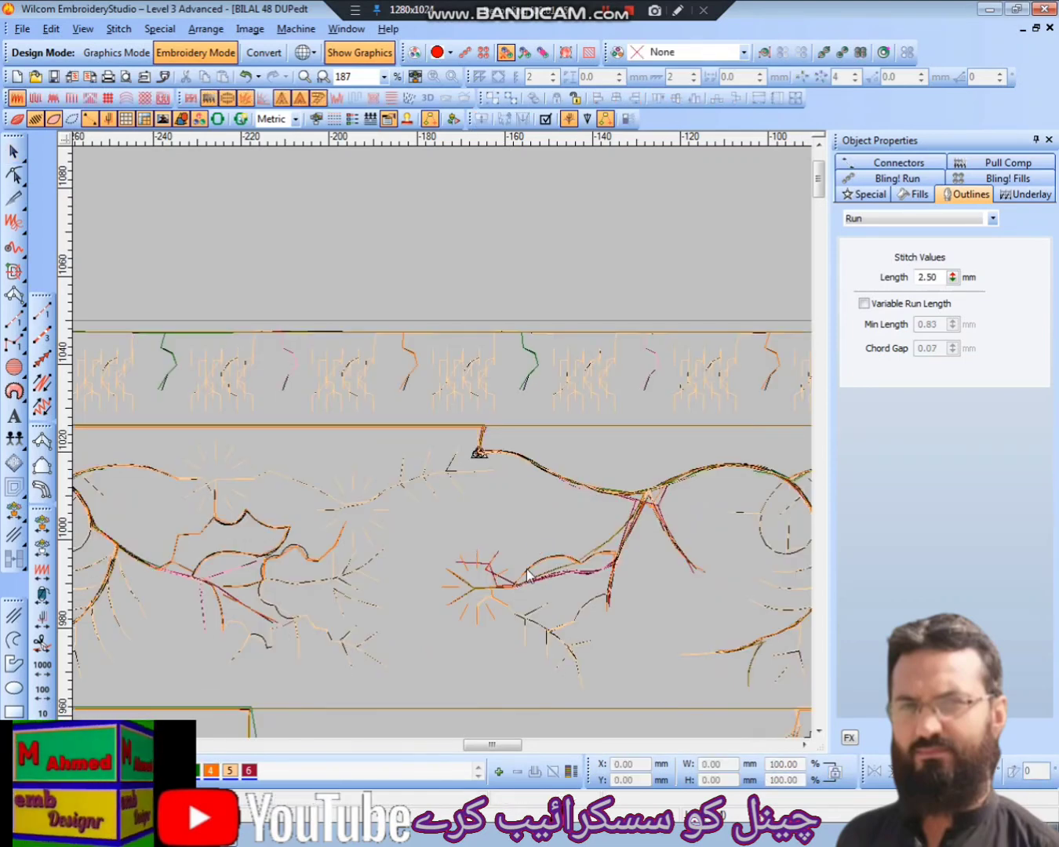
pyautogui.click(501, 572)
pyautogui.press('Delete')
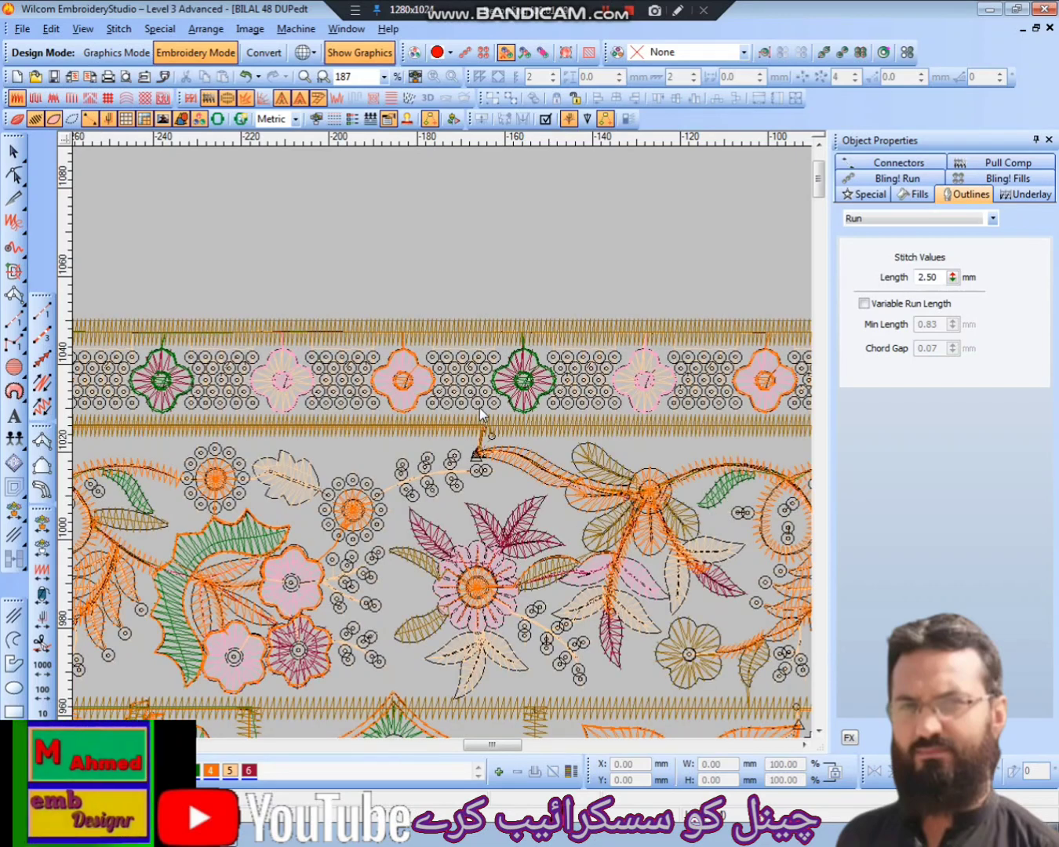
# Select all backstitch objects by stitch type and set their stitch length to 4.5 mm.
pyautogui.click(479, 409)
pyautogui.hotkey('shift', 'Tab')
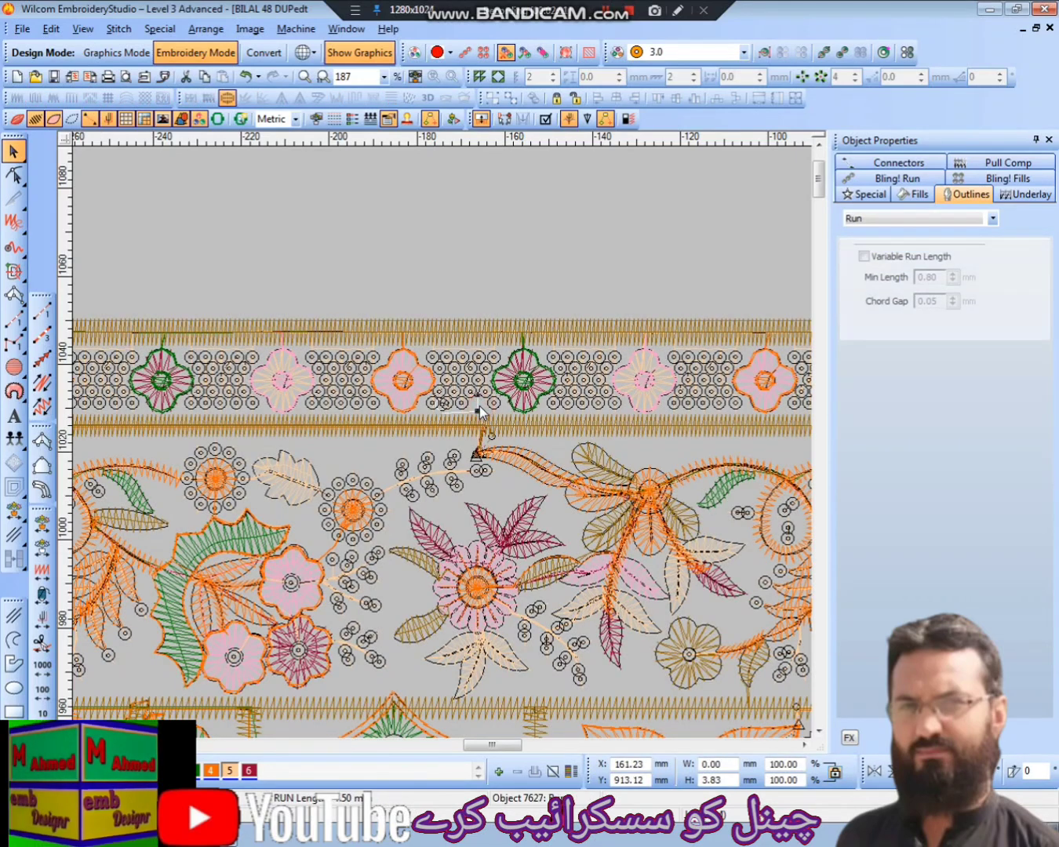
pyautogui.press('Escape')
pyautogui.press('z')
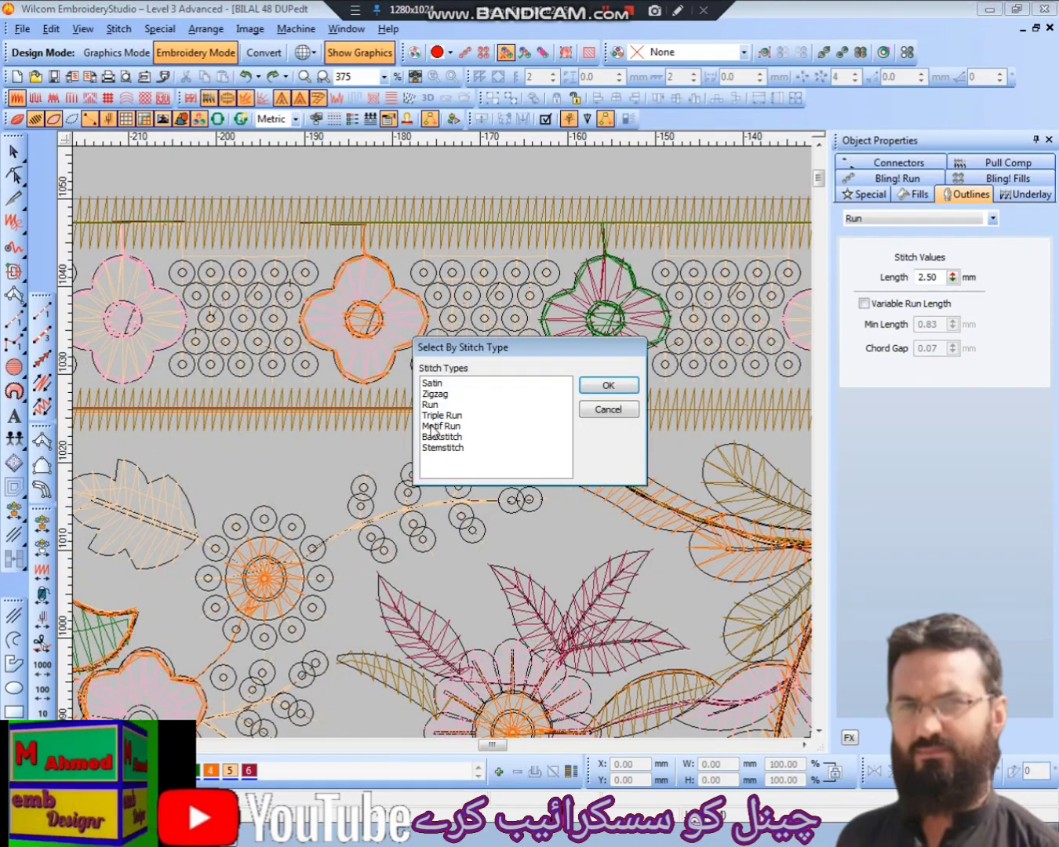
pyautogui.click(437, 437)
pyautogui.click(607, 386)
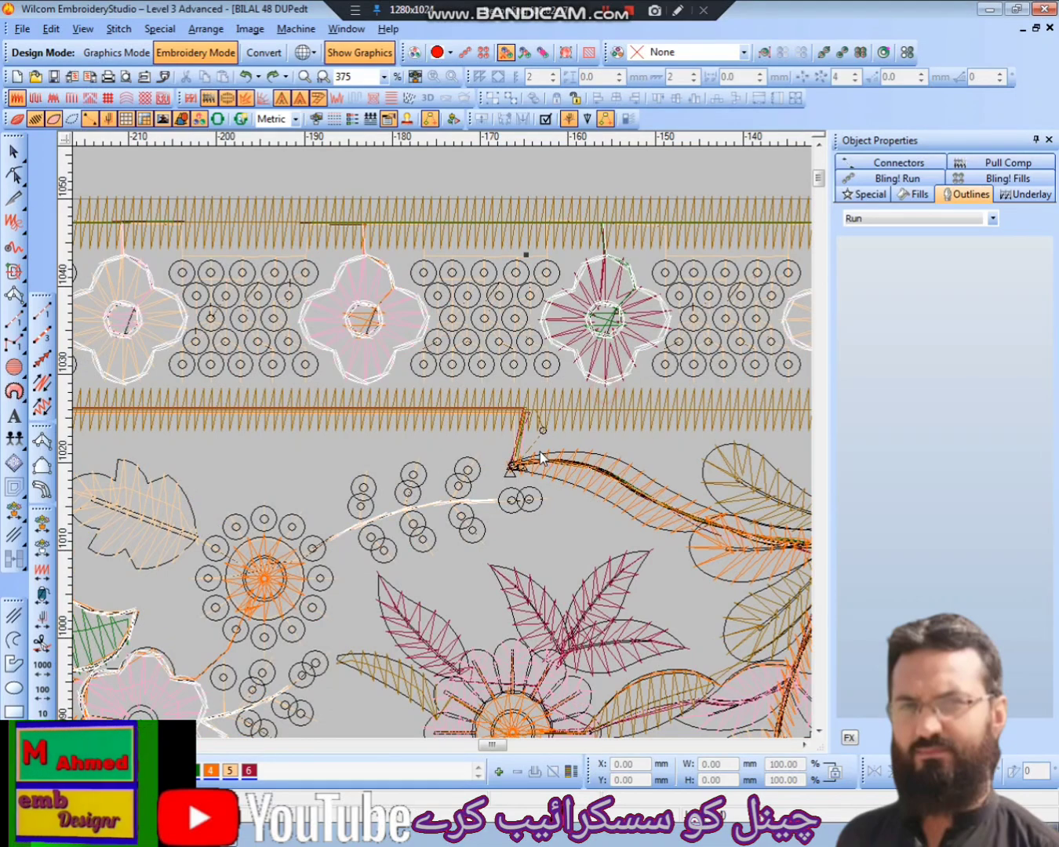
pyautogui.click(938, 280)
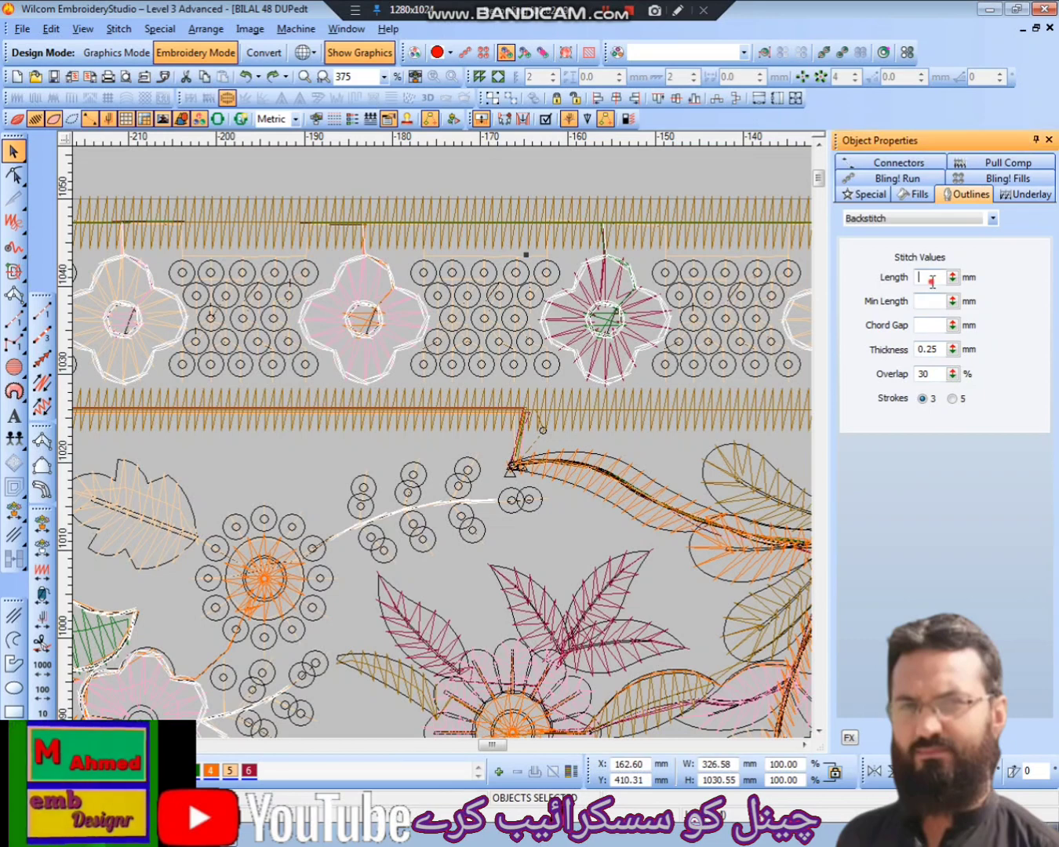
pyautogui.write('4.5')
pyautogui.press('Return')
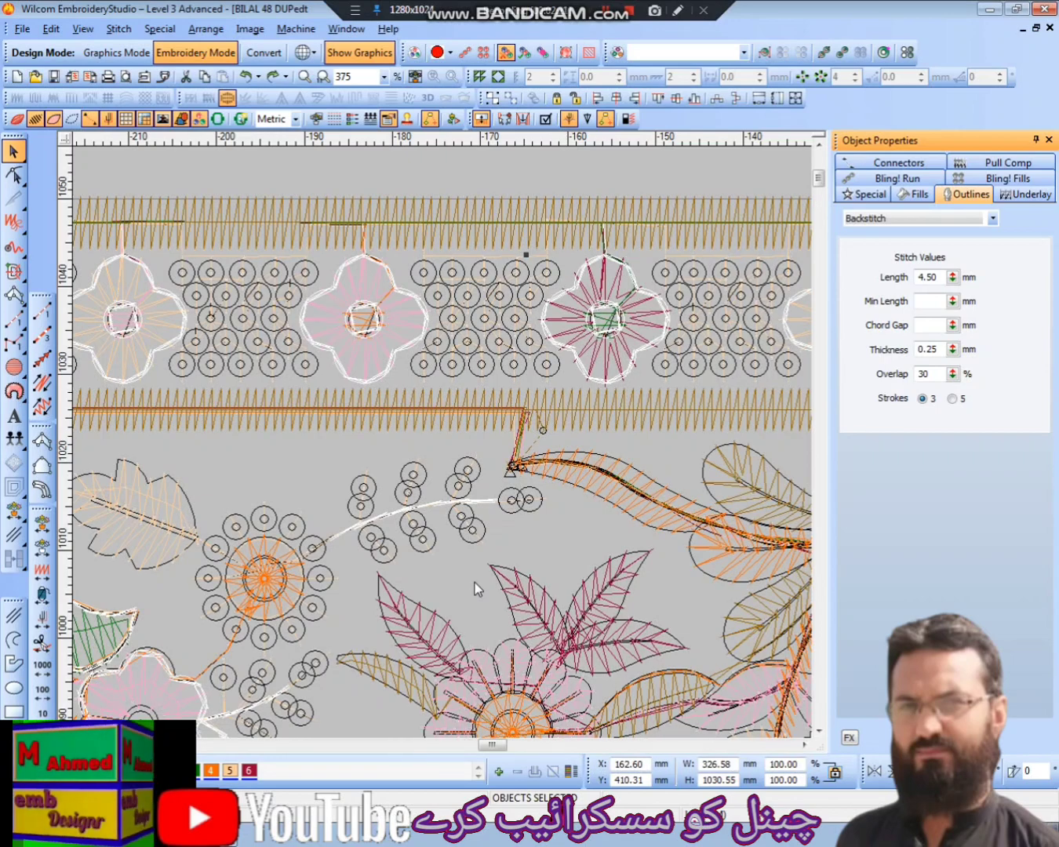
# Set the minimum length of the selected backstitch objects to 4.5 mm and move on to their chord gap value.
pyautogui.scroll(-3, 474, 597)
pyautogui.scroll(-6, 494, 600)
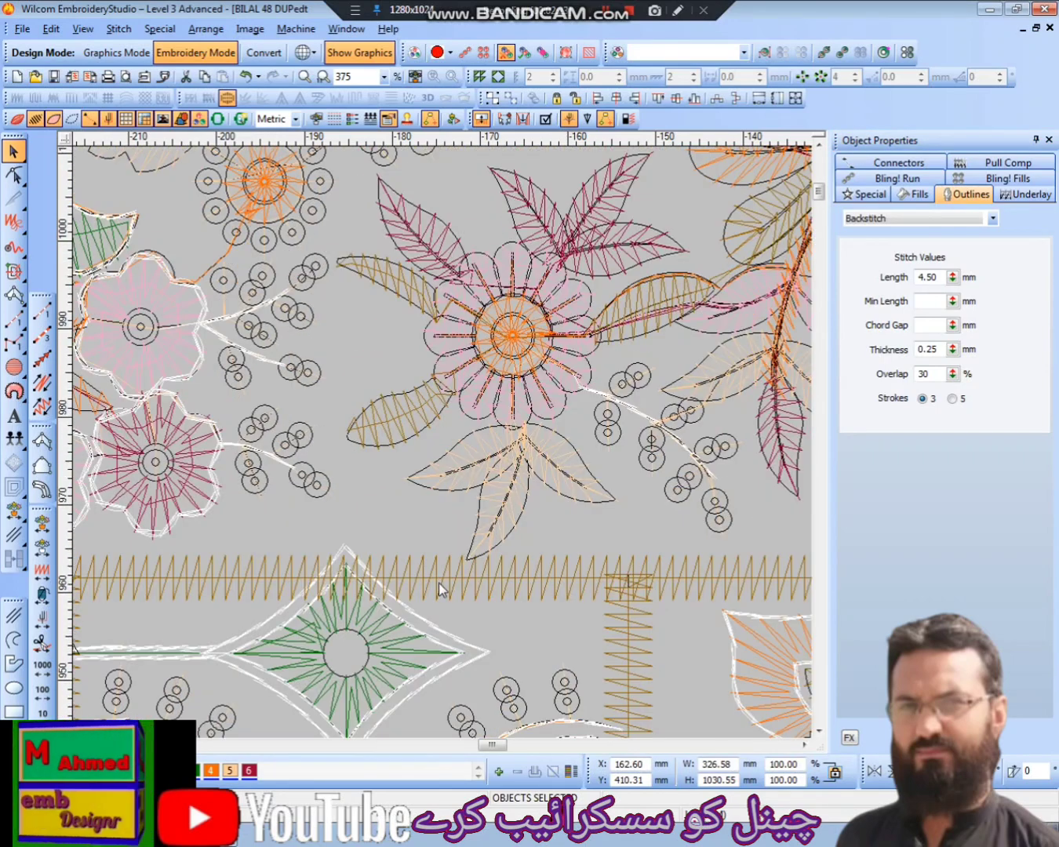
pyautogui.click(931, 302)
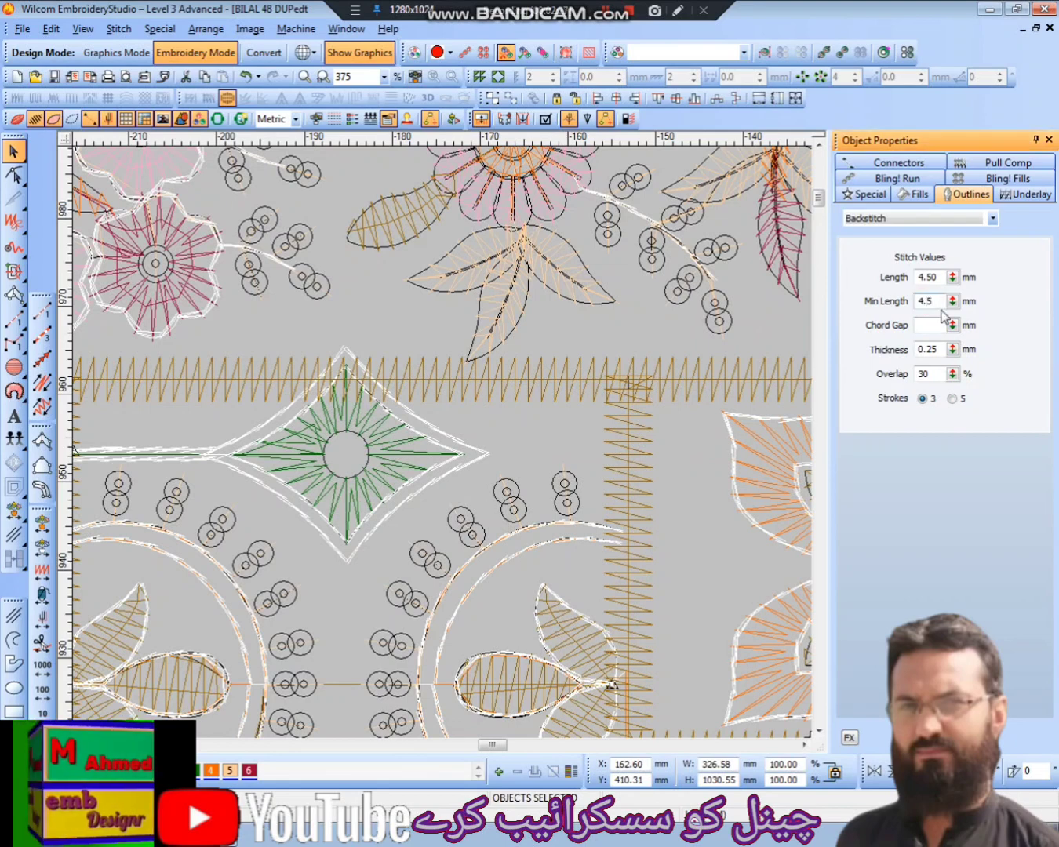
pyautogui.click(929, 325)
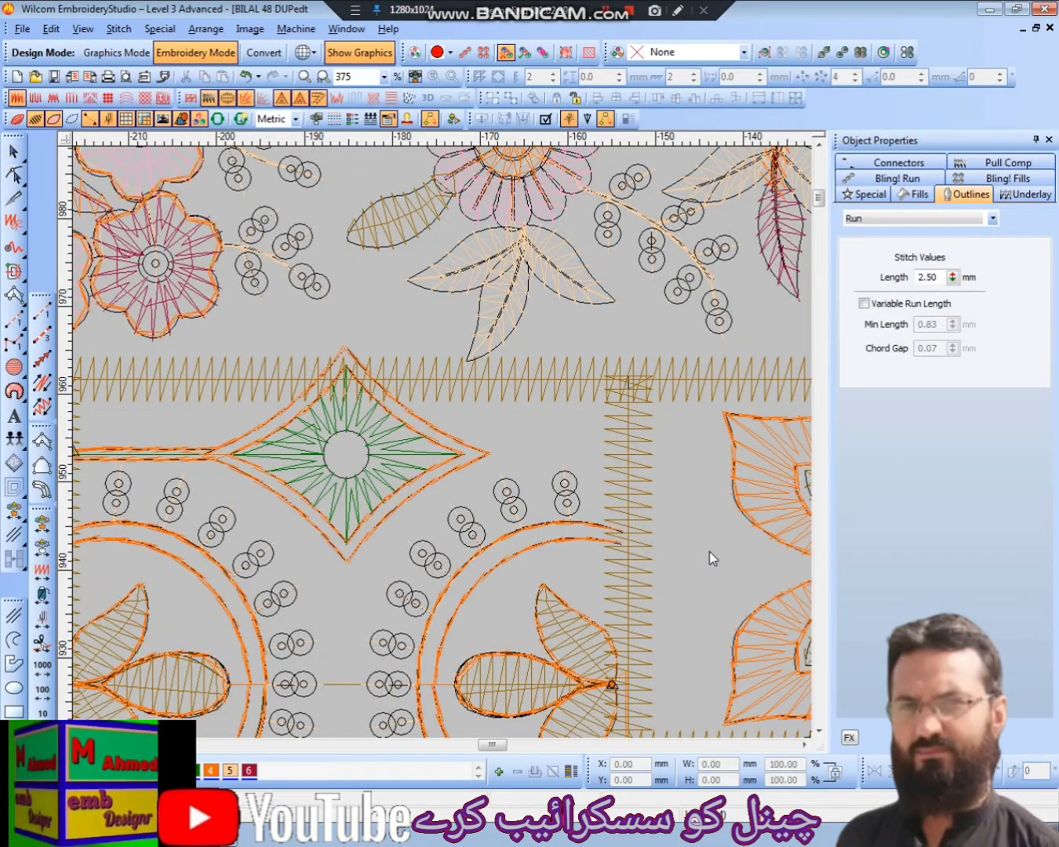
# Remove small stitches from the whole design with the minimum stitch raised to 1.7 mm.
pyautogui.click(609, 380)
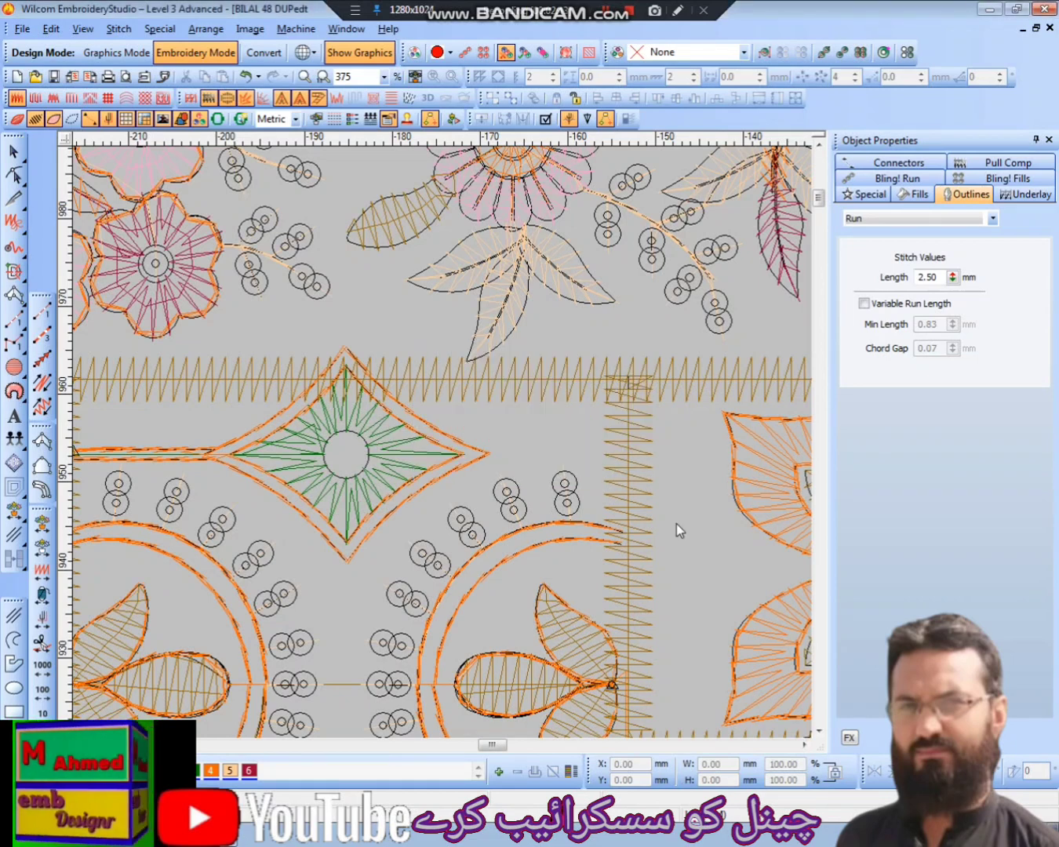
pyautogui.hotkey('alt', 's')
pyautogui.press('s')
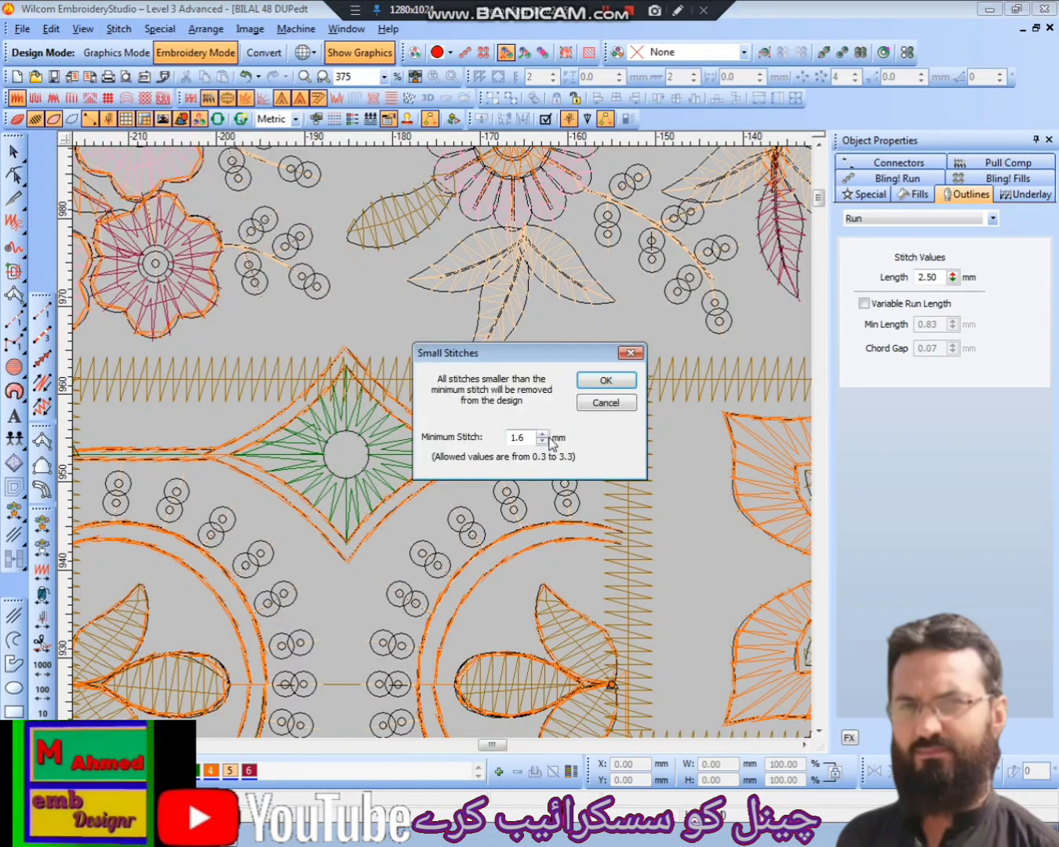
pyautogui.click(541, 434)
pyautogui.click(604, 382)
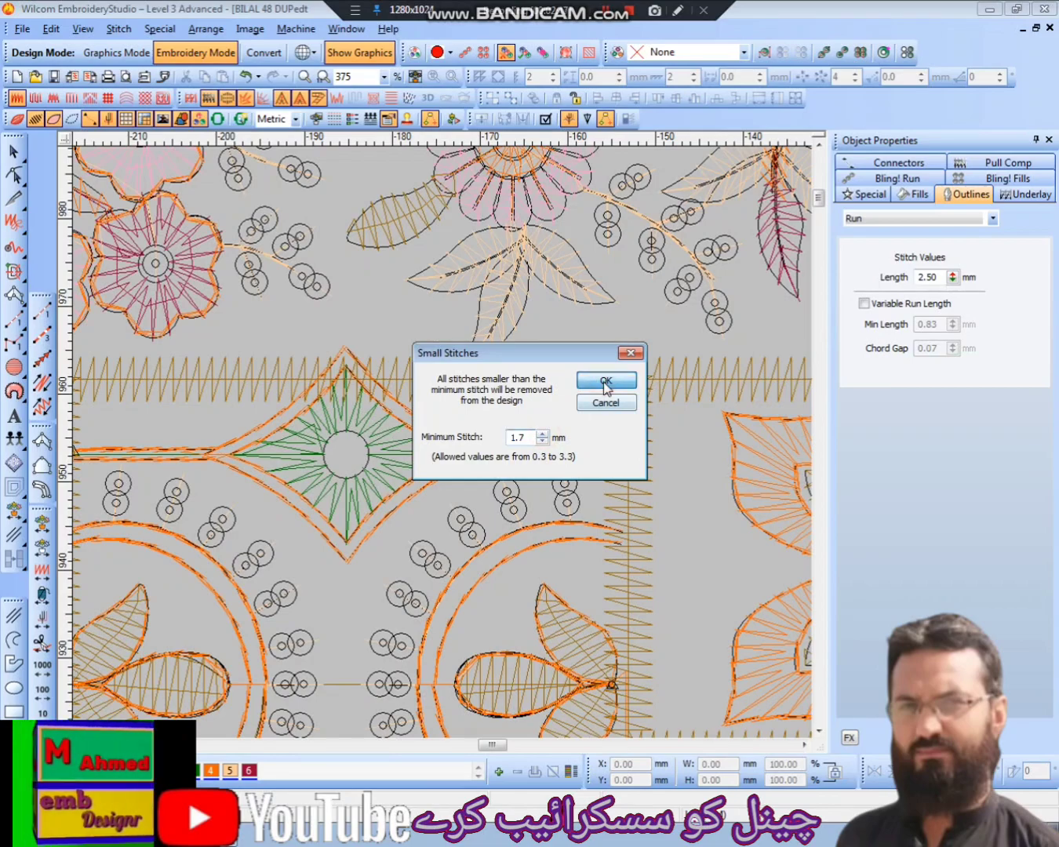
# Select all zigzag objects by stitch type, set their spacing to 1.3 mm, and deselect them.
pyautogui.scroll(-3, 629, 556)
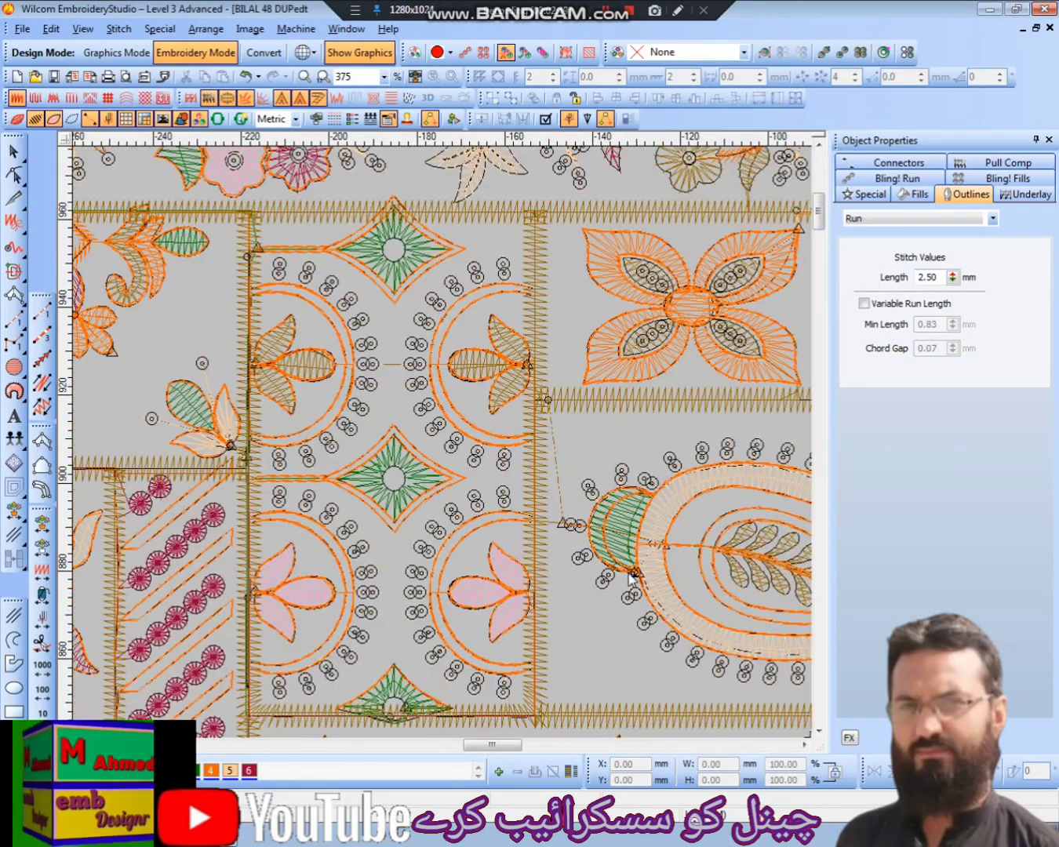
pyautogui.scroll(-3, 549, 579)
pyautogui.scroll(2, 538, 576)
pyautogui.click(680, 516)
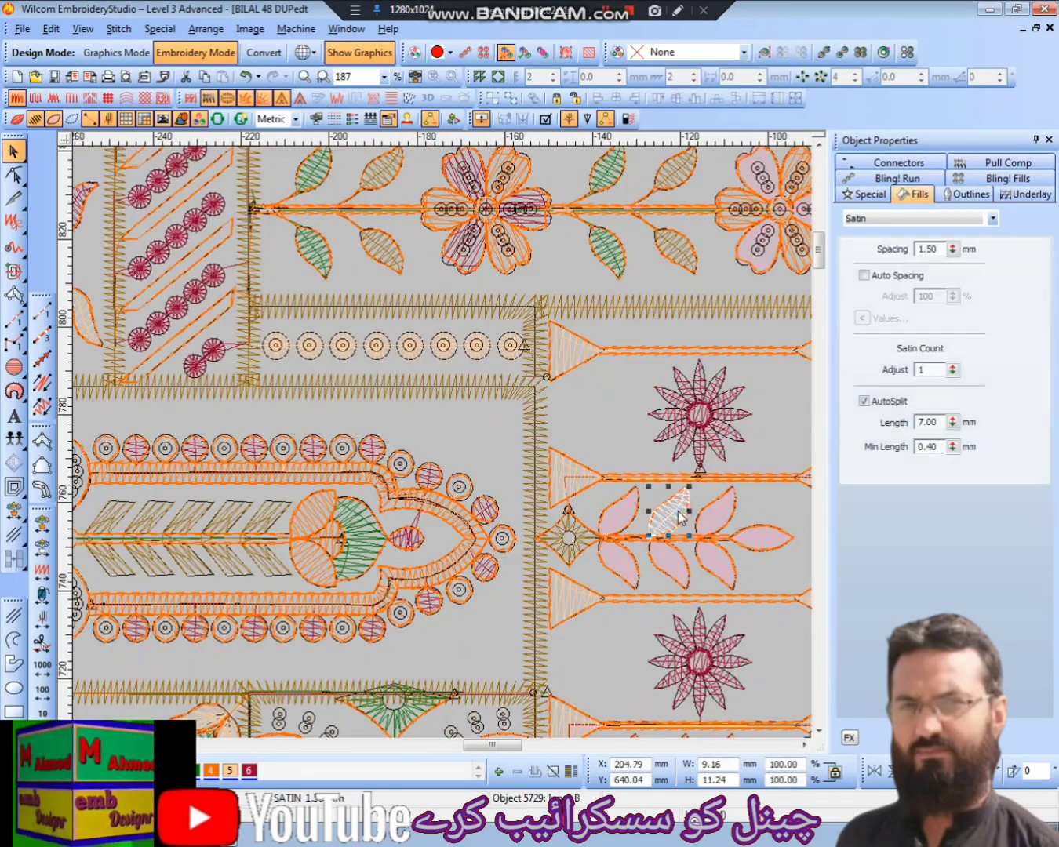
pyautogui.click(613, 498)
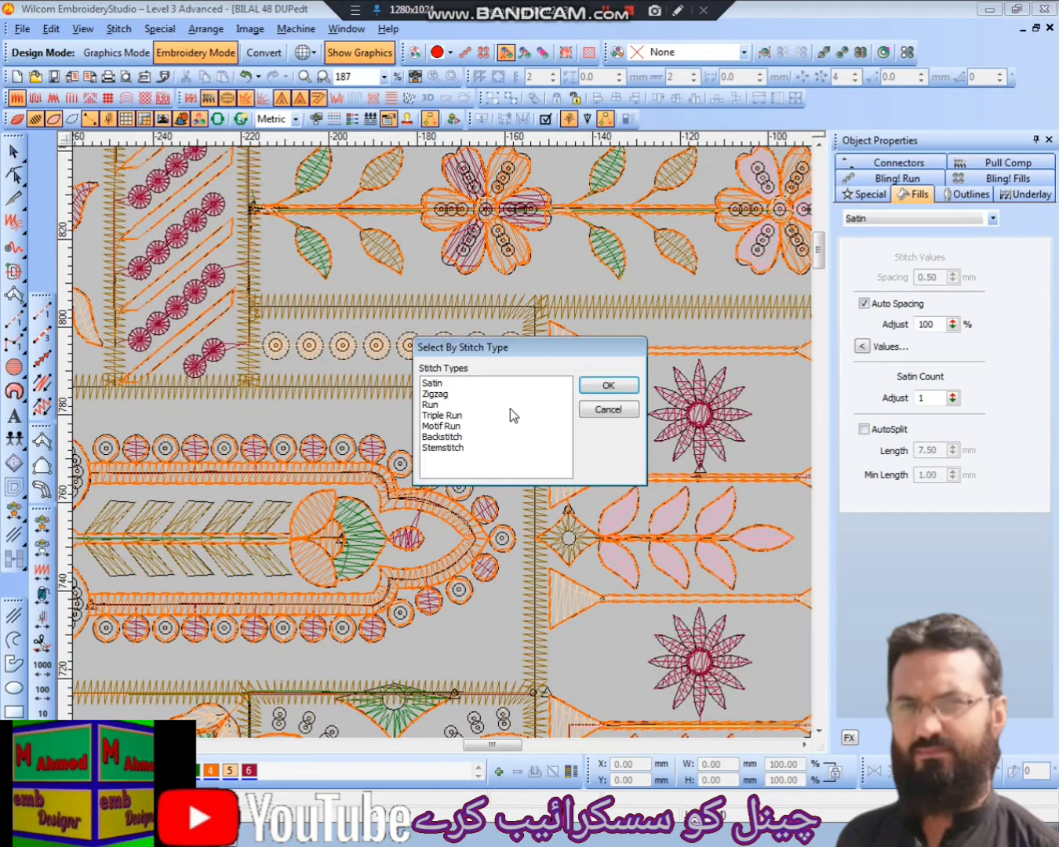
pyautogui.click(444, 397)
pyautogui.click(600, 385)
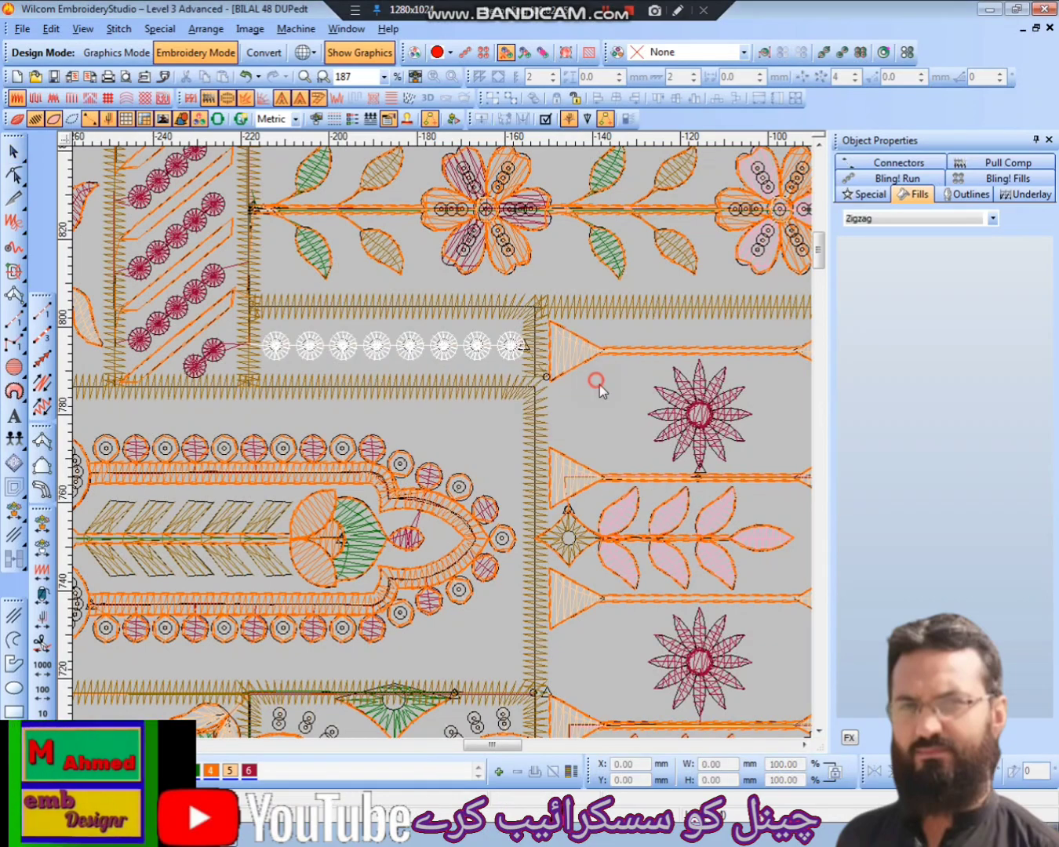
pyautogui.doubleClick(928, 277)
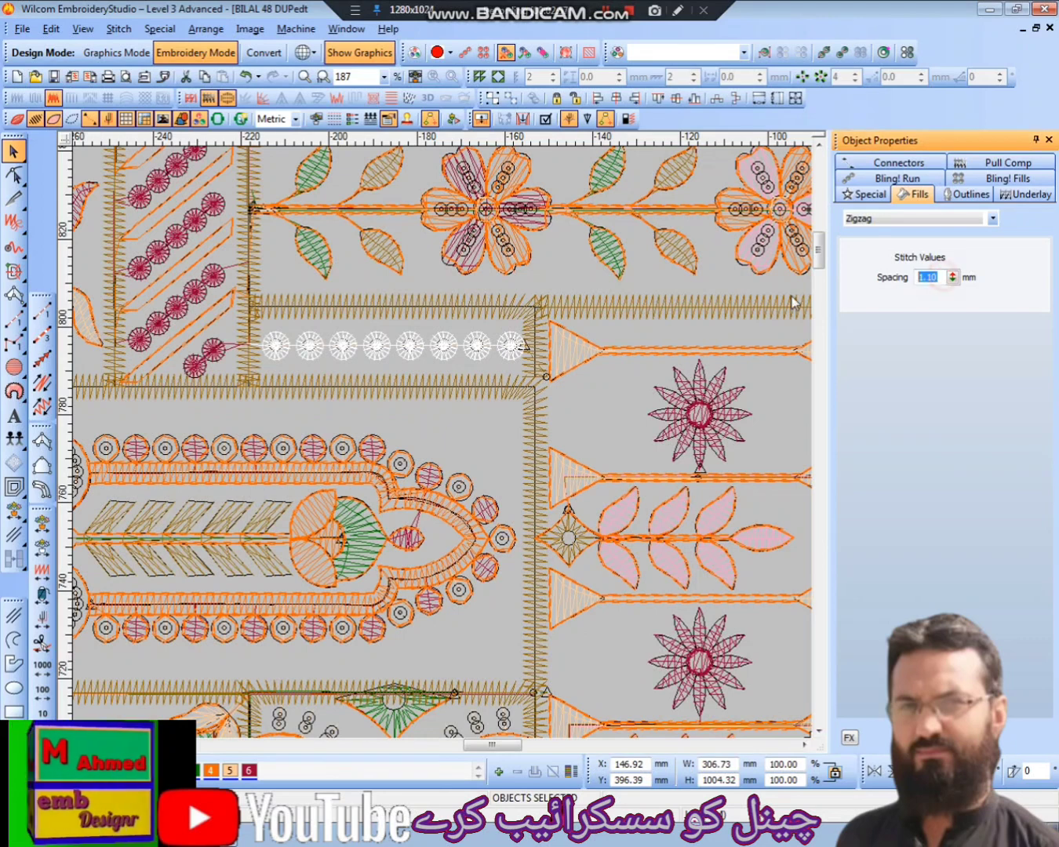
pyautogui.write('1.3')
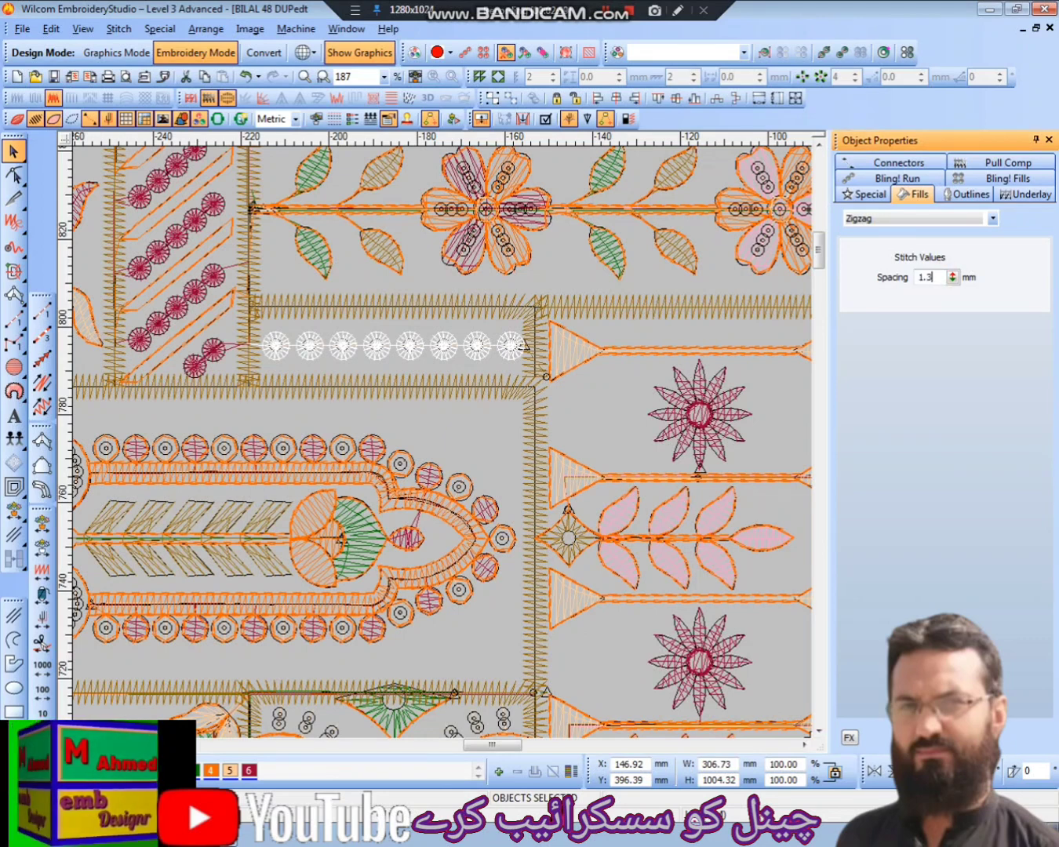
pyautogui.write('0')
pyautogui.press('Return')
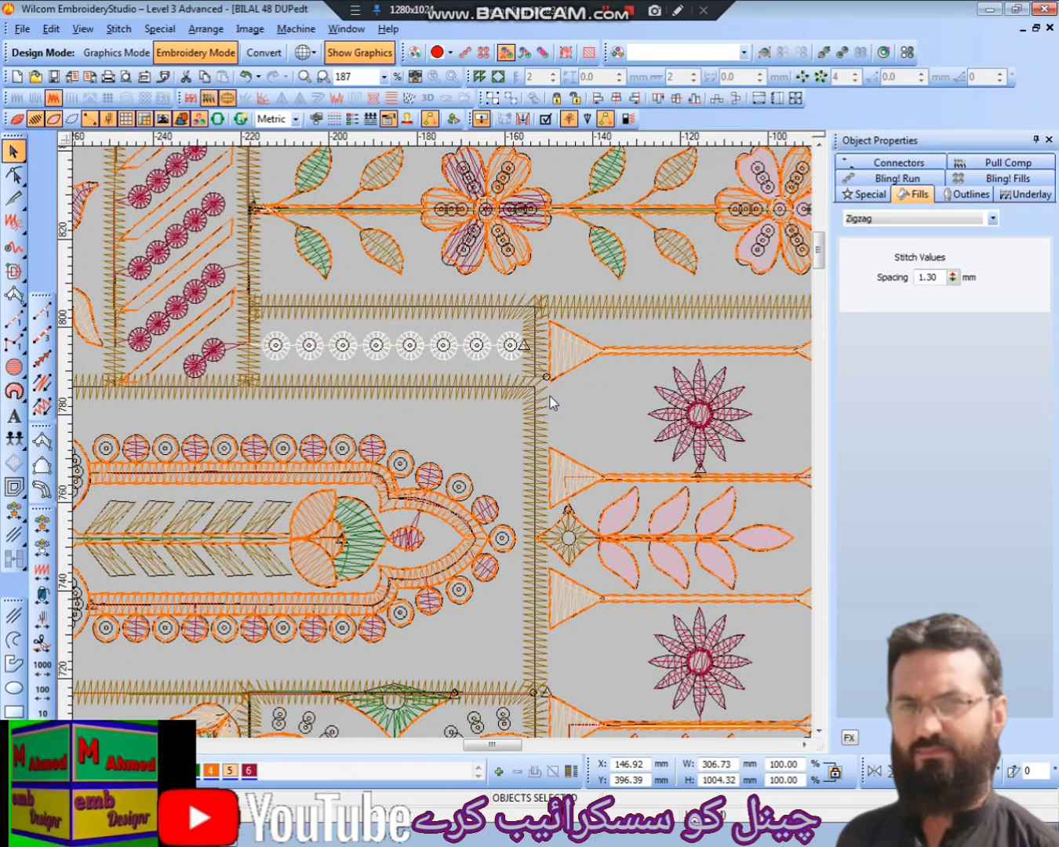
pyautogui.click(456, 643)
# Examine the satin fill settings of the green diamond motif and the cream corner petal, and review the whole design down to the lower border.
pyautogui.scroll(-3, 455, 643)
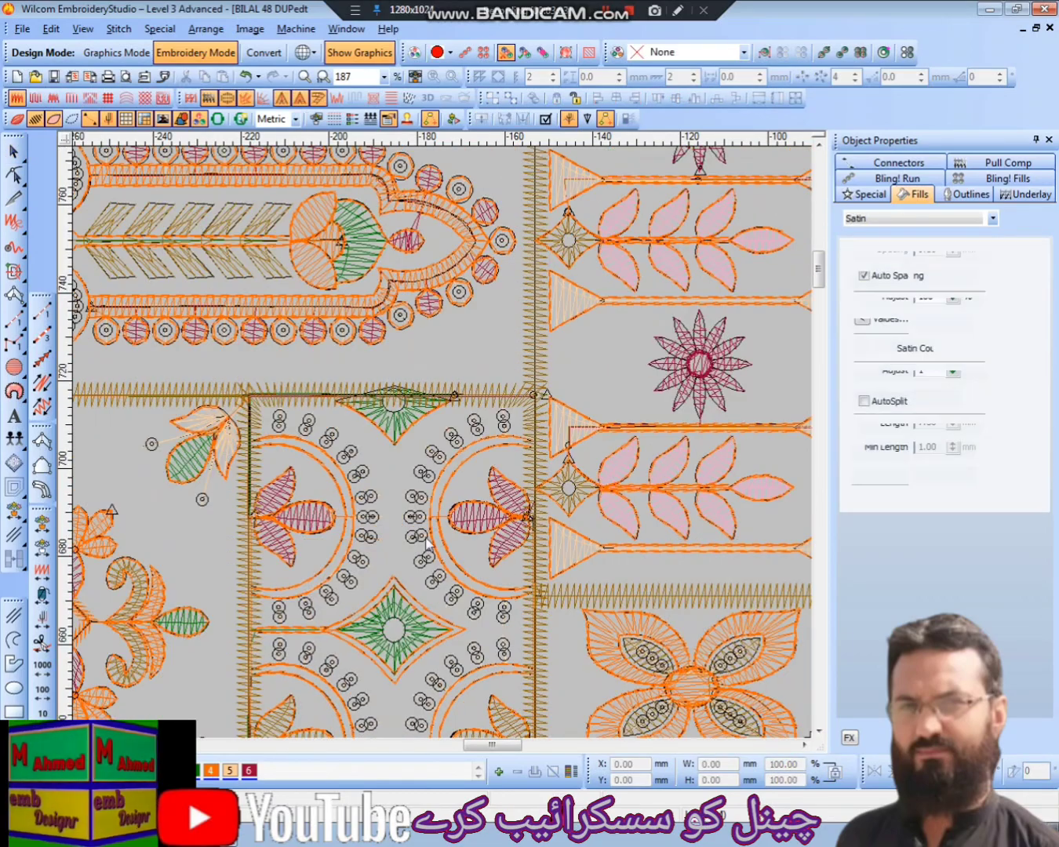
pyautogui.click(399, 443)
pyautogui.scroll(-4, 431, 597)
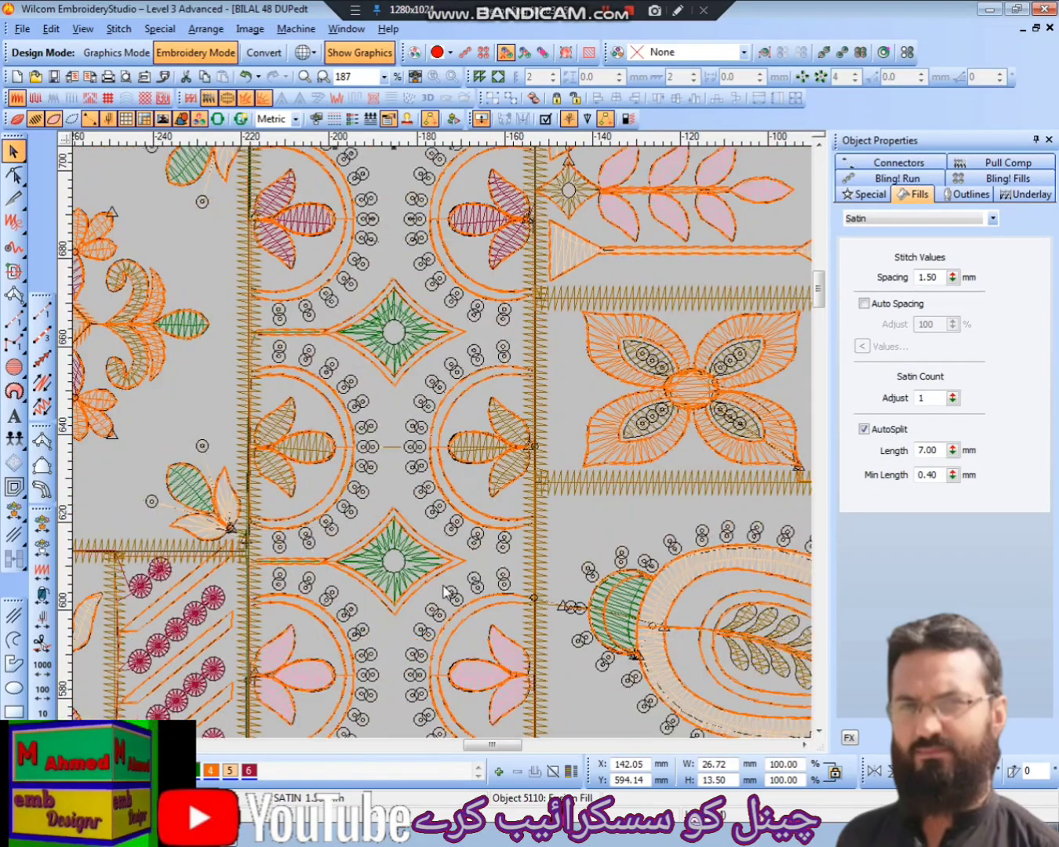
pyautogui.scroll(-1, 434, 589)
pyautogui.click(221, 303)
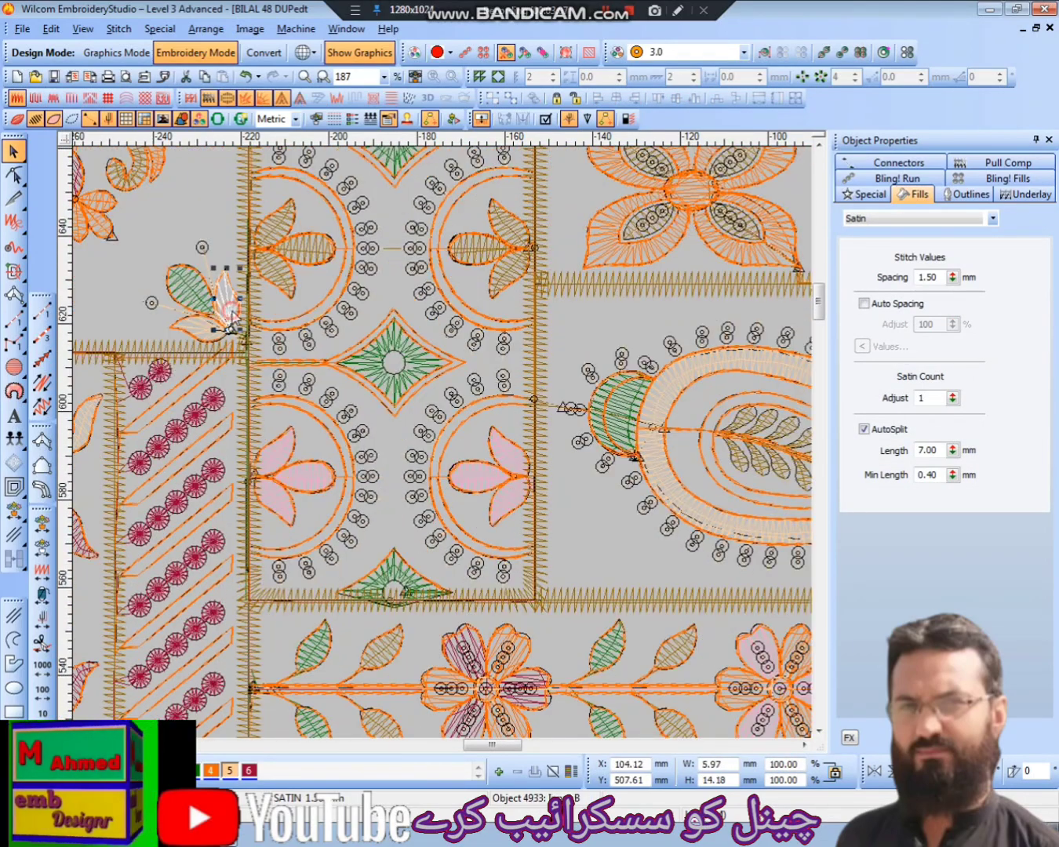
pyautogui.click(567, 579)
pyautogui.press('0')
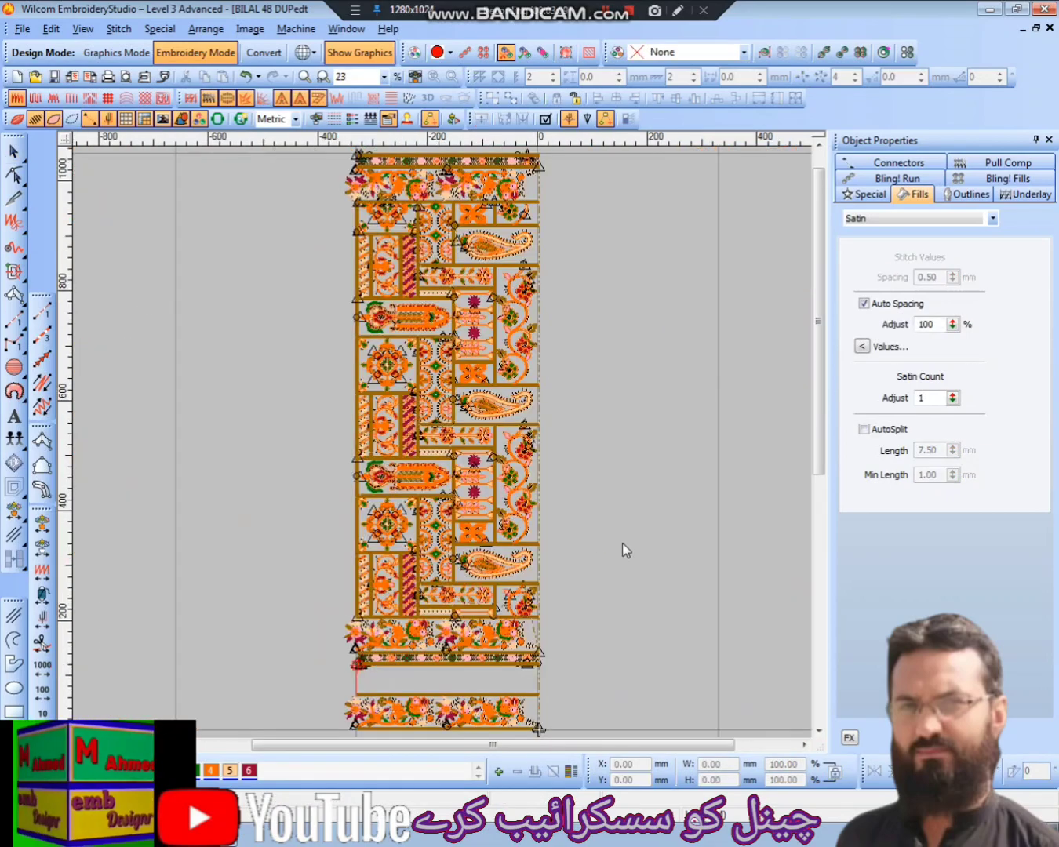
pyautogui.scroll(-3, 572, 559)
pyautogui.scroll(8, 535, 551)
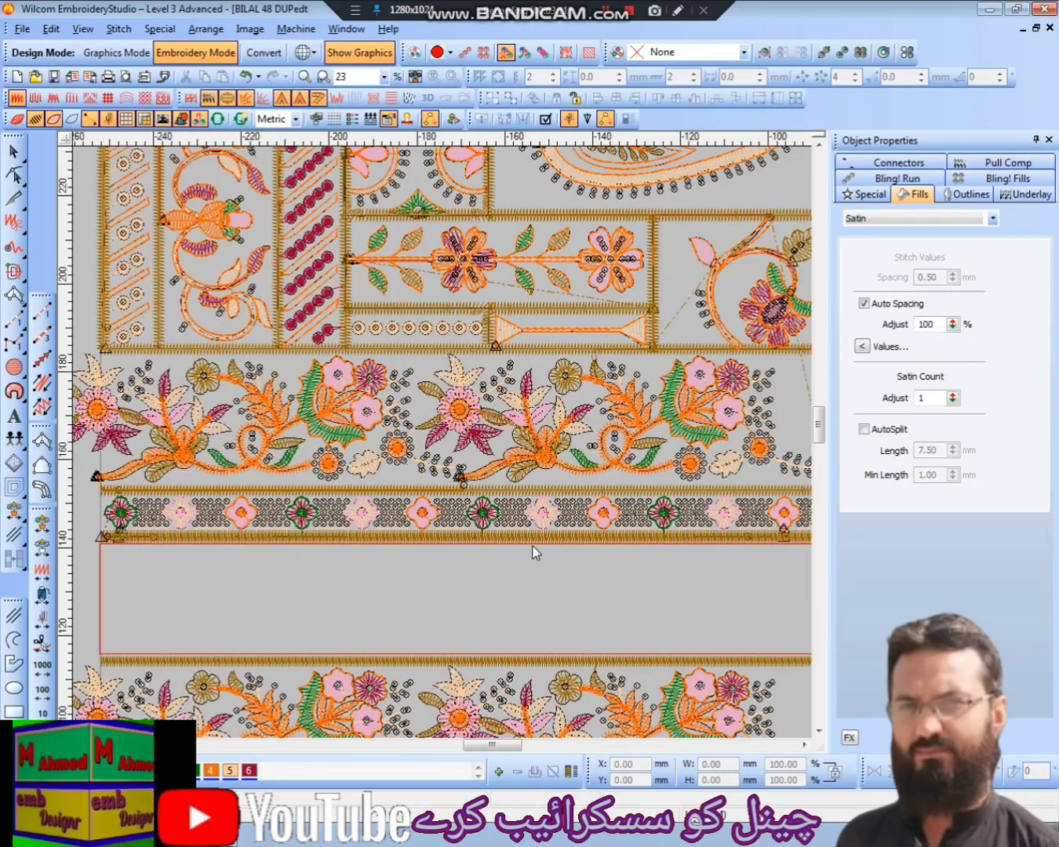
# Display the design in realistic stitch view and examine the lower flower border and the inner panels.
pyautogui.press('t')
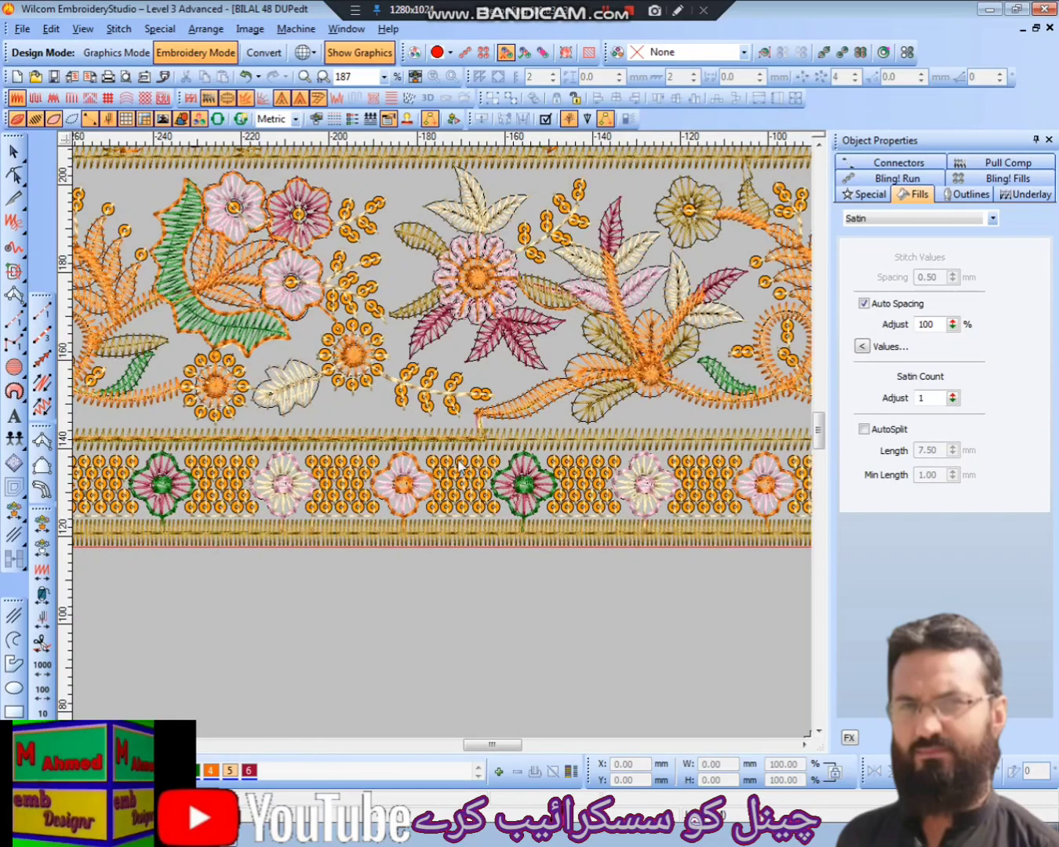
pyautogui.scroll(3, 449, 471)
pyautogui.scroll(2, 492, 594)
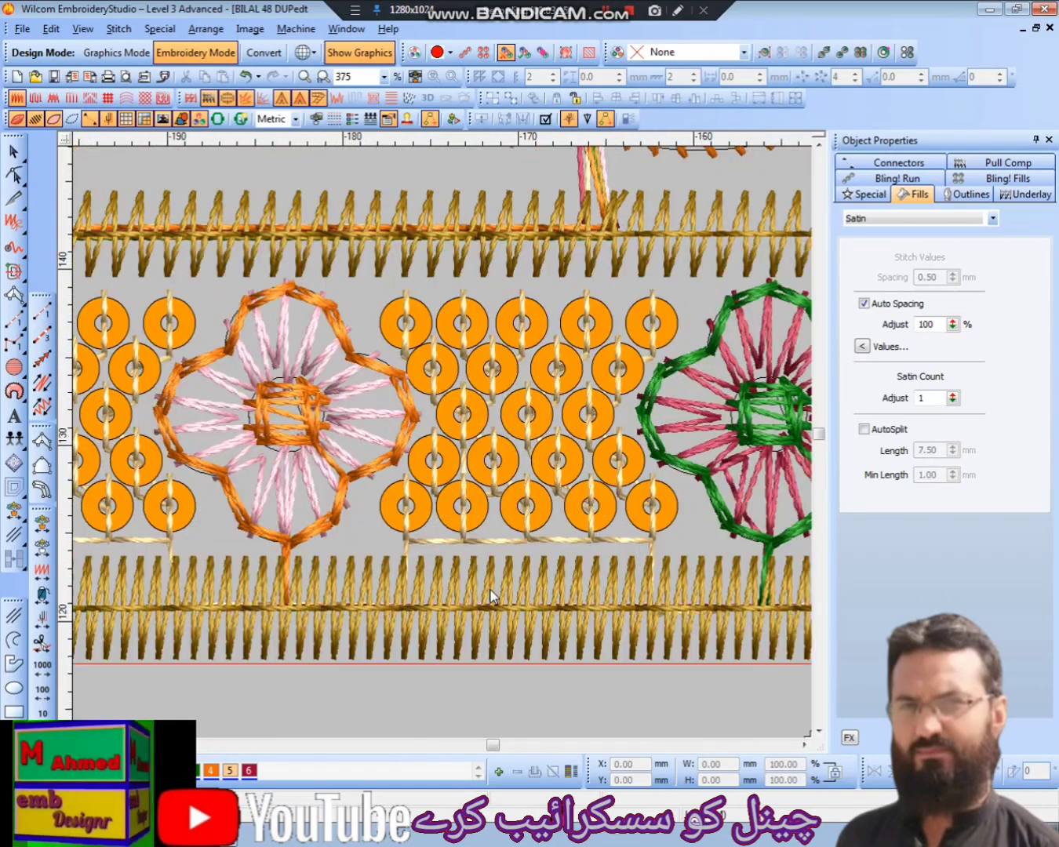
pyautogui.scroll(-7, 585, 575)
pyautogui.scroll(-2, 552, 604)
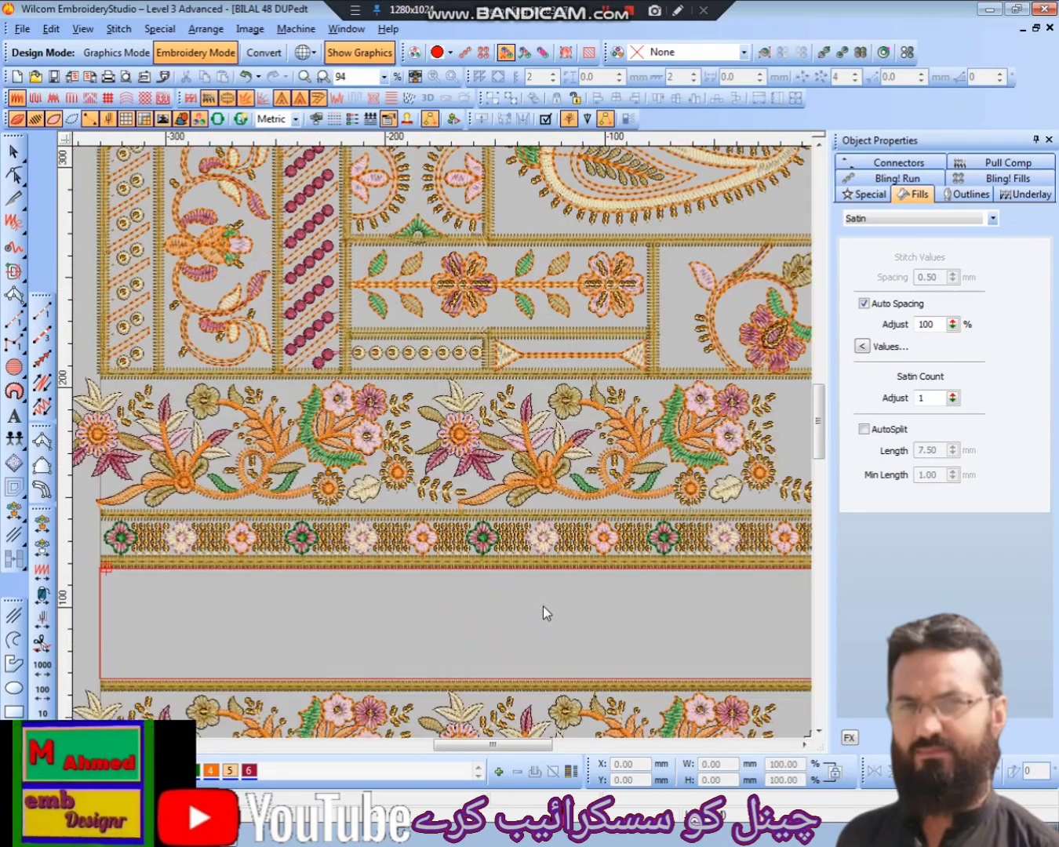
pyautogui.scroll(3, 533, 606)
pyautogui.scroll(-2, 601, 606)
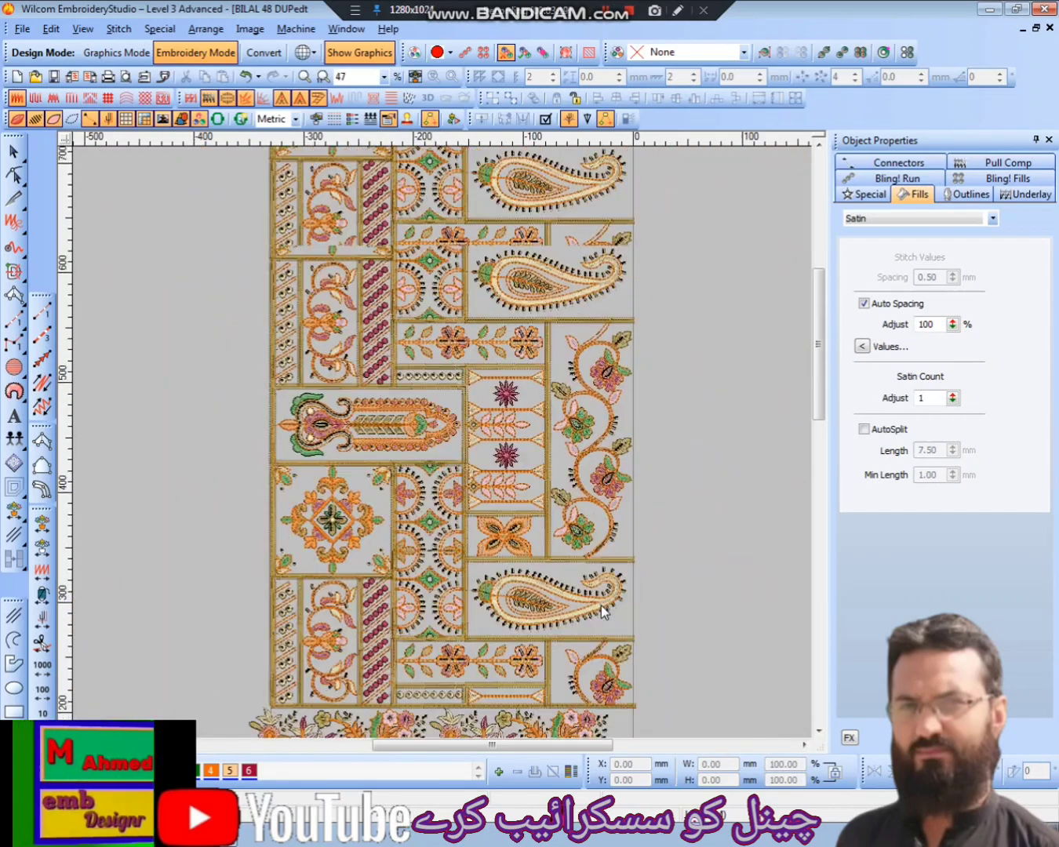
pyautogui.scroll(4, 567, 597)
pyautogui.scroll(2, 510, 591)
# Select all satin objects by stitch type and set their AutoSplit length to 7.5 mm.
pyautogui.click(309, 449)
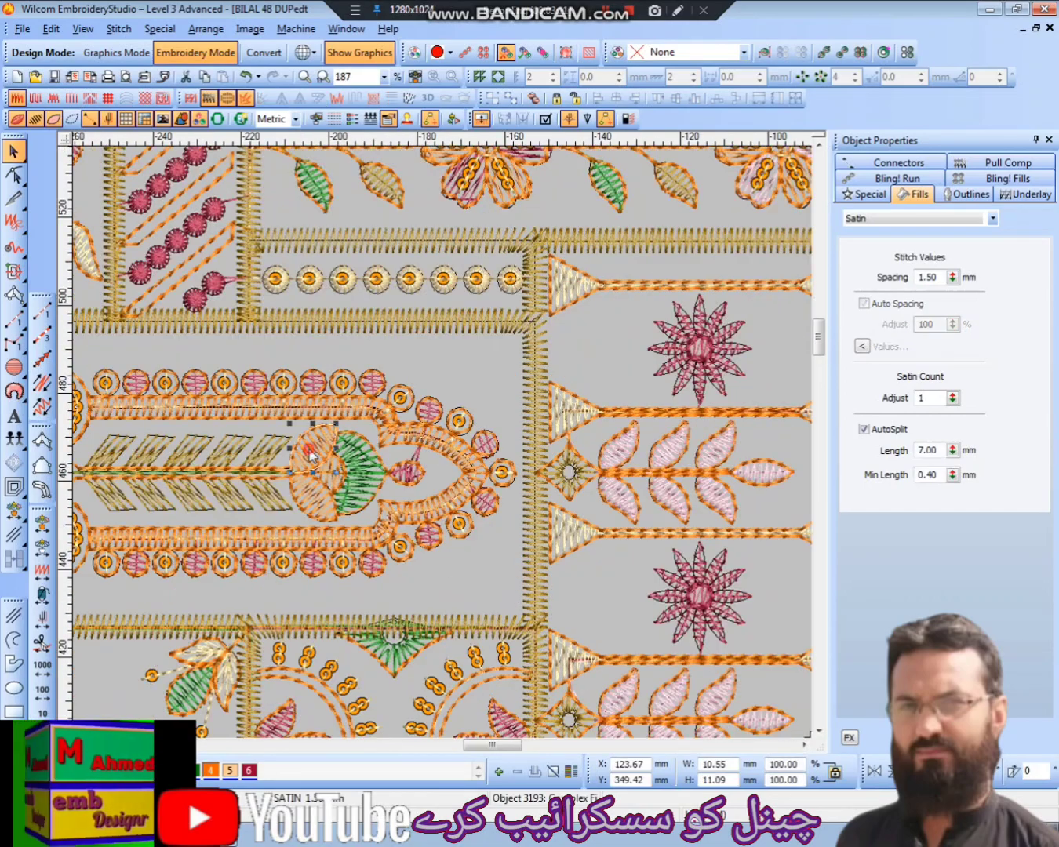
pyautogui.click(679, 554)
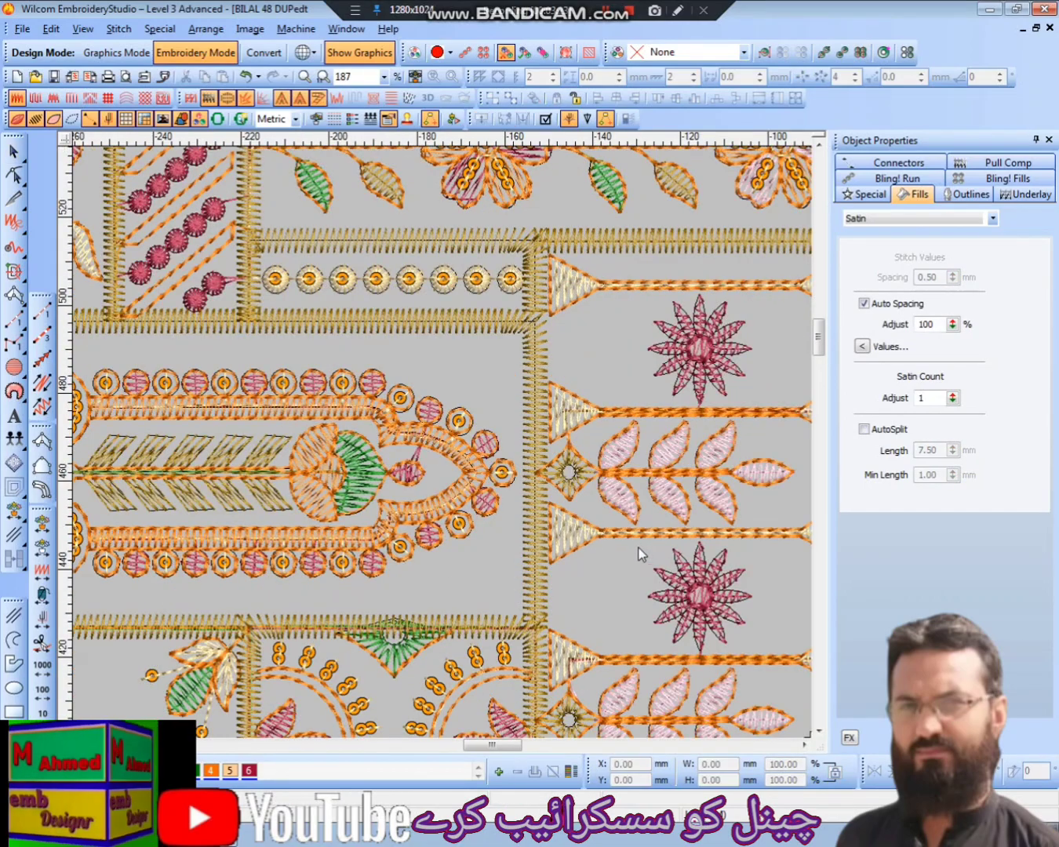
pyautogui.hotkey('ctrl', 'shift', 's')
pyautogui.click(437, 385)
pyautogui.click(609, 386)
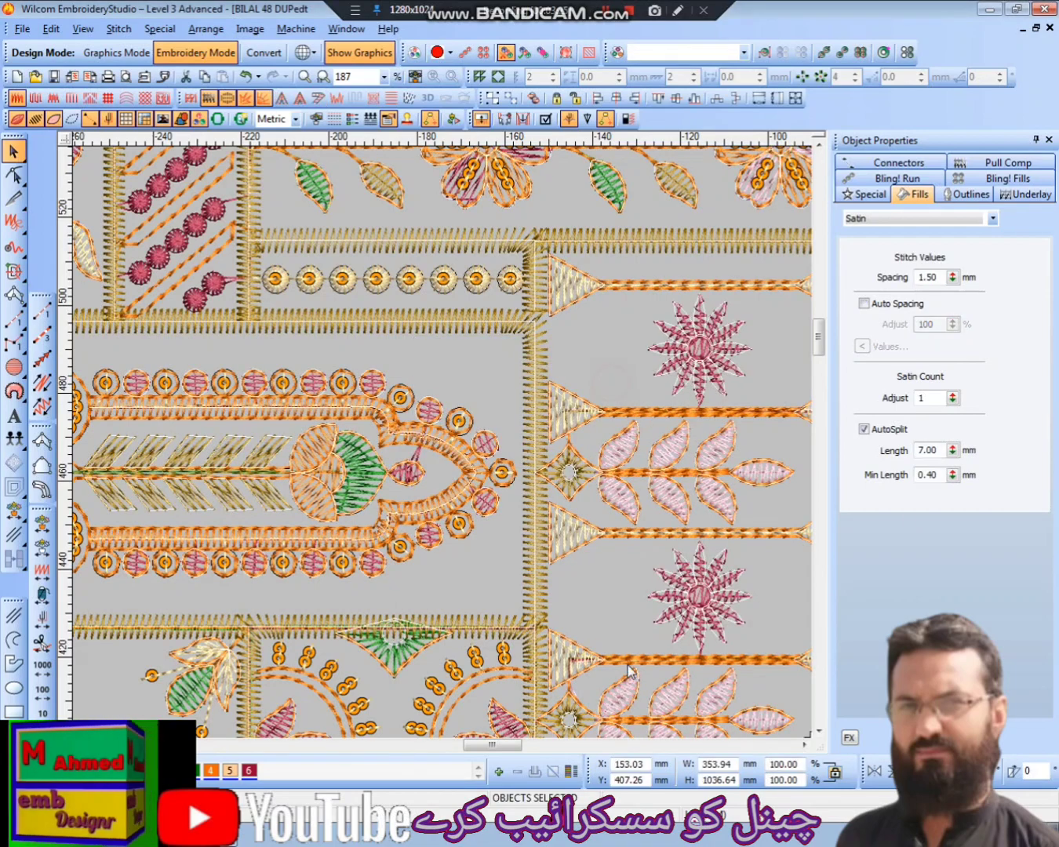
pyautogui.moveTo(944, 452); pyautogui.dragTo(863, 457)
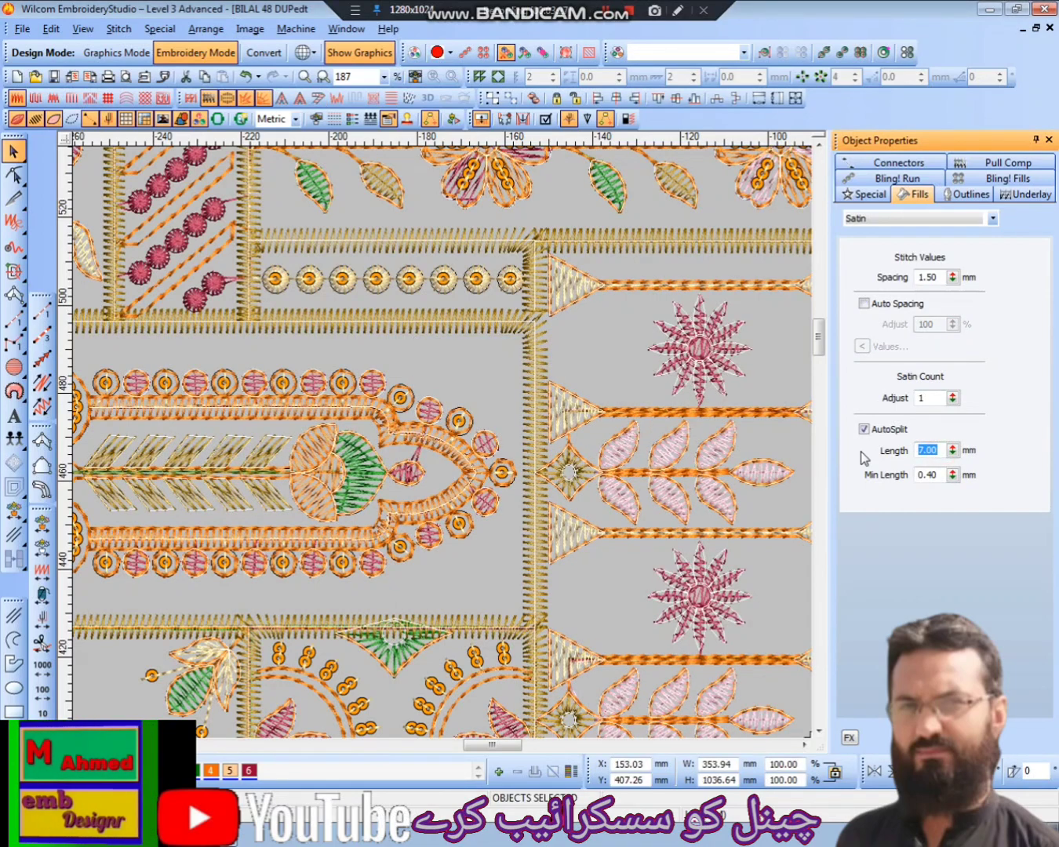
pyautogui.write('7.50')
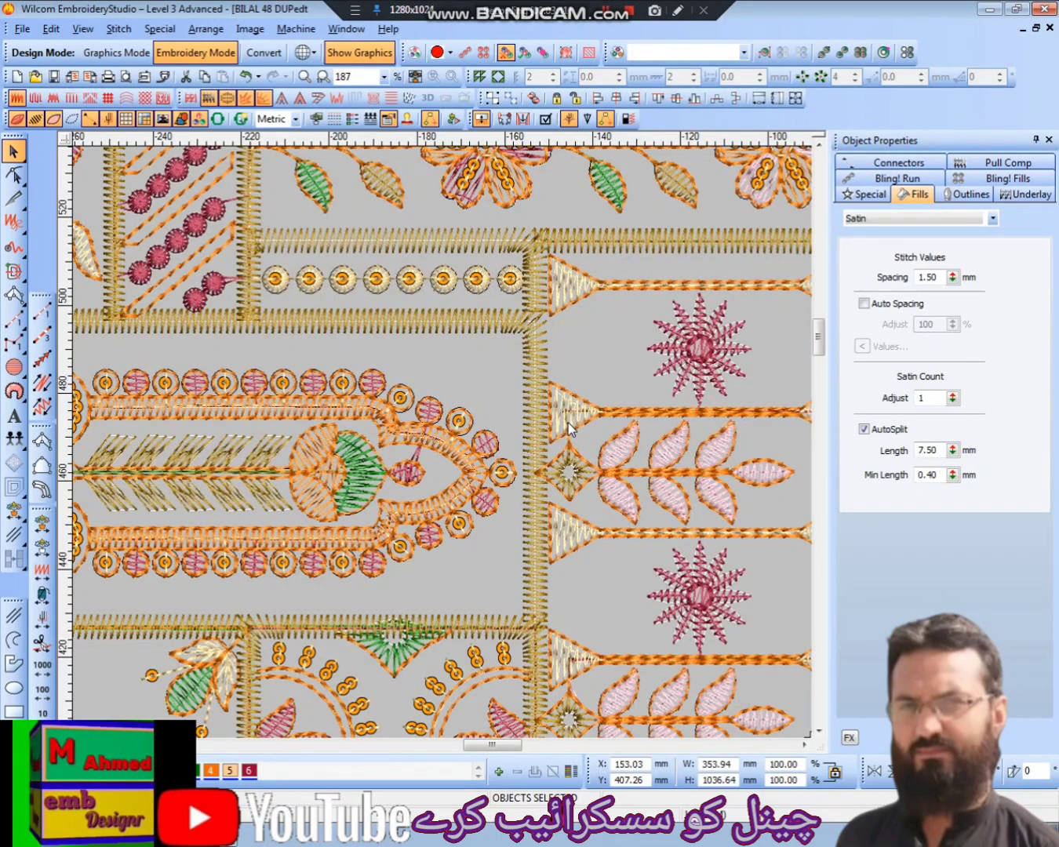
# Deselect everything and run small-stitch removal again on the whole design with a 1.7 mm minimum stitch.
pyautogui.press('0')
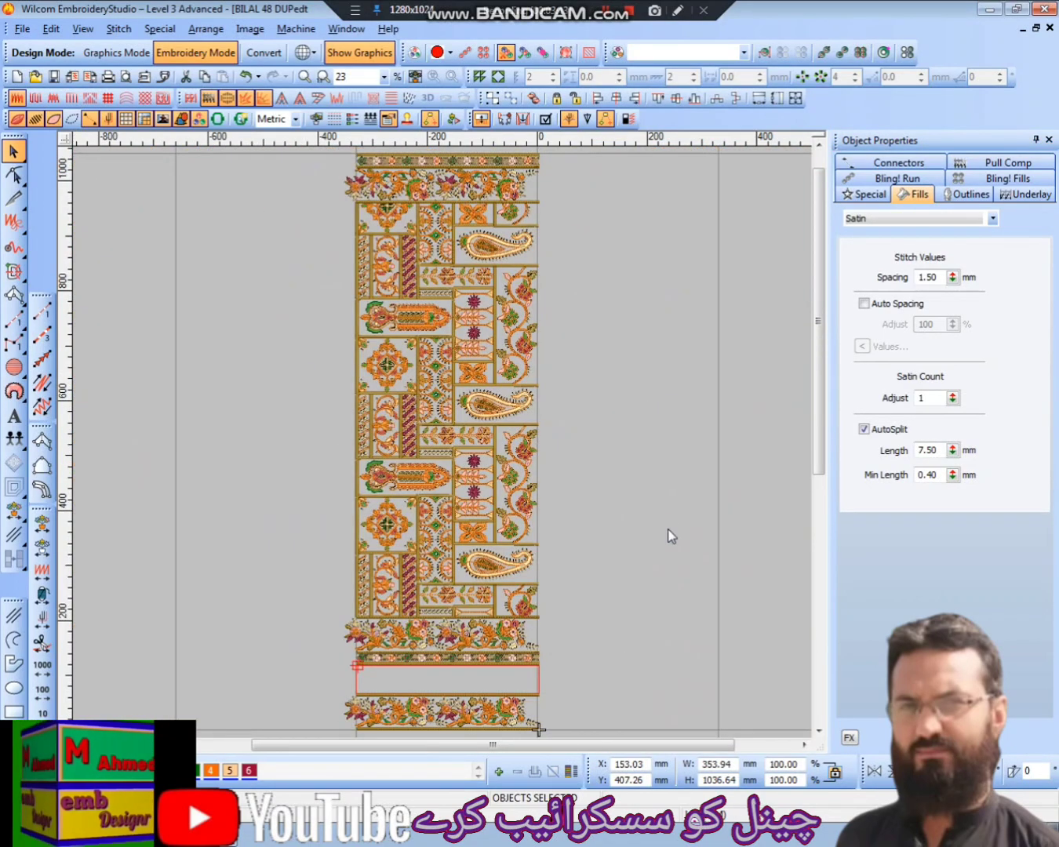
pyautogui.press('Escape')
pyautogui.hotkey('alt', 's')
pyautogui.press('Up')
pyautogui.press('Return')
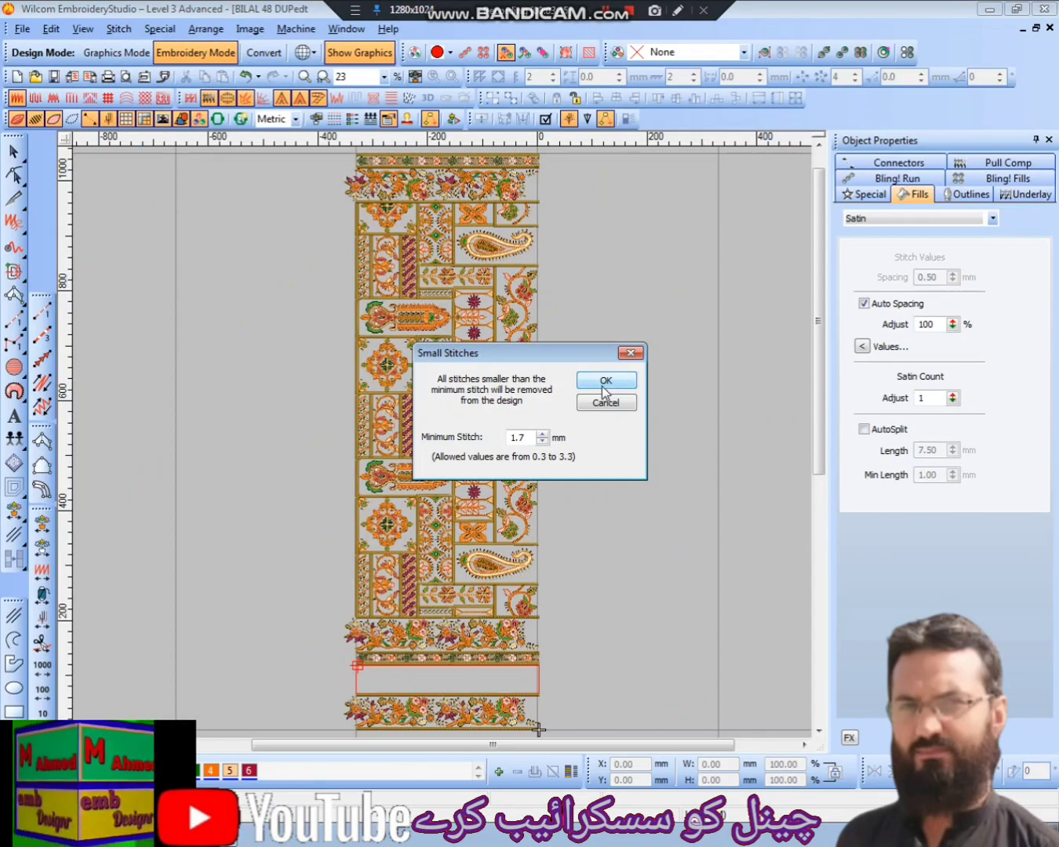
pyautogui.click(605, 385)
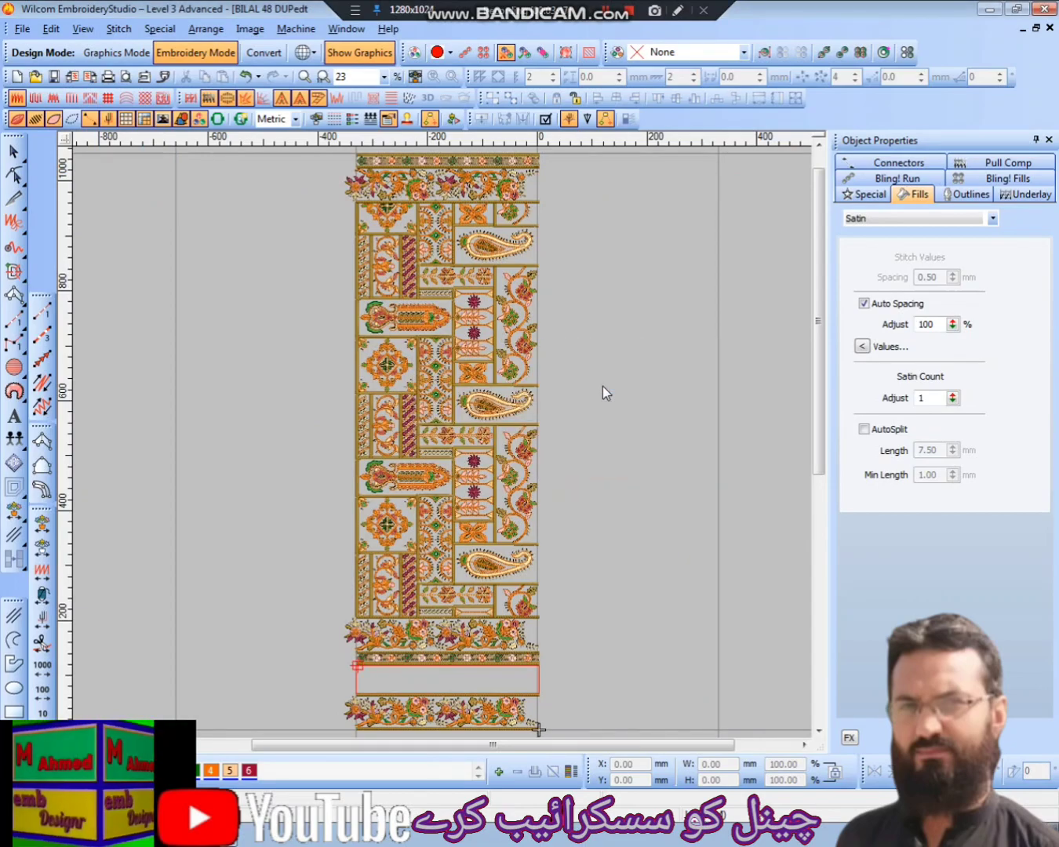
# Examine the lower flower borders, the narrow blossom band and the zigzag fill of a cream circle above them up close.
pyautogui.scroll(-3, 539, 614)
pyautogui.scroll(10, 539, 608)
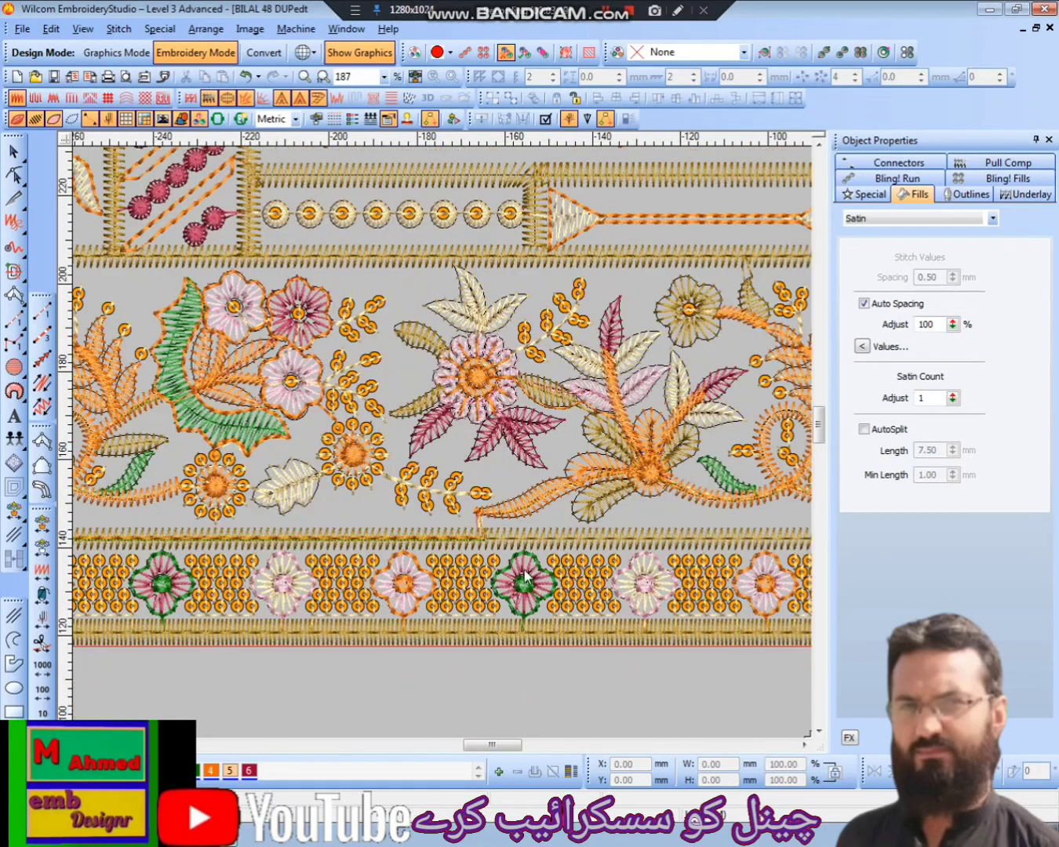
pyautogui.scroll(-7, 515, 588)
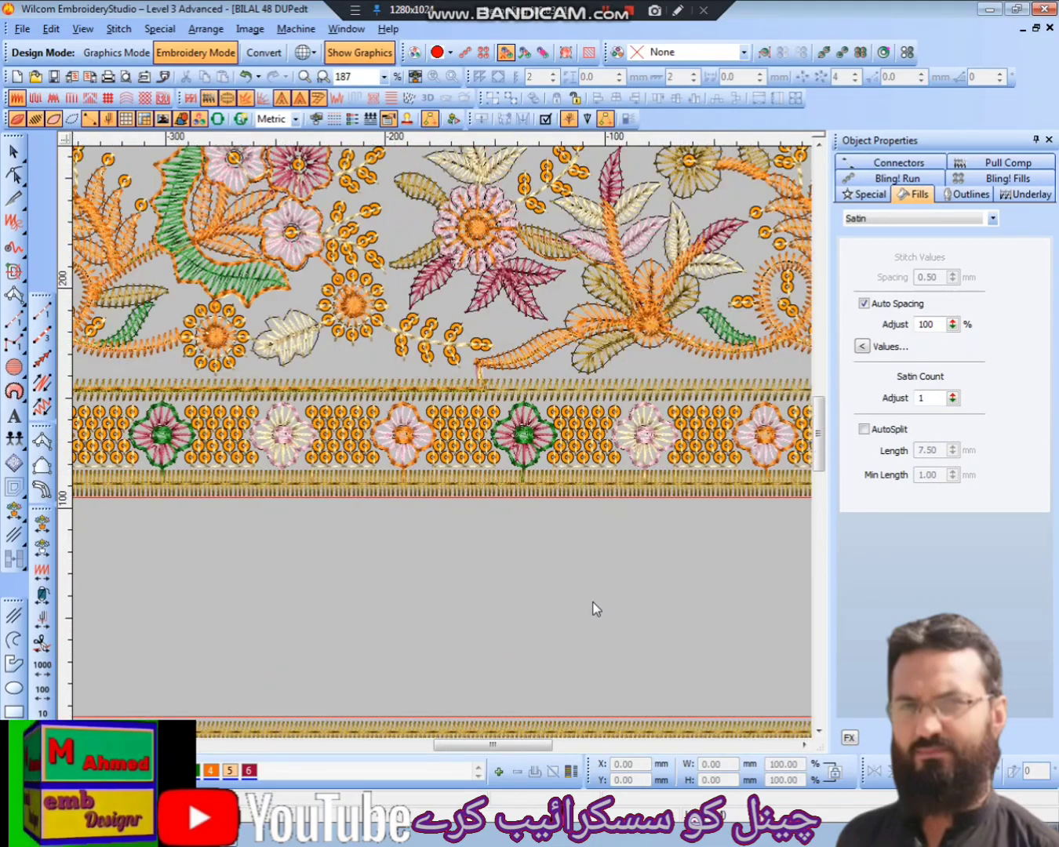
pyautogui.scroll(7, 542, 531)
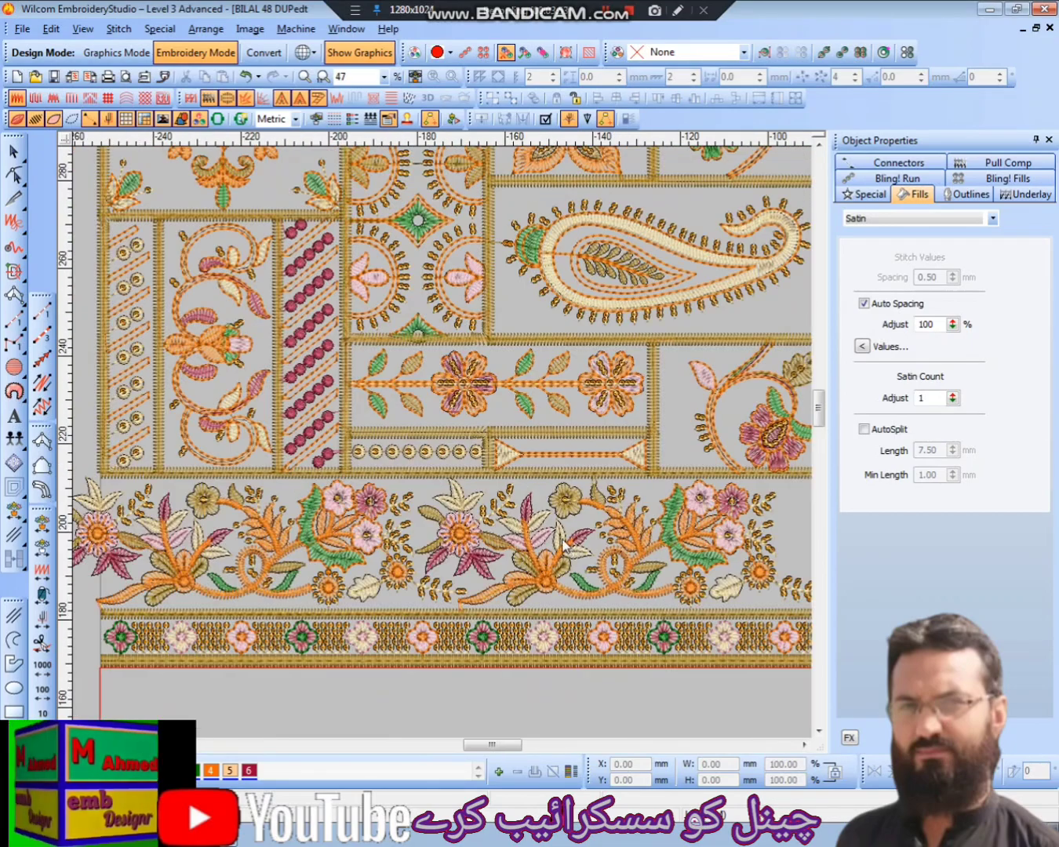
pyautogui.click(524, 506)
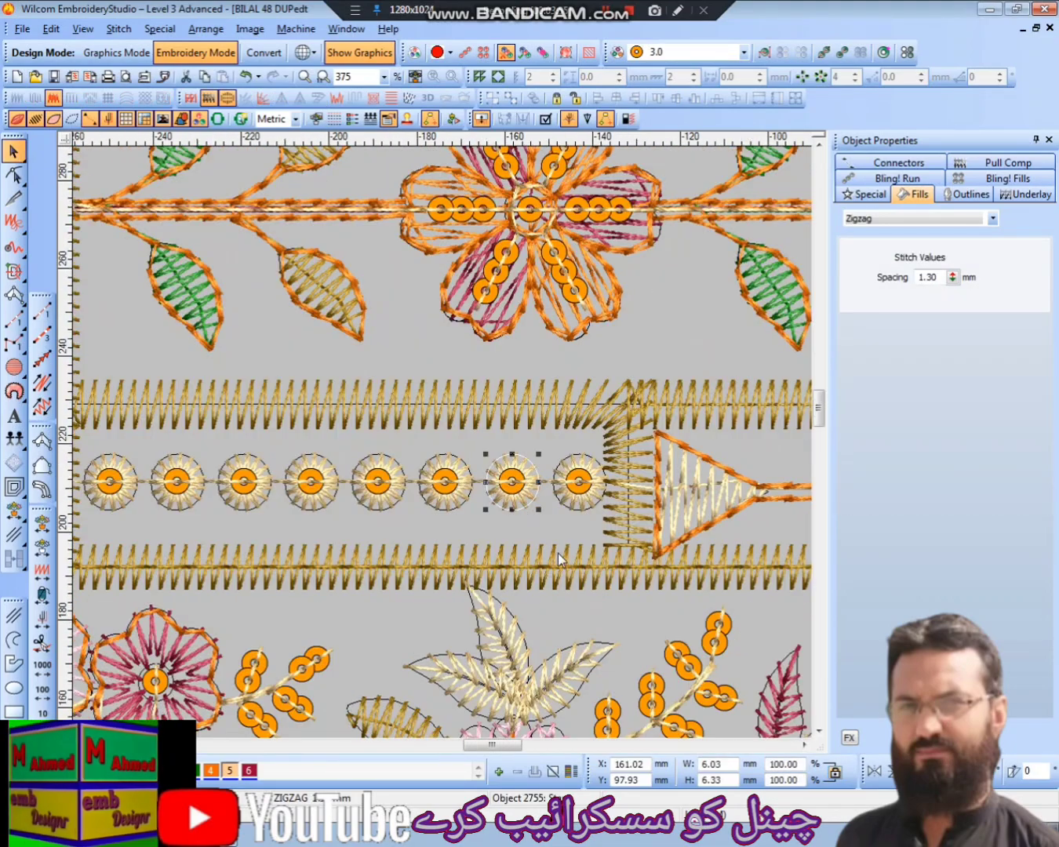
pyautogui.scroll(-1, 540, 530)
pyautogui.scroll(-1, 555, 550)
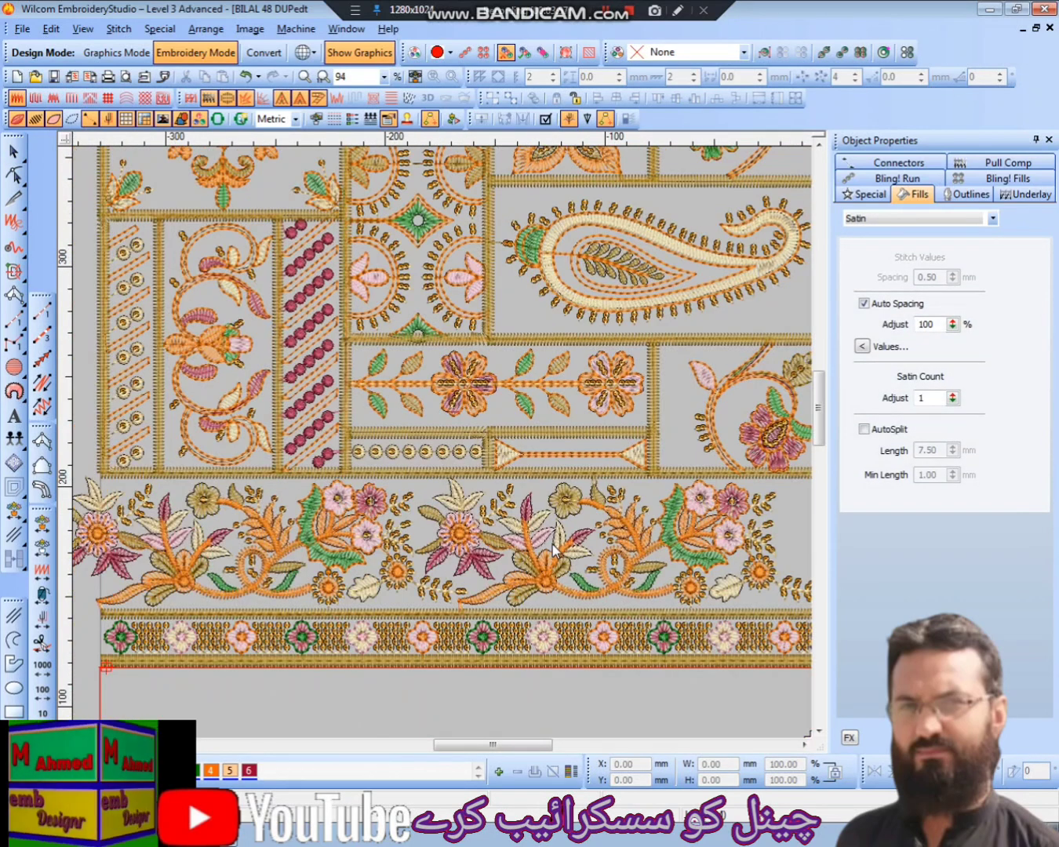
pyautogui.scroll(-2, 555, 550)
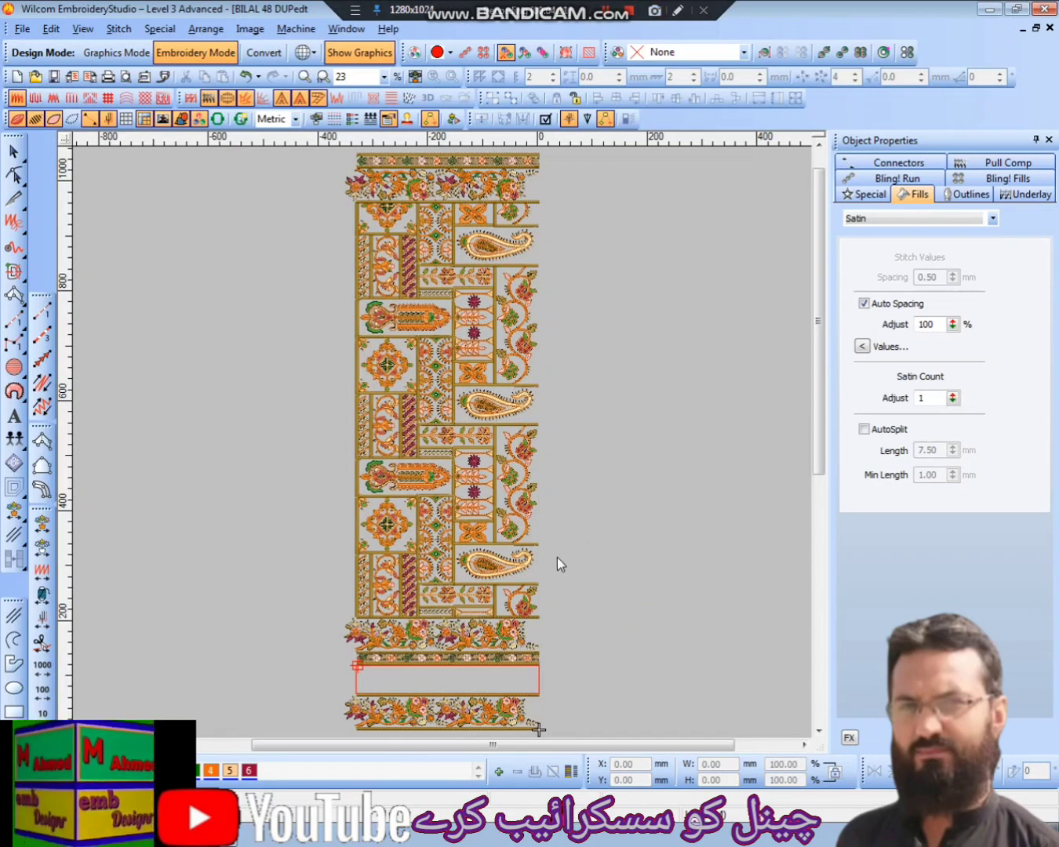
pyautogui.scroll(-3, 560, 601)
pyautogui.scroll(1, 565, 601)
pyautogui.scroll(-5, 536, 613)
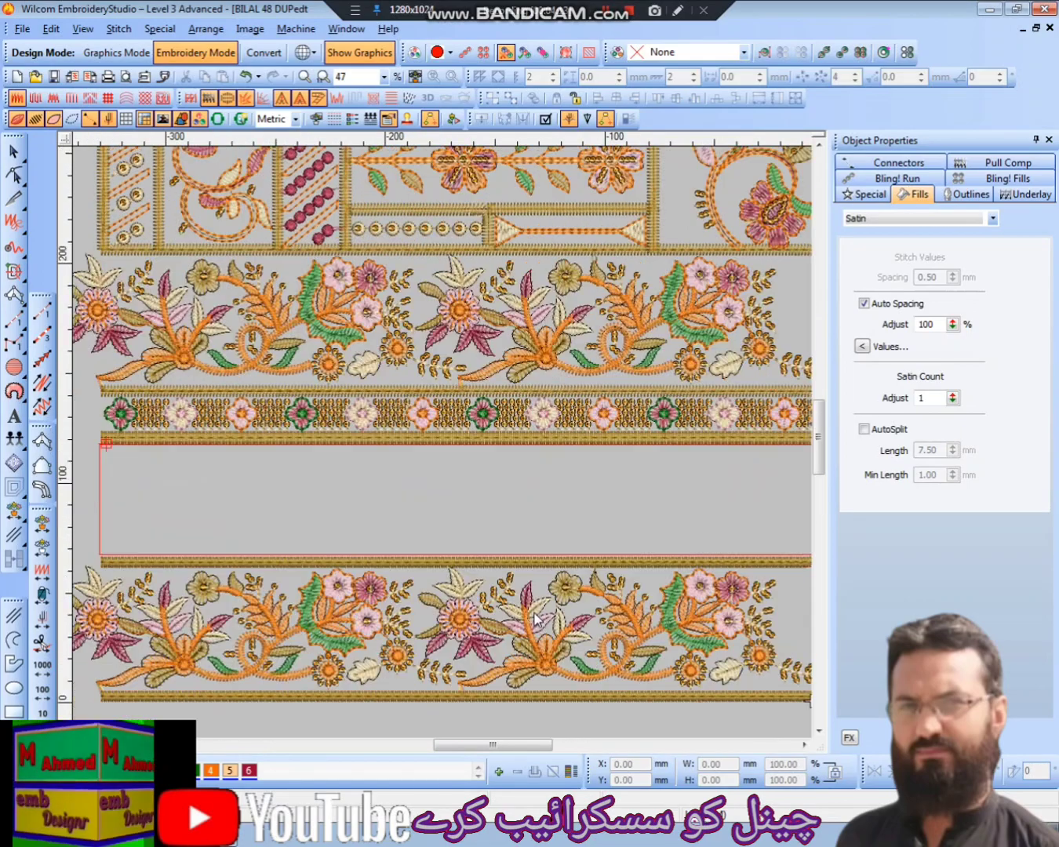
pyautogui.scroll(-2, 615, 627)
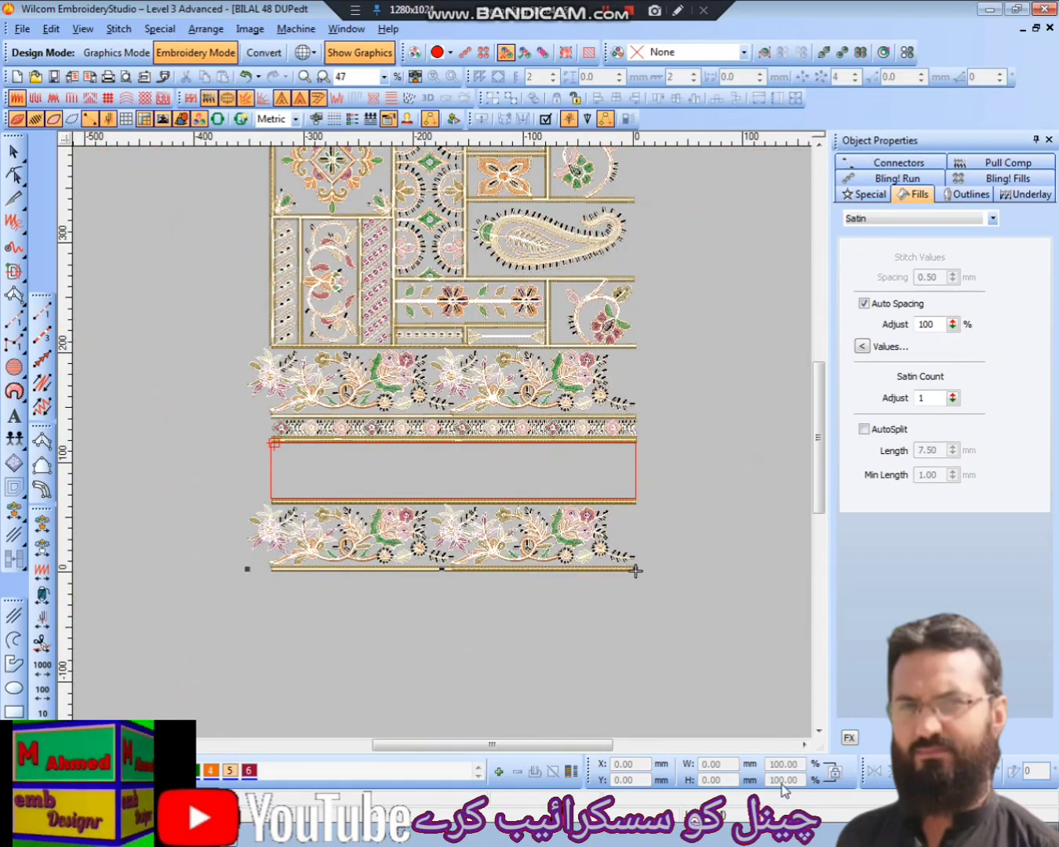
# Check the whole design's overall size and stitch information in Design Properties, leaving its settings as they are.
pyautogui.hotkey('ctrl', 'a')
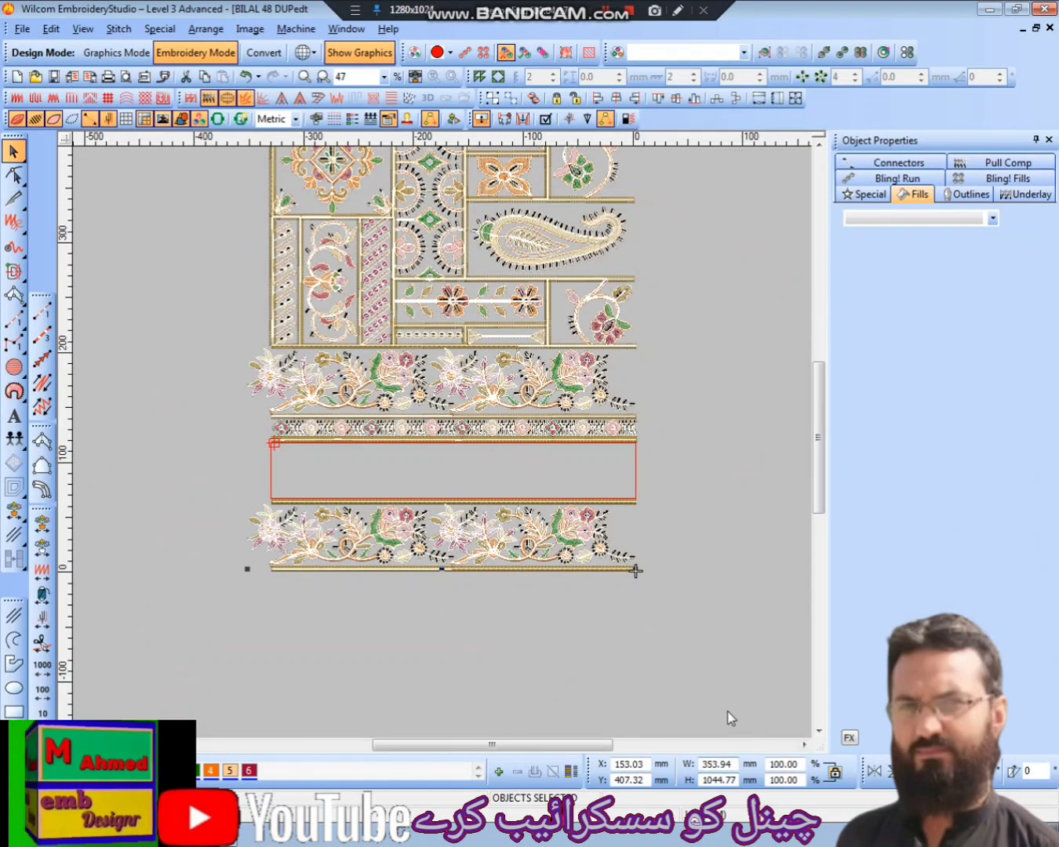
pyautogui.click(679, 611)
pyautogui.rightClick(680, 607)
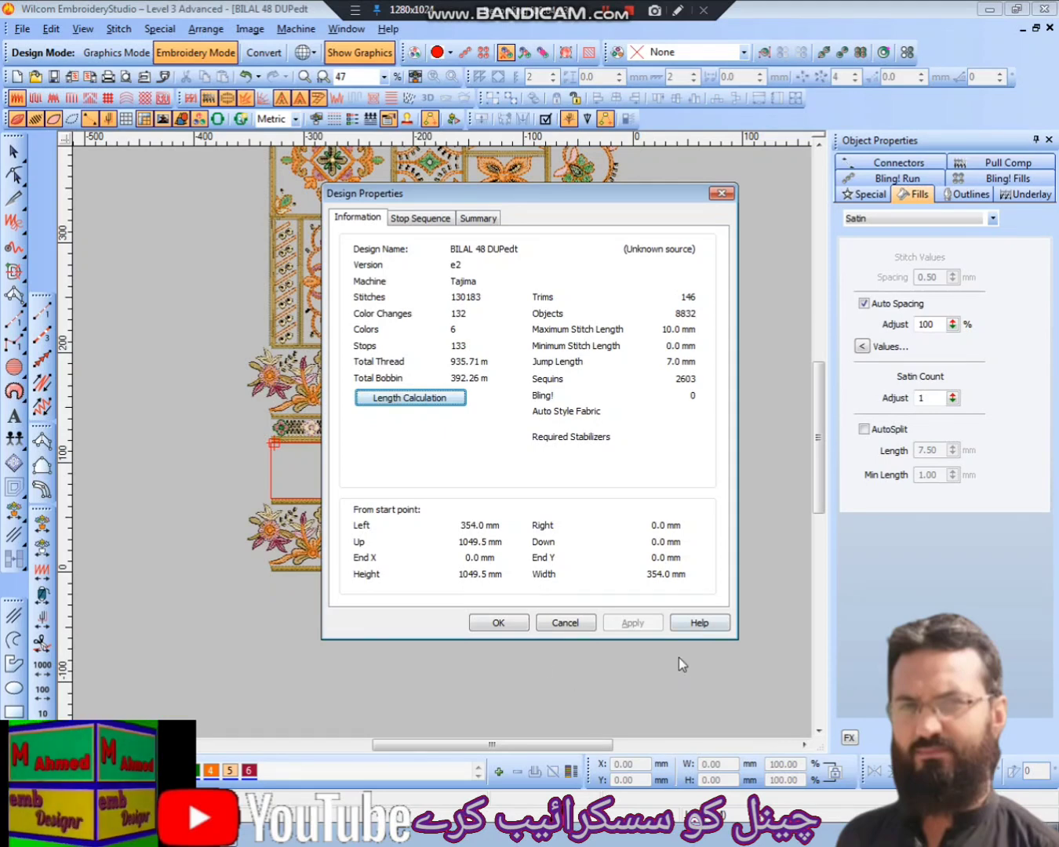
pyautogui.click(572, 624)
pyautogui.press('0')
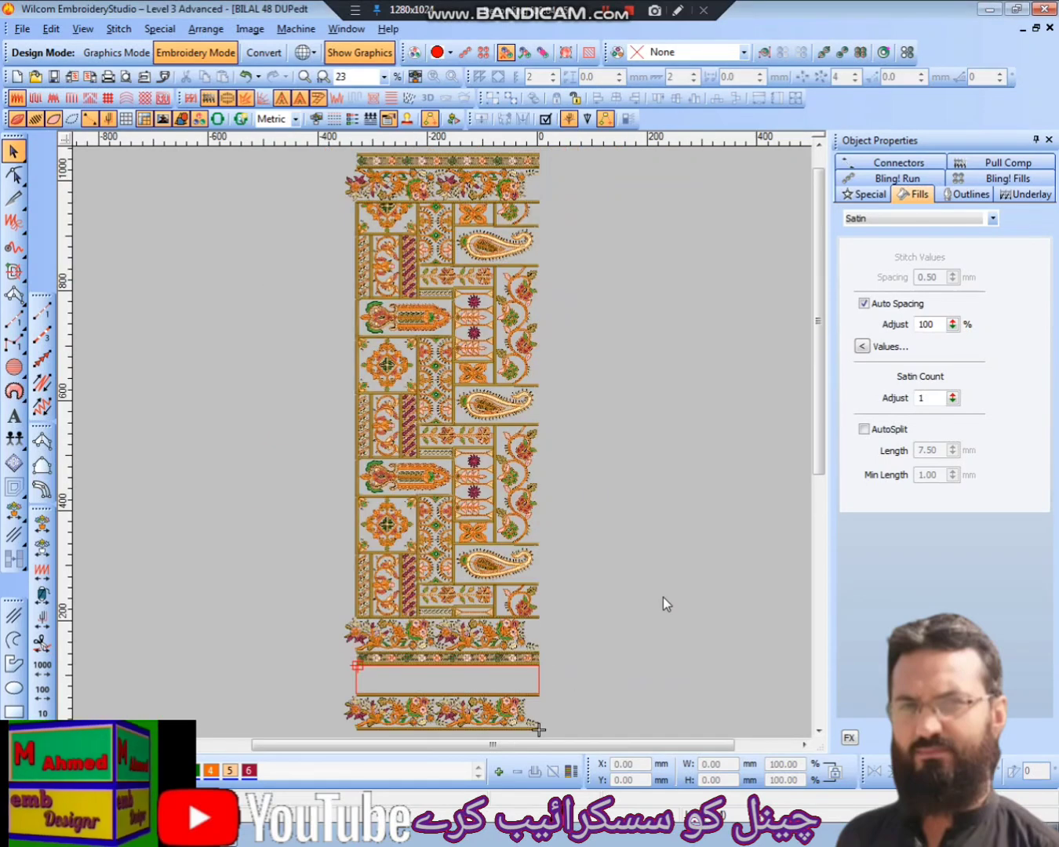
# Leave realistic stitch view and display three horizontal repeats of the design at a distance of 330 mm.
pyautogui.press('t')
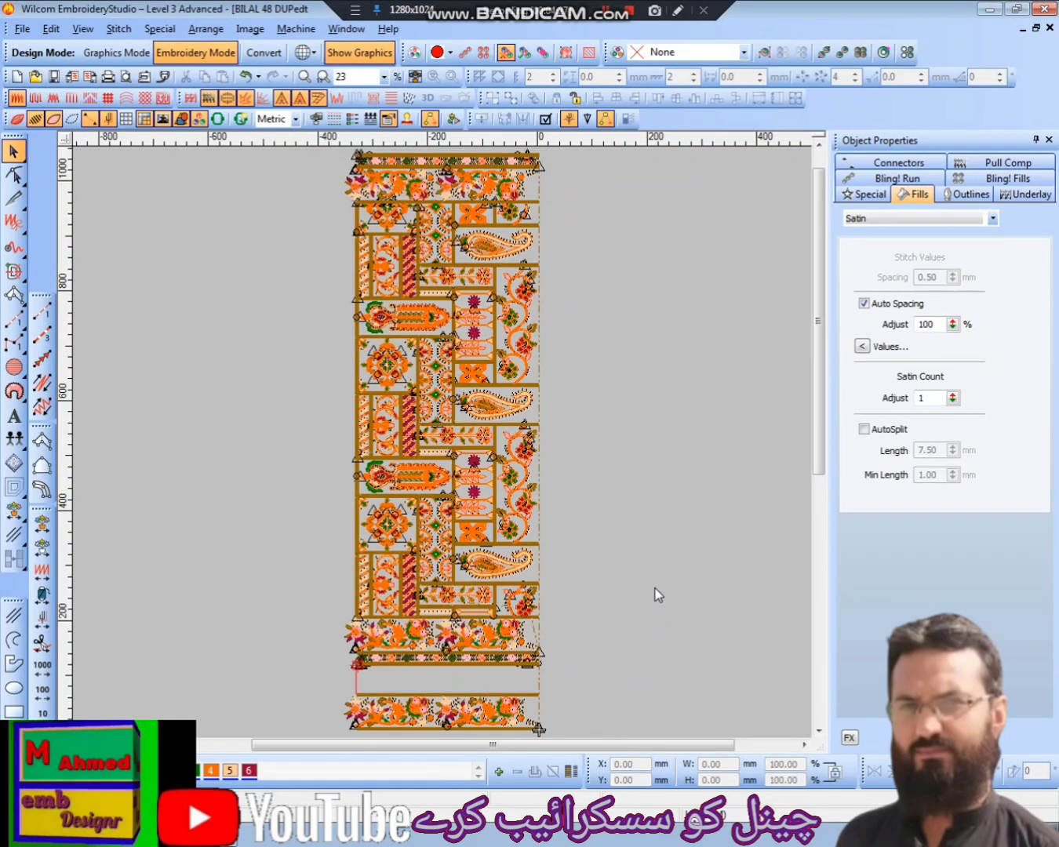
pyautogui.hotkey('ctrl', 'r')
pyautogui.press('space')
pyautogui.press('Tab')
pyautogui.write('3')
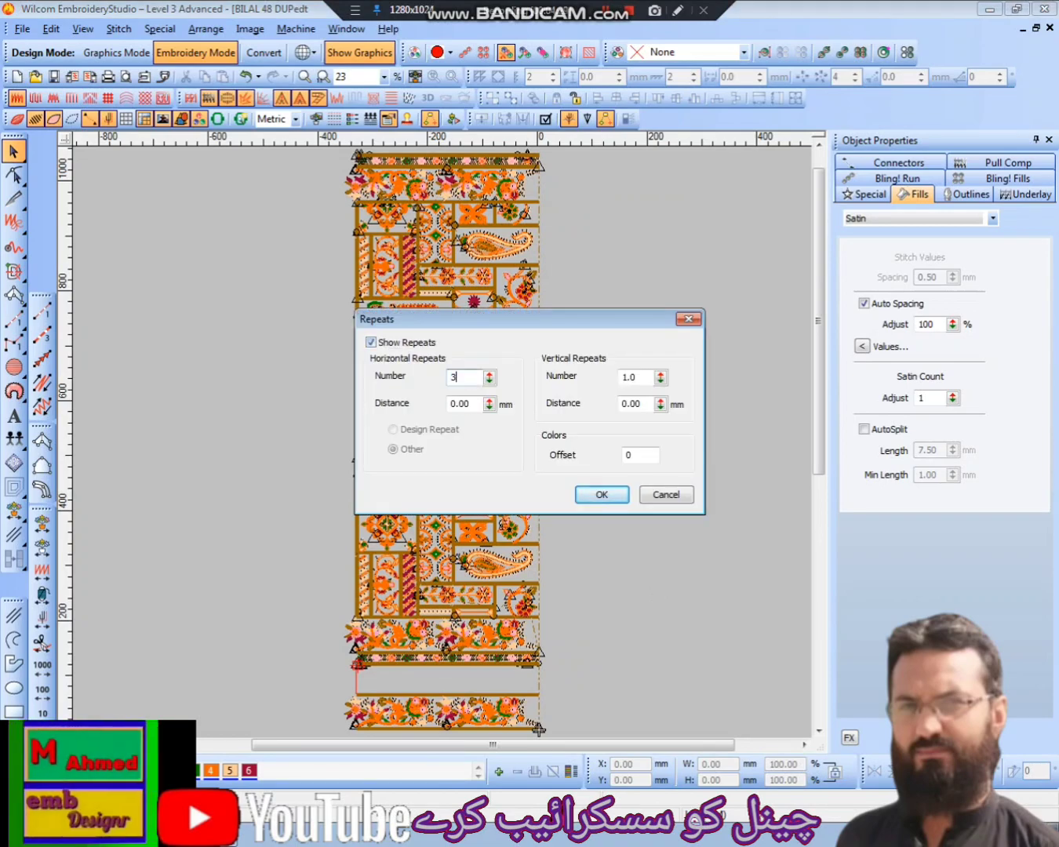
pyautogui.press('Tab')
pyautogui.write('330')
pyautogui.press('Return')
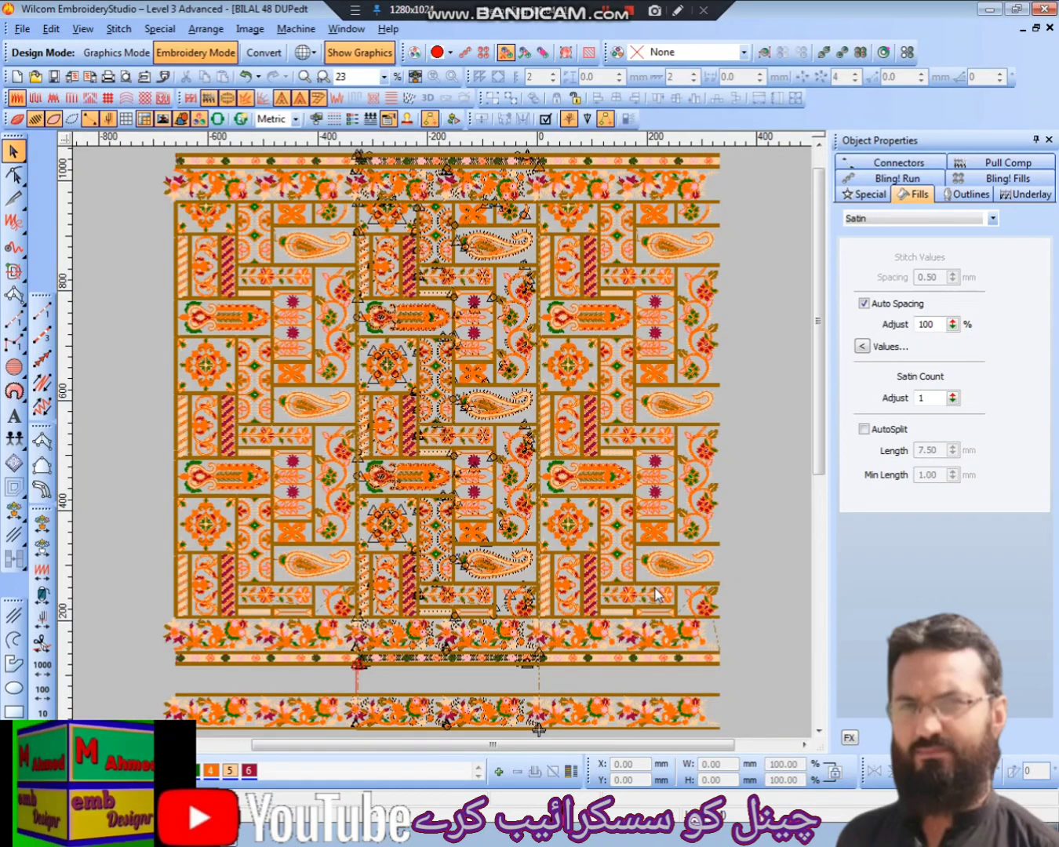
# Examine how the repeated panels join side by side, and inspect the inner motifs and lower borders in realistic stitch view.
pyautogui.press('z')
pyautogui.hotkey('ctrl', 'a')
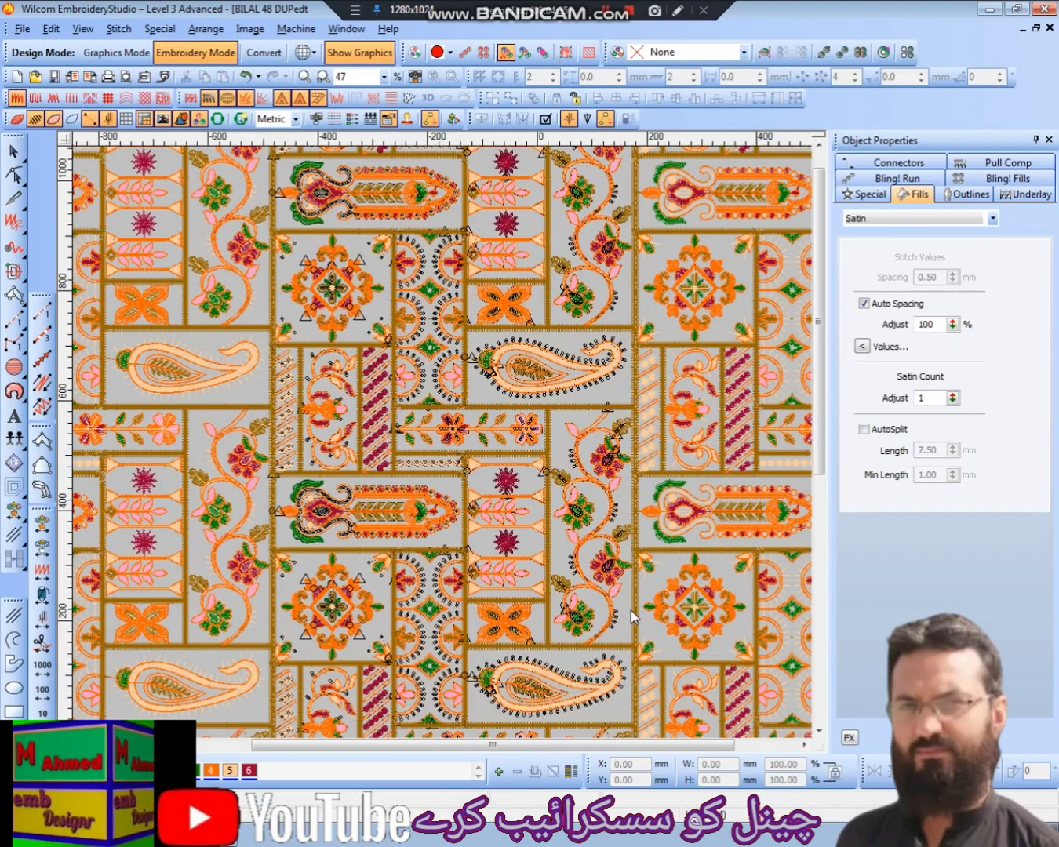
pyautogui.hotkey('shift', 'z')
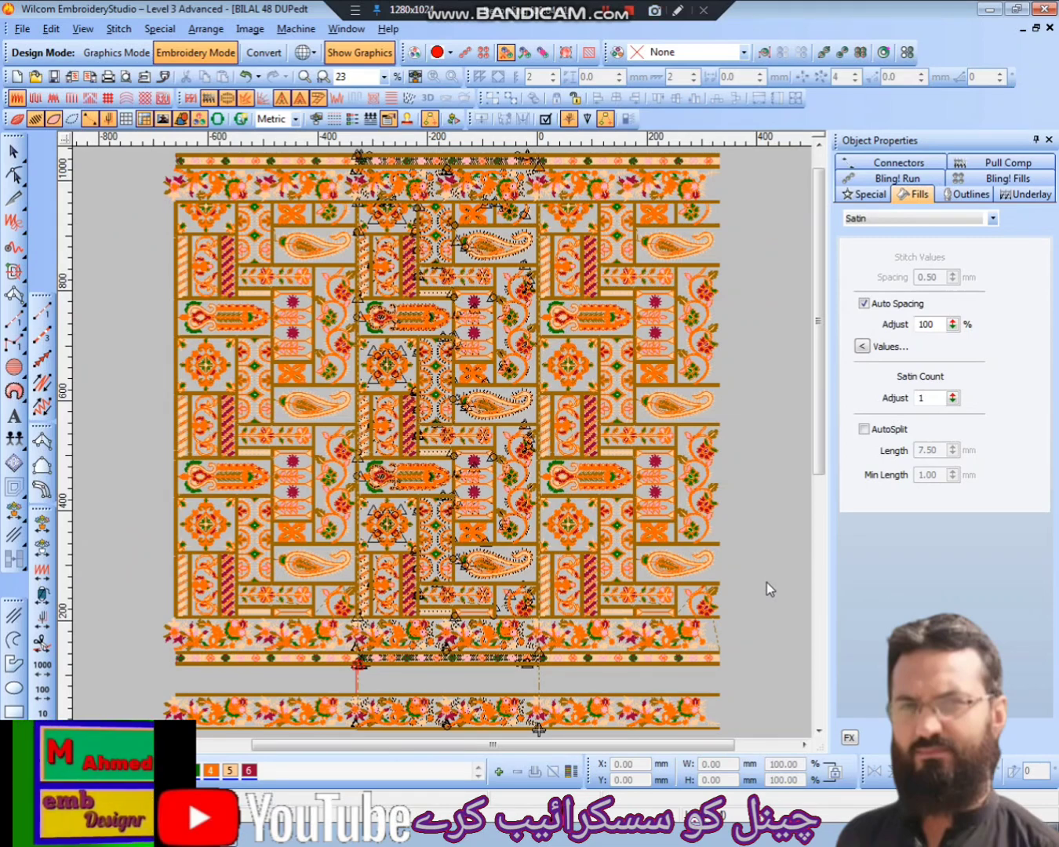
pyautogui.scroll(-3, 753, 584)
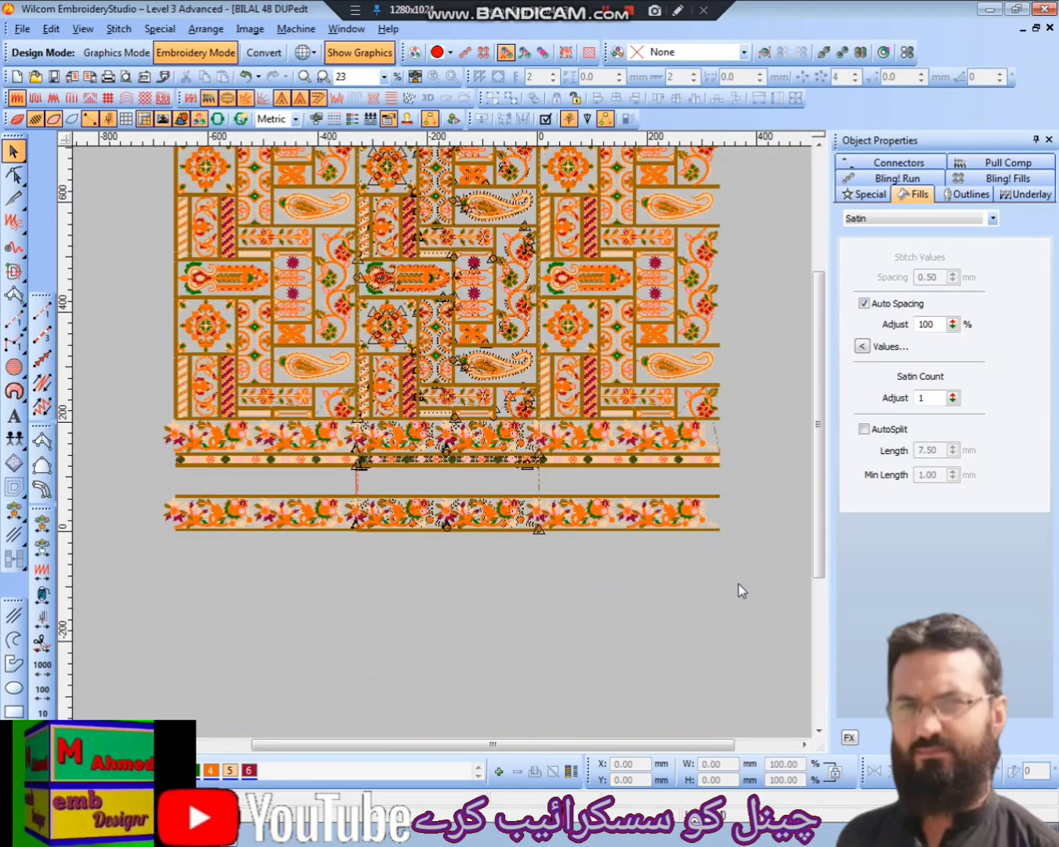
pyautogui.scroll(6, 553, 575)
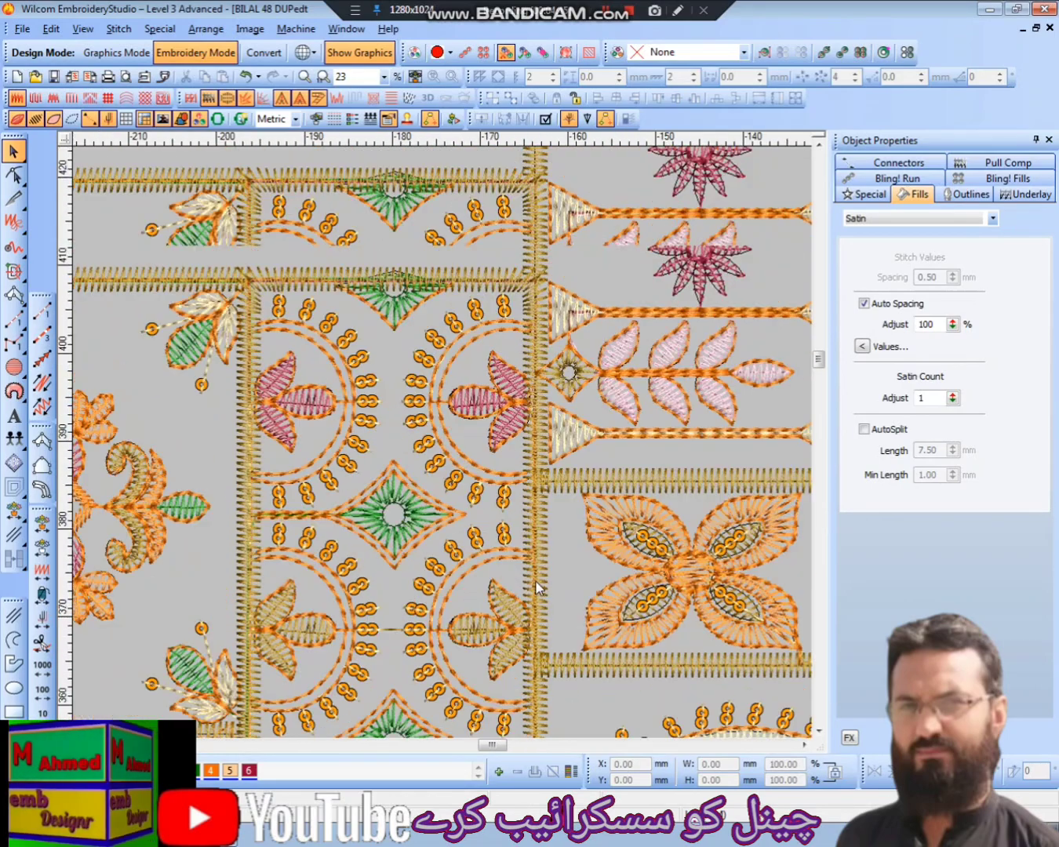
pyautogui.scroll(-3, 603, 568)
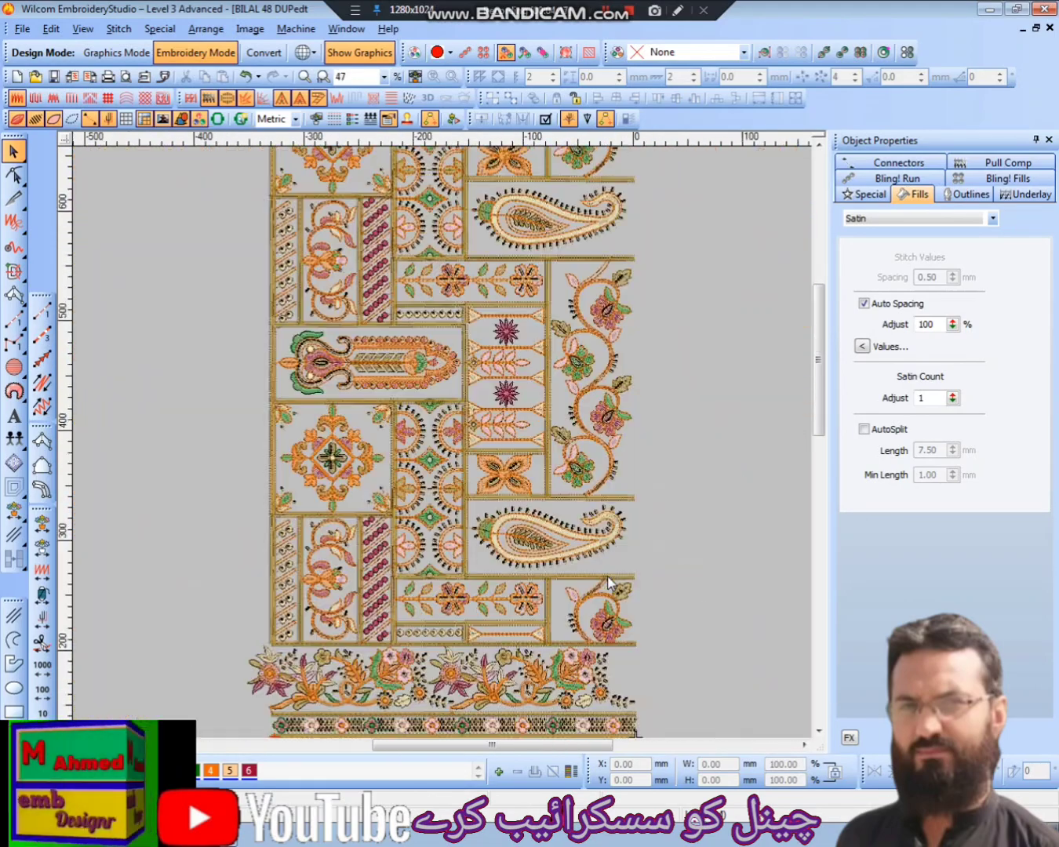
pyautogui.scroll(3, 610, 582)
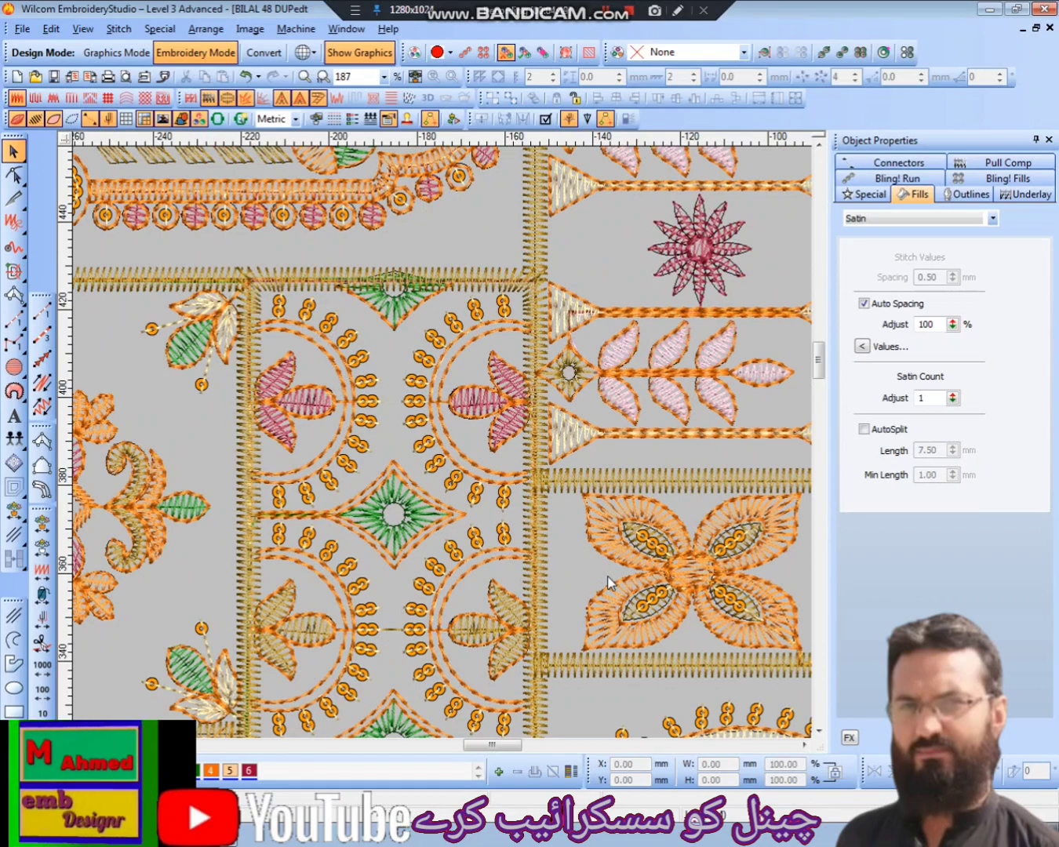
pyautogui.scroll(-3, 610, 582)
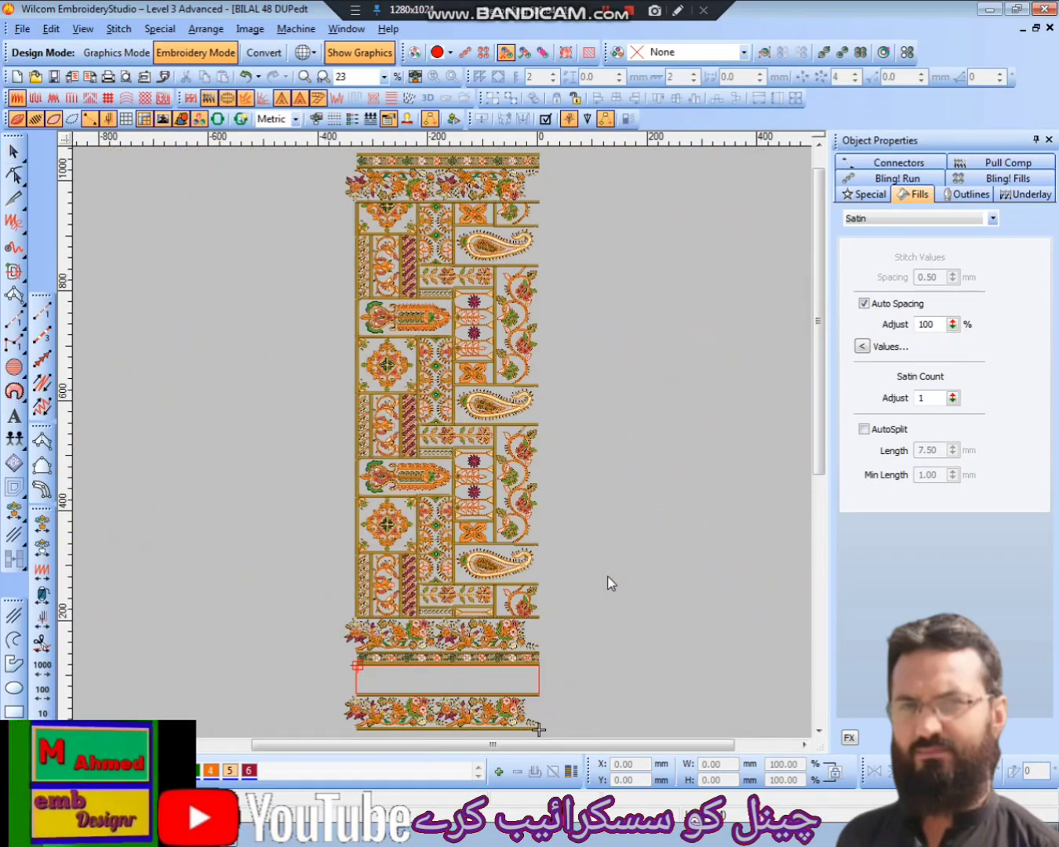
pyautogui.scroll(3, 610, 582)
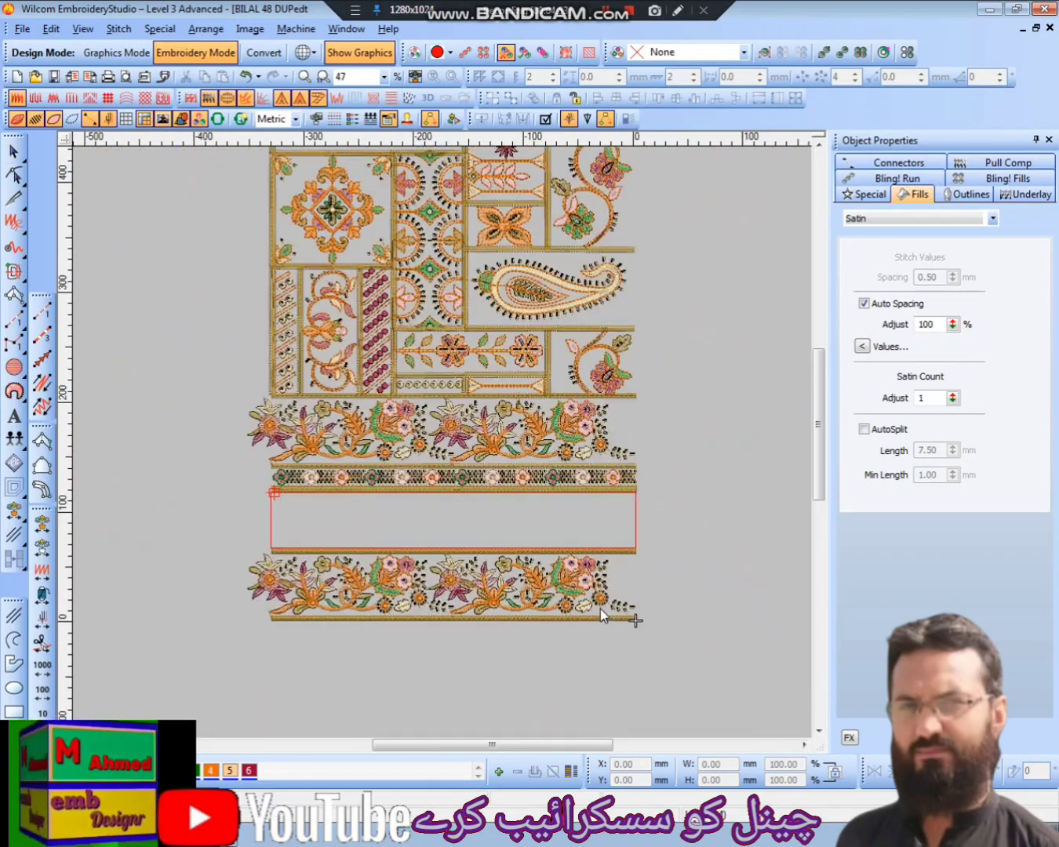
pyautogui.scroll(-2, 634, 564)
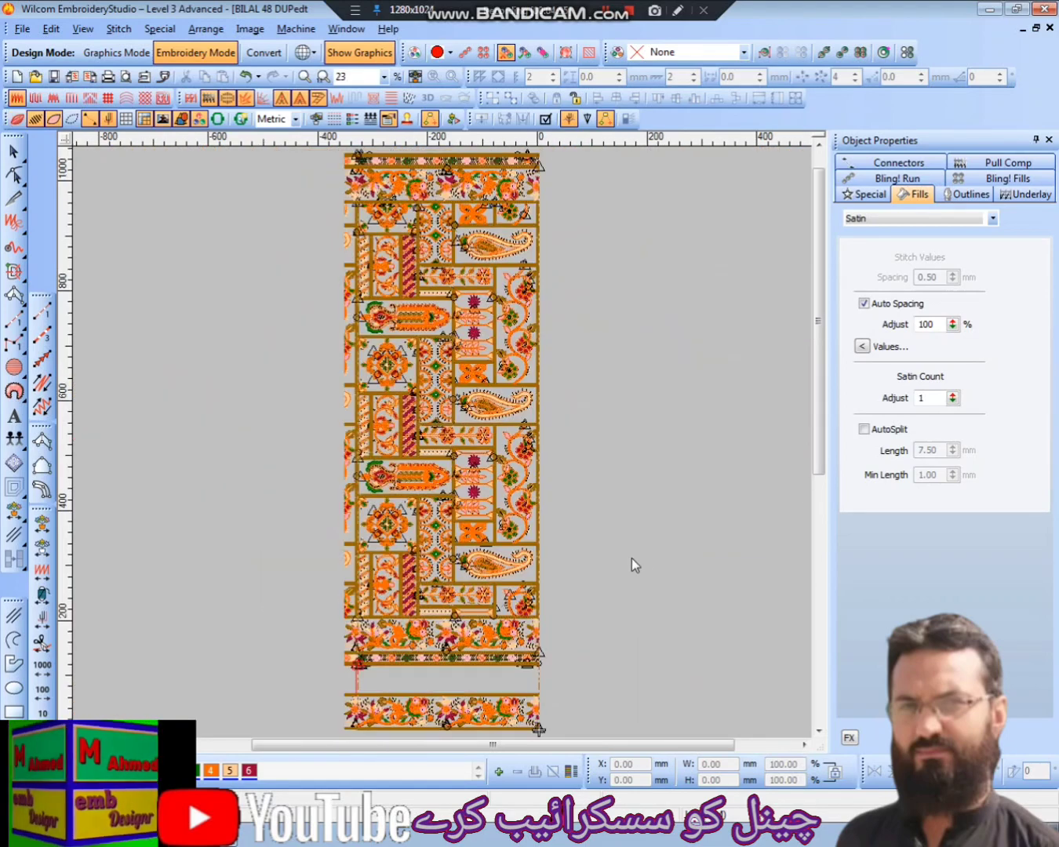
# Travel from the design's start through the color changes to review the stitching sequence of the lower borders and first panels.
pyautogui.press('Home')
pyautogui.press('pagedown')
pyautogui.press('pagedown')
pyautogui.press('pagedown')
pyautogui.press('pagedown')
pyautogui.press('pagedown')
pyautogui.press('pagedown')
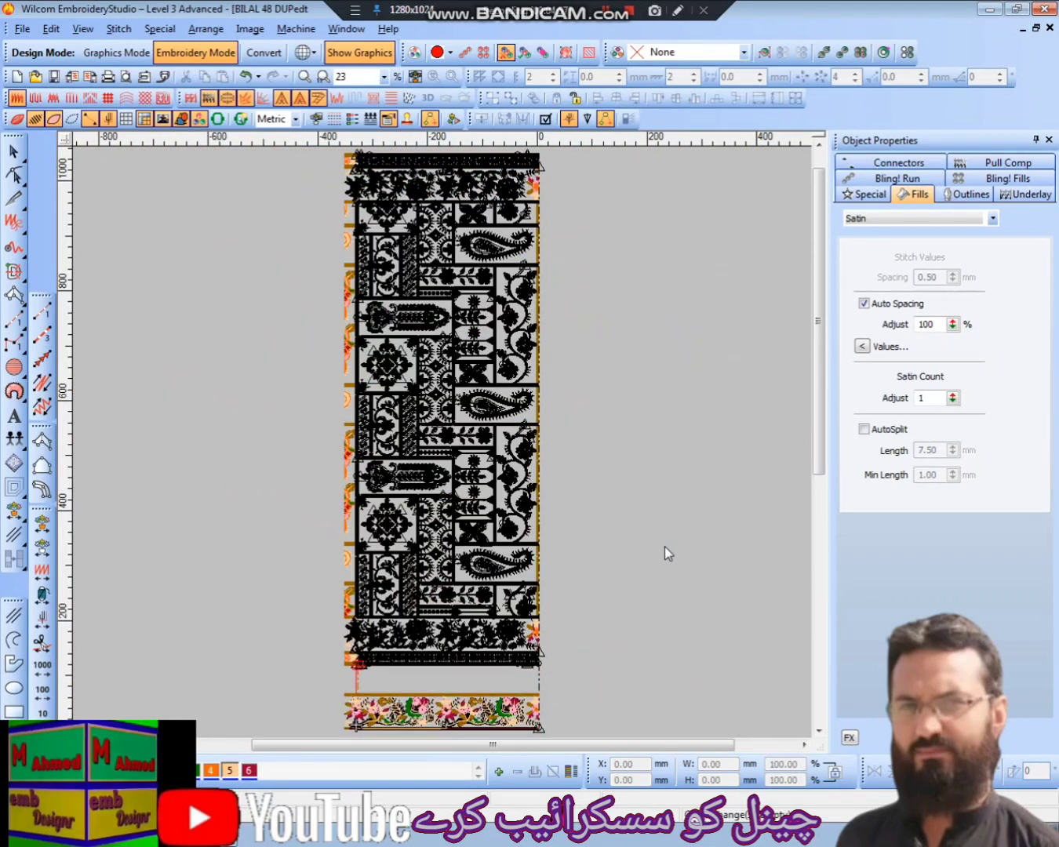
pyautogui.press('pagedown')
pyautogui.press('pagedown')
pyautogui.press('pagedown')
pyautogui.press('pagedown')
pyautogui.press('pagedown')
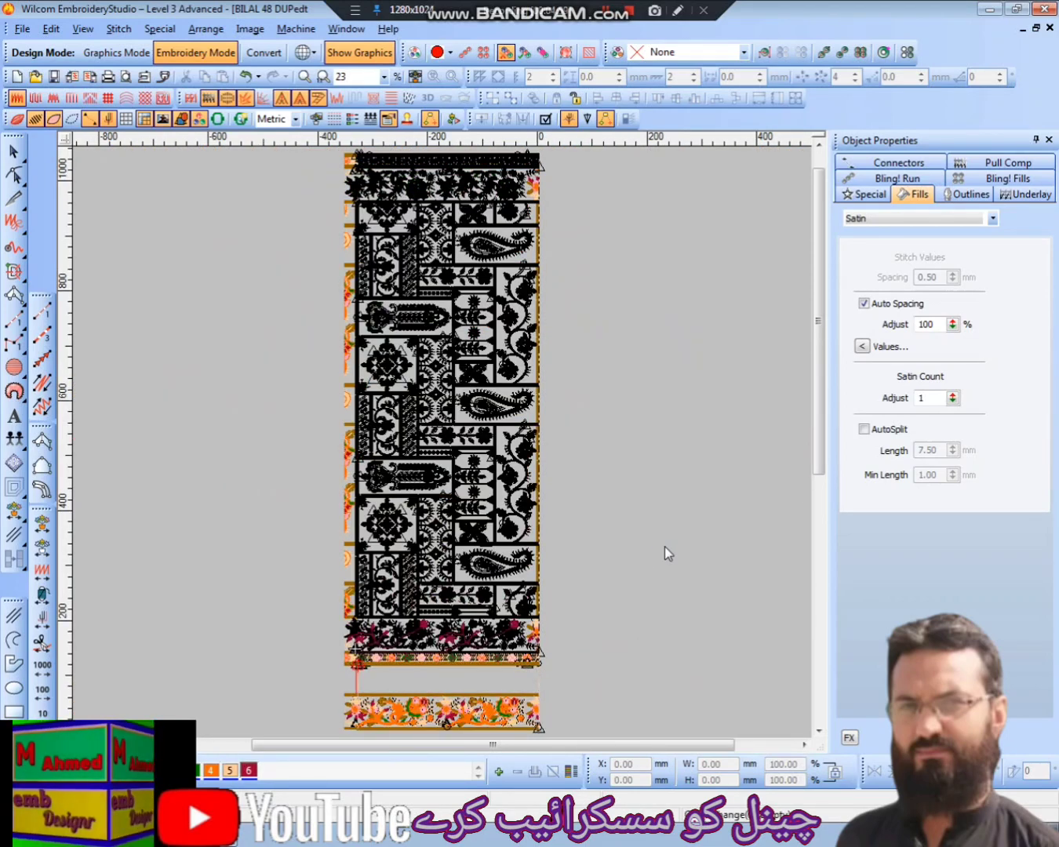
pyautogui.press('pagedown')
pyautogui.press('pagedown')
pyautogui.press('pagedown')
pyautogui.press('pagedown')
pyautogui.press('pagedown')
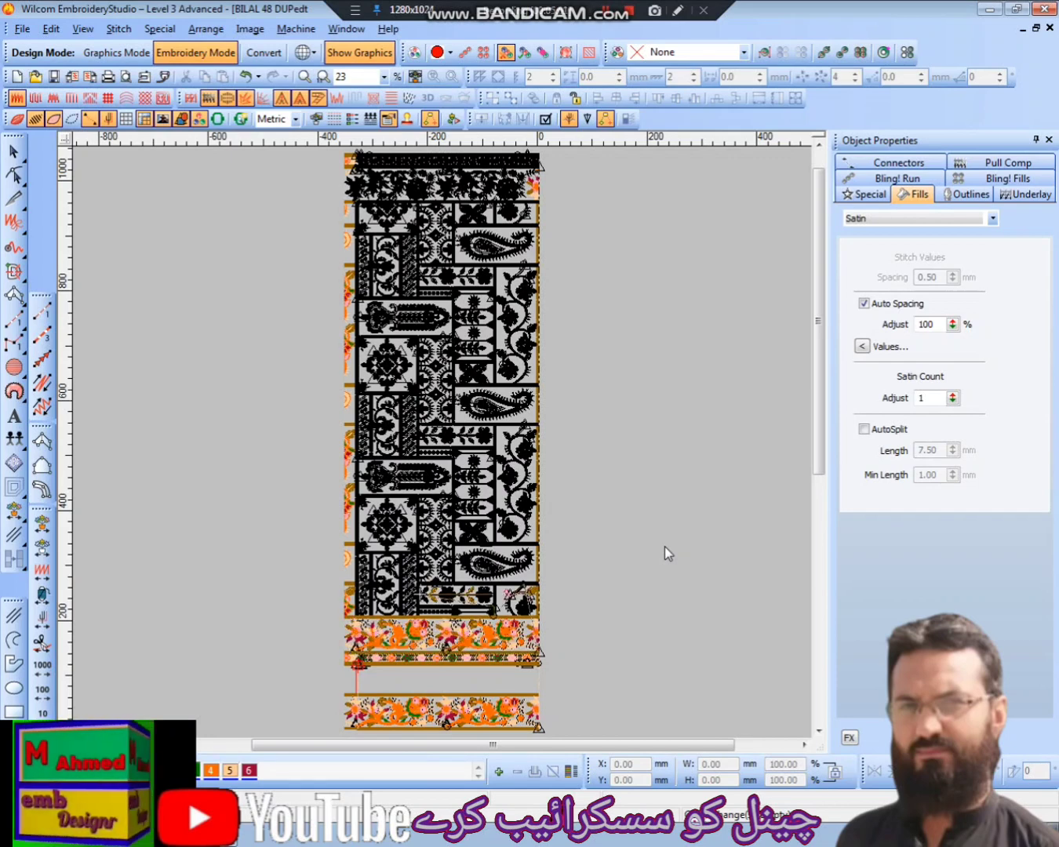
pyautogui.press('pagedown')
pyautogui.press('pagedown')
pyautogui.press('pagedown')
pyautogui.press('pagedown')
pyautogui.press('pagedown')
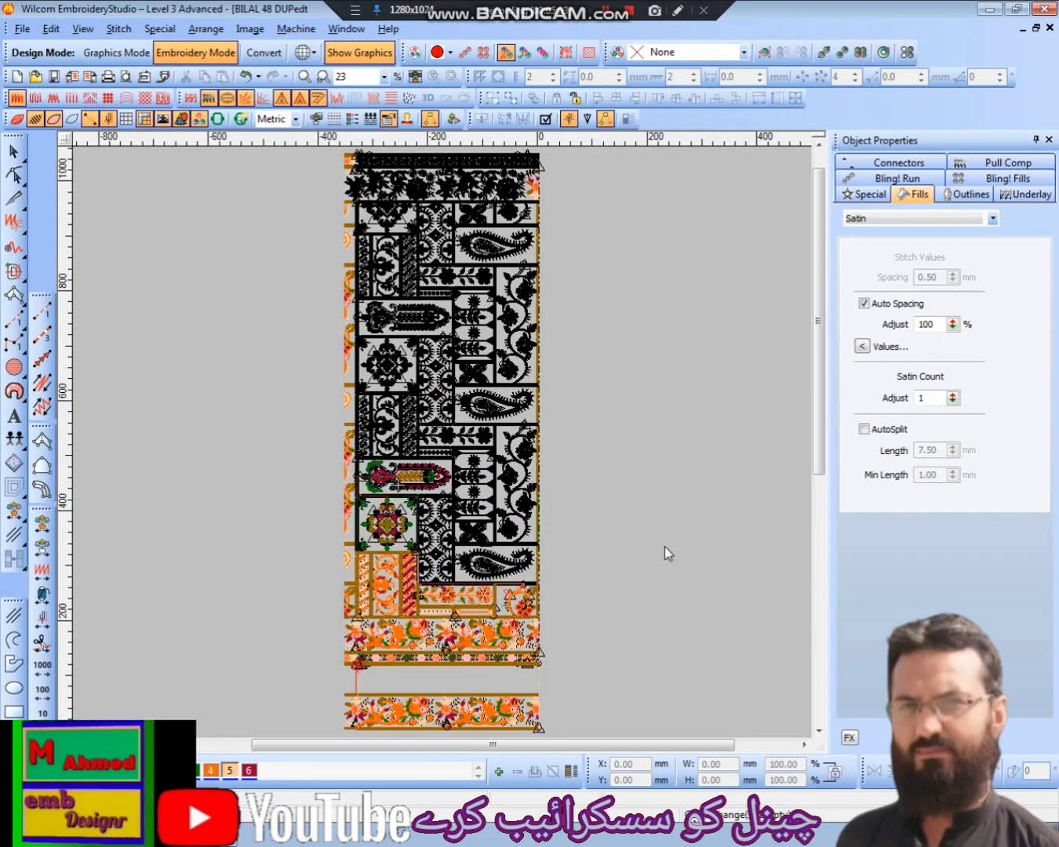
pyautogui.press('pagedown')
# Turn off the display of repeats so only the original design is shown.
pyautogui.hotkey('ctrl', 'r')
pyautogui.press('space')
pyautogui.press('Return')
# Travel through the remaining color changes to the end of the design to review the upper panels' sequence, and restore realistic stitch view.
pyautogui.press('pagedown')
pyautogui.press('pagedown')
pyautogui.press('pagedown')
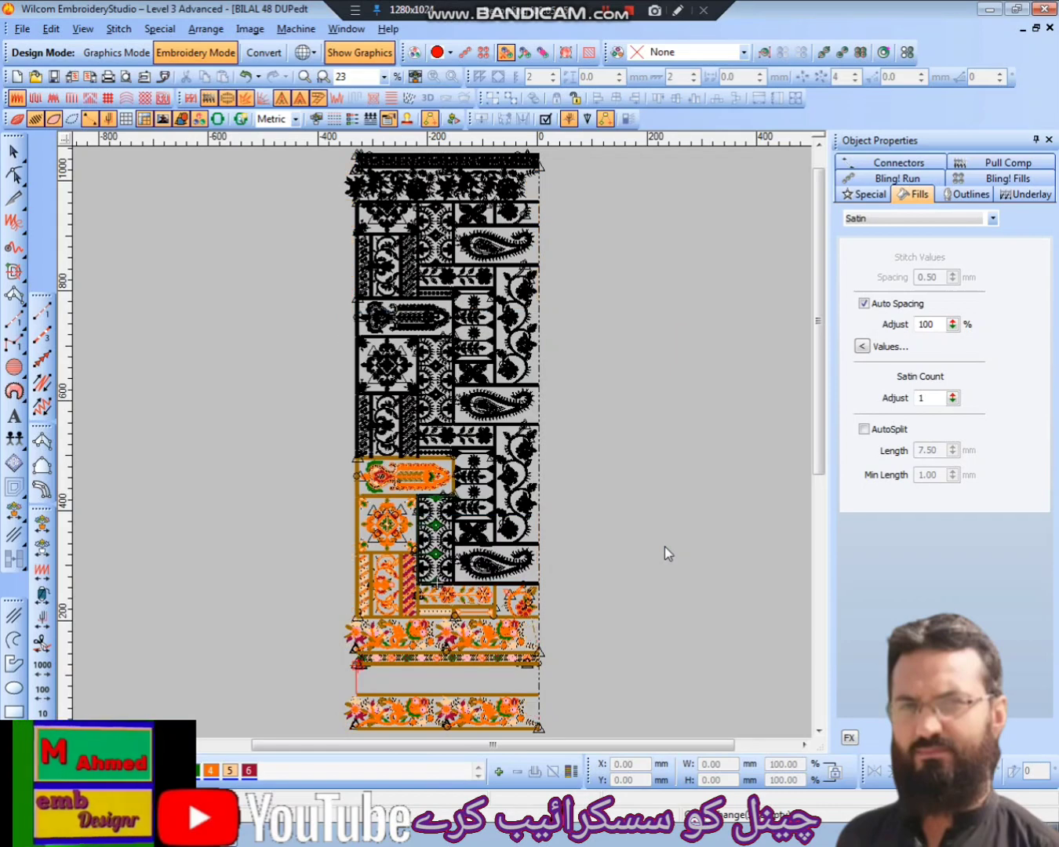
pyautogui.press('pagedown')
pyautogui.press('pagedown')
pyautogui.press('pagedown')
pyautogui.press('pagedown')
pyautogui.press('pagedown')
pyautogui.press('pagedown')
pyautogui.press('pagedown')
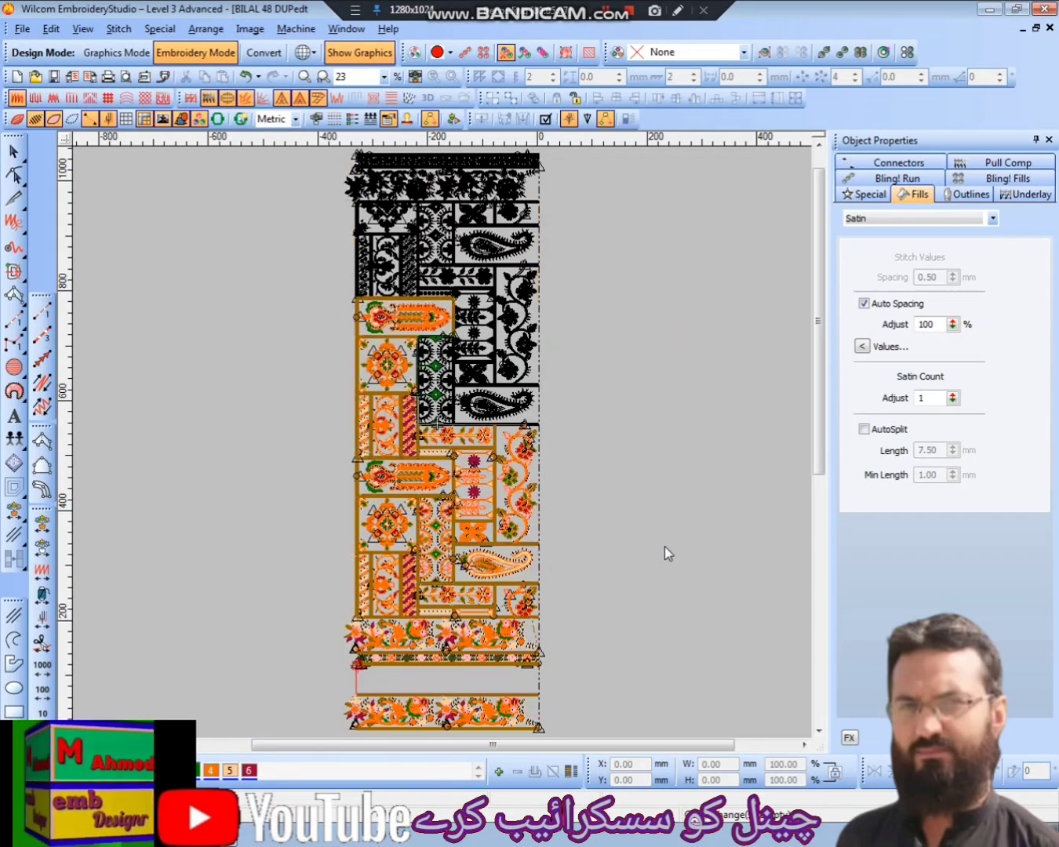
pyautogui.press('pagedown')
pyautogui.press('pagedown')
pyautogui.press('pagedown')
pyautogui.press('pagedown')
pyautogui.press('pagedown')
pyautogui.press('pagedown')
pyautogui.press('pagedown')
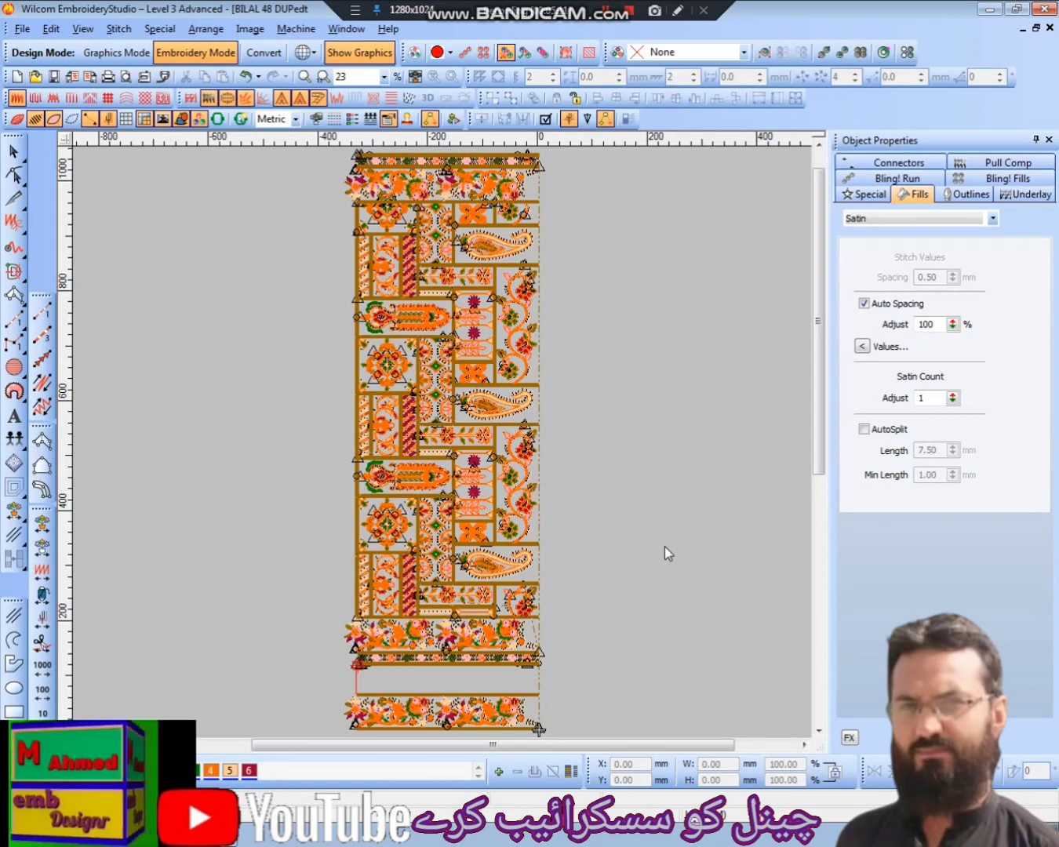
pyautogui.press('Escape')
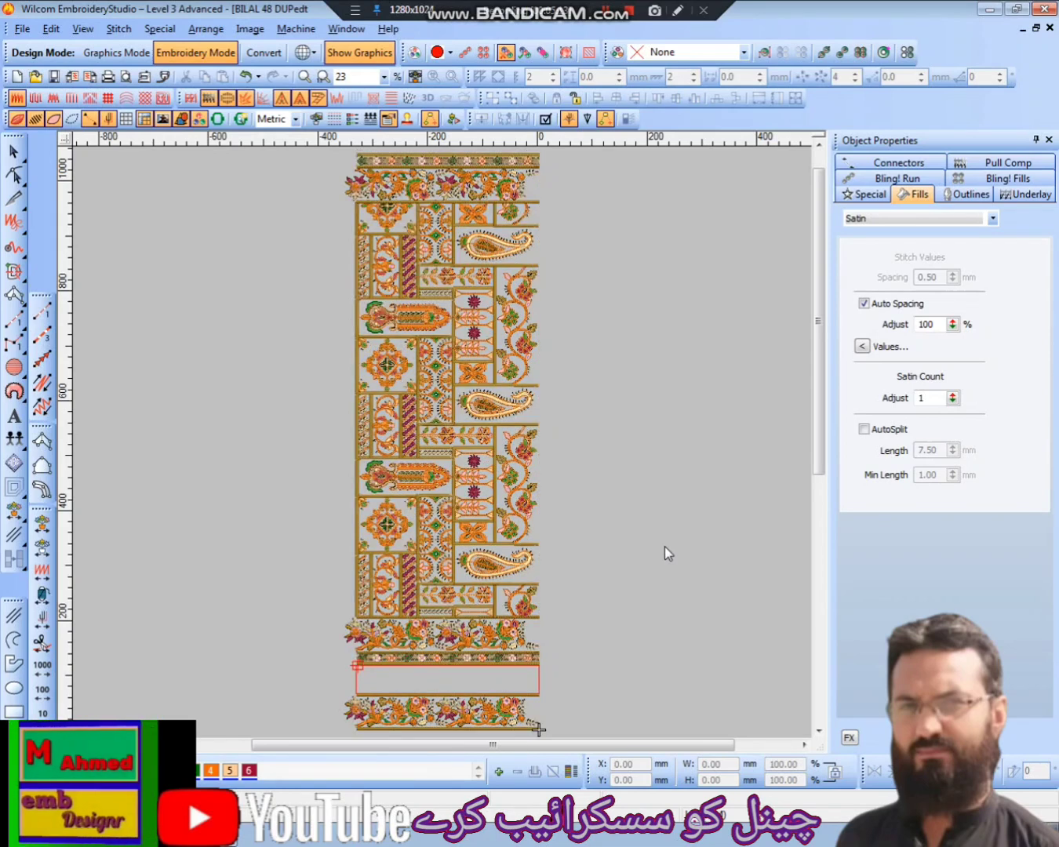